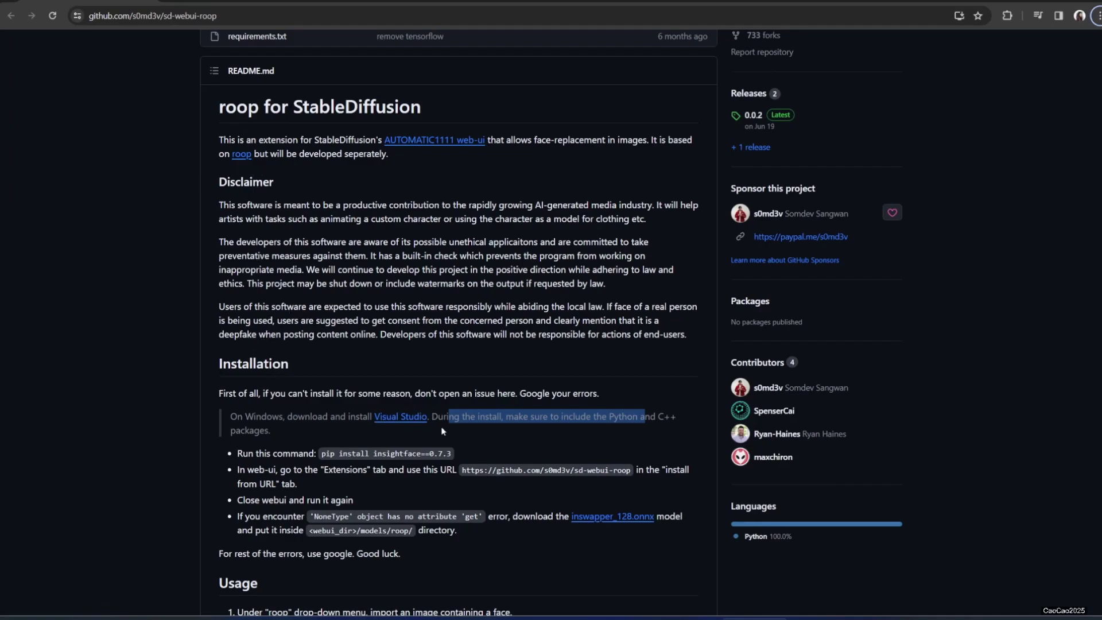
{"action": "left_click", "coordinate": [400, 416]}
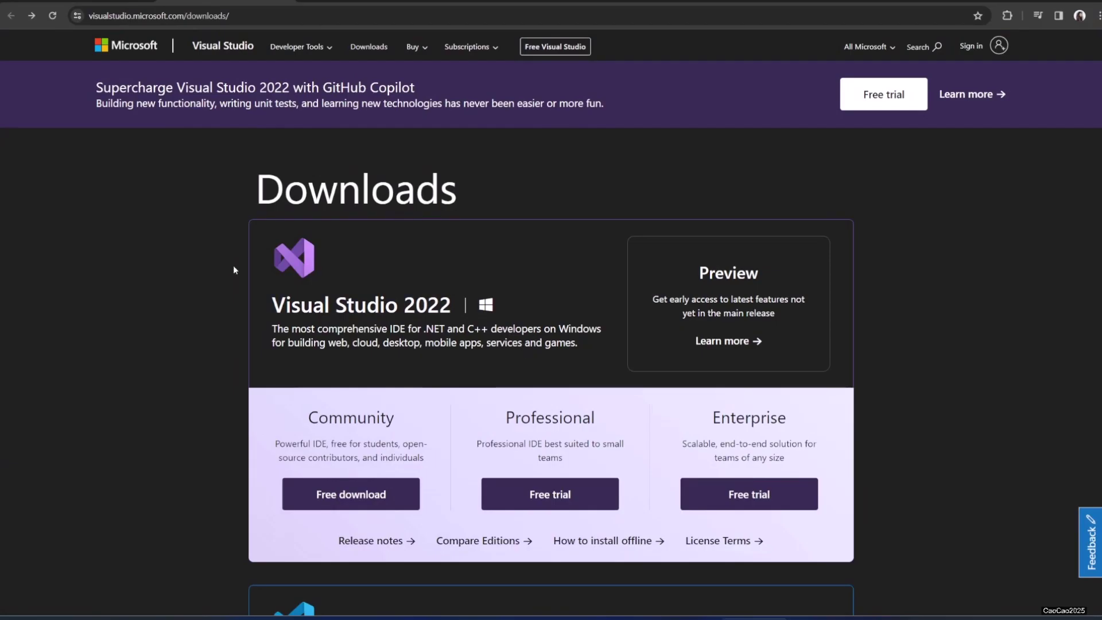
{"action": "left_click", "coordinate": [97, 2]}
{"action": "left_click", "coordinate": [194, 3]}
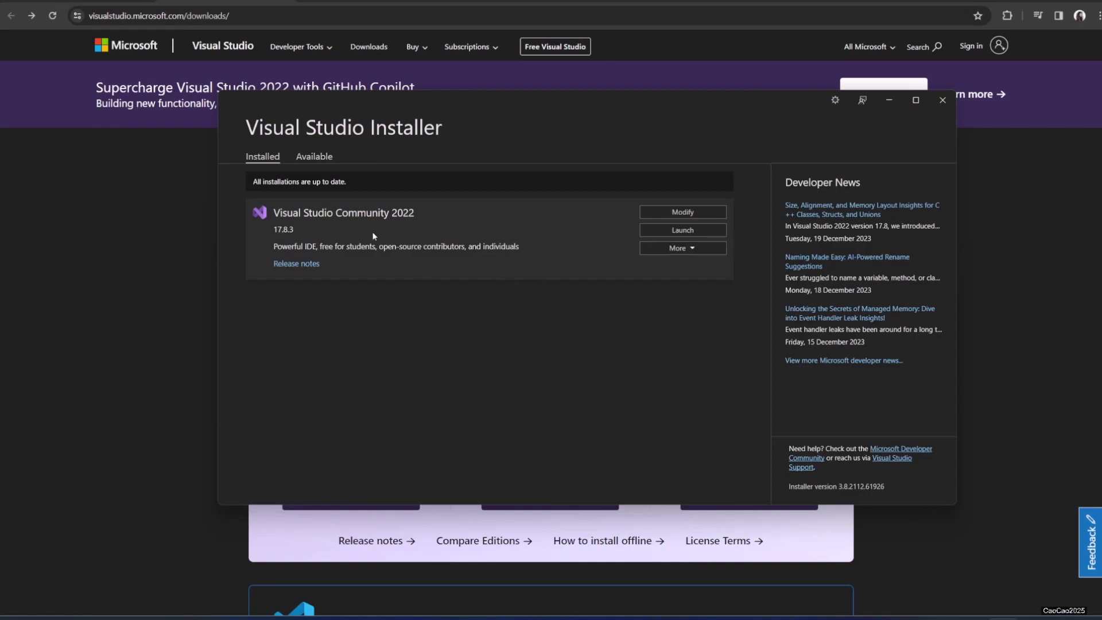
{"action": "left_click", "coordinate": [672, 214]}
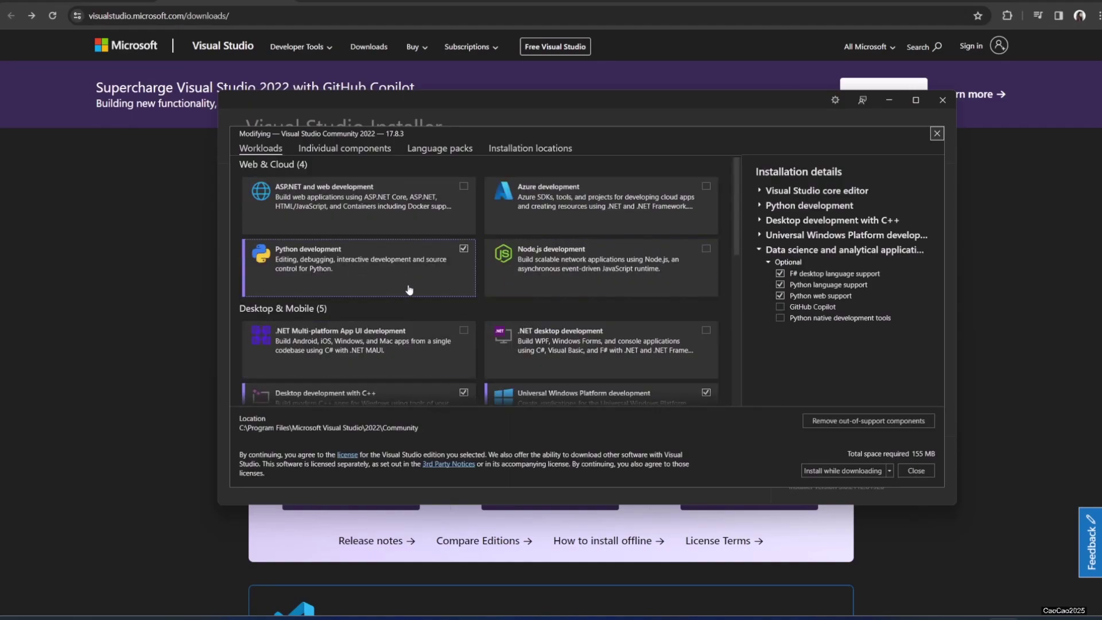
{"action": "scroll", "coordinate": [456, 290], "scroll_direction": "down", "scroll_amount": 2}
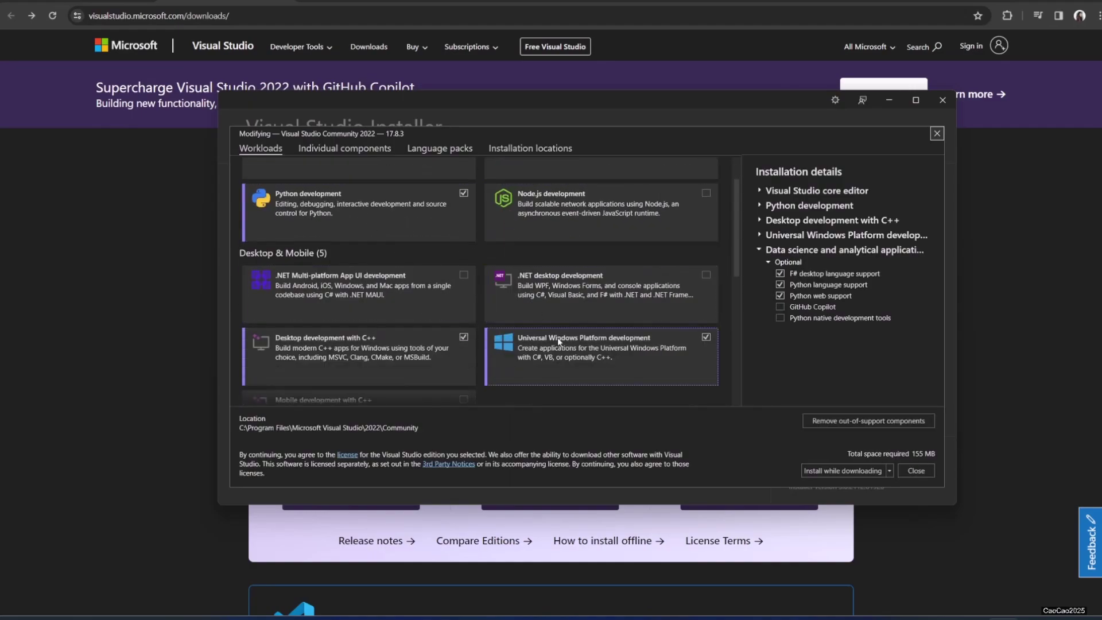
{"action": "scroll", "coordinate": [559, 341], "scroll_direction": "down", "scroll_amount": 3}
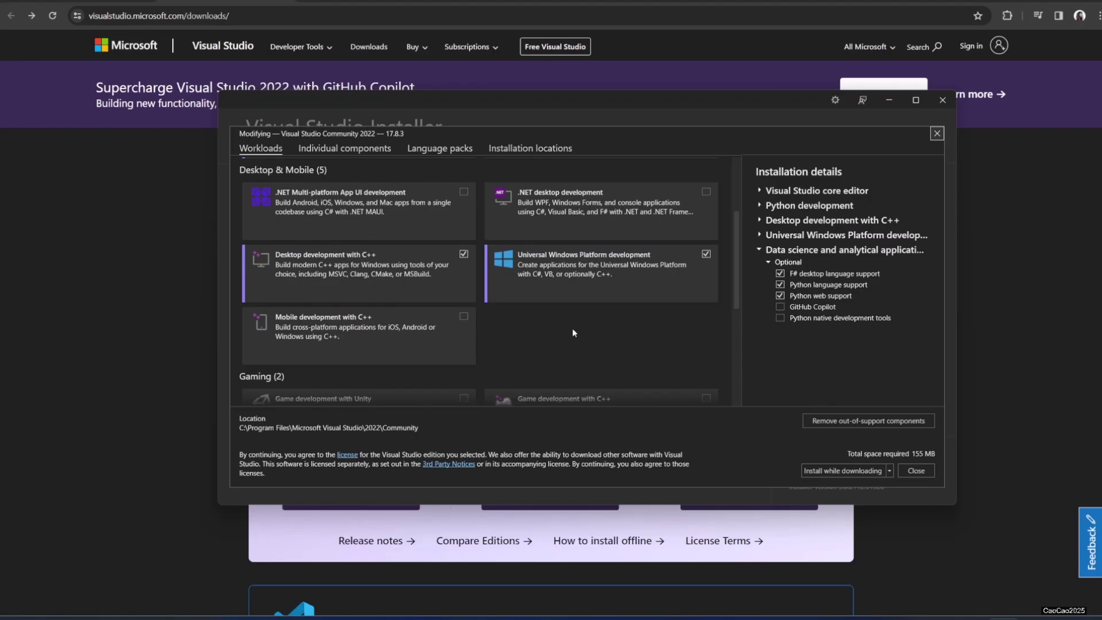
{"action": "scroll", "coordinate": [573, 333], "scroll_direction": "up", "scroll_amount": 5}
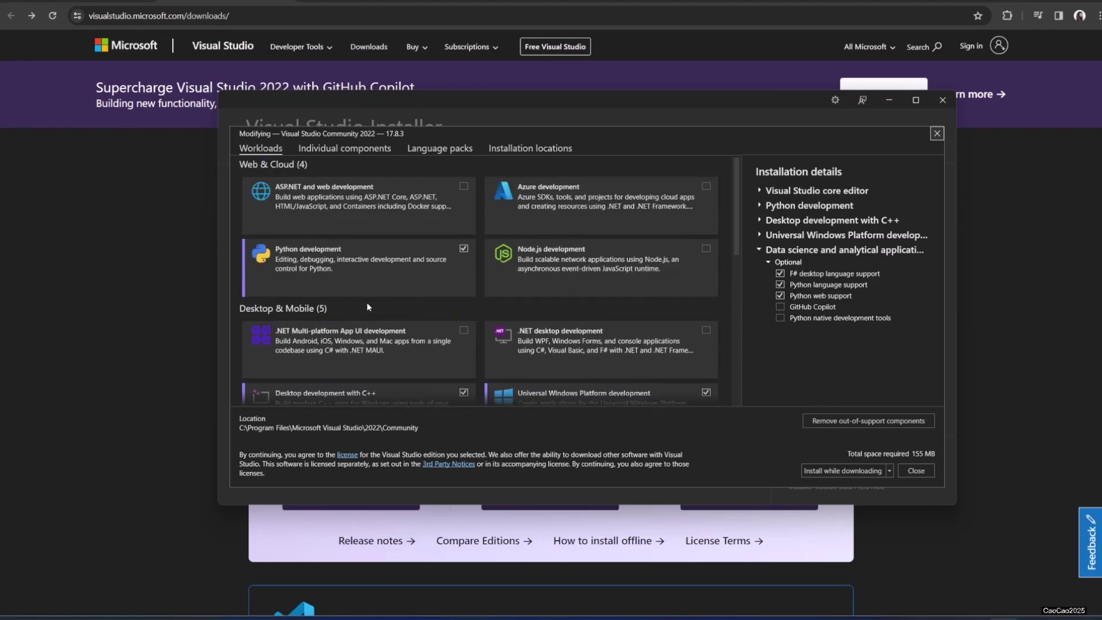
{"action": "scroll", "coordinate": [559, 323], "scroll_direction": "down", "scroll_amount": 9}
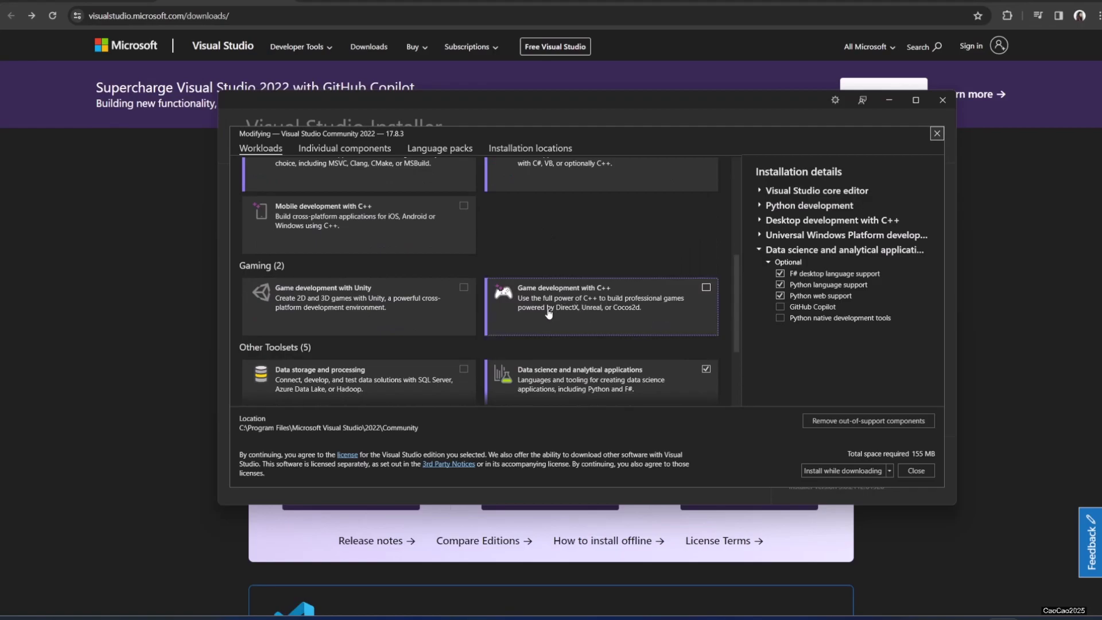
{"action": "scroll", "coordinate": [520, 333], "scroll_direction": "down", "scroll_amount": 2}
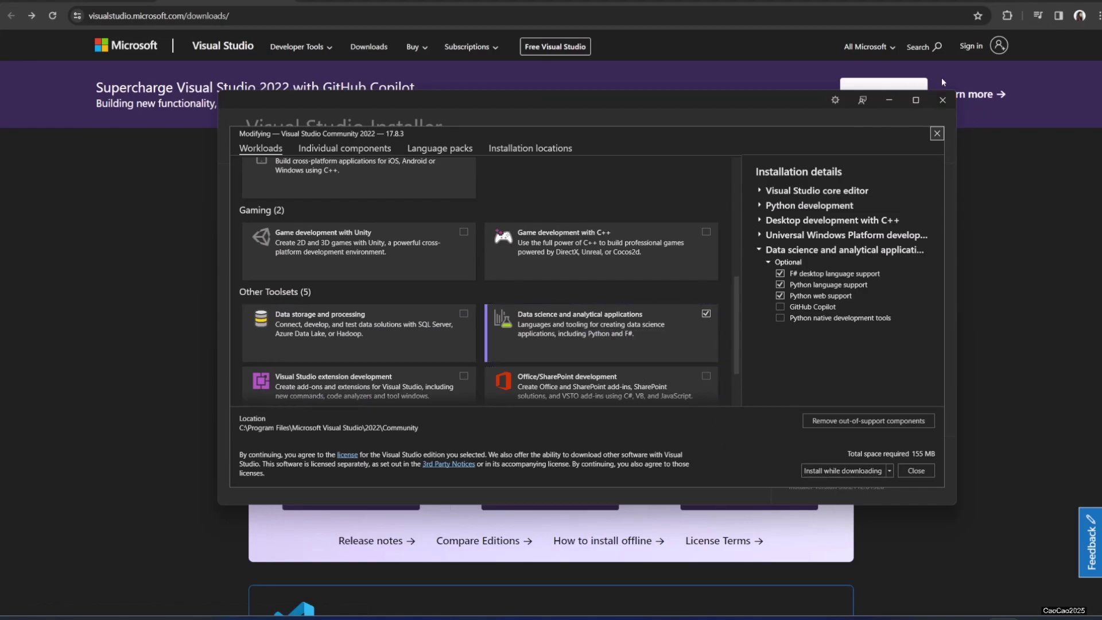
{"action": "left_click", "coordinate": [943, 103]}
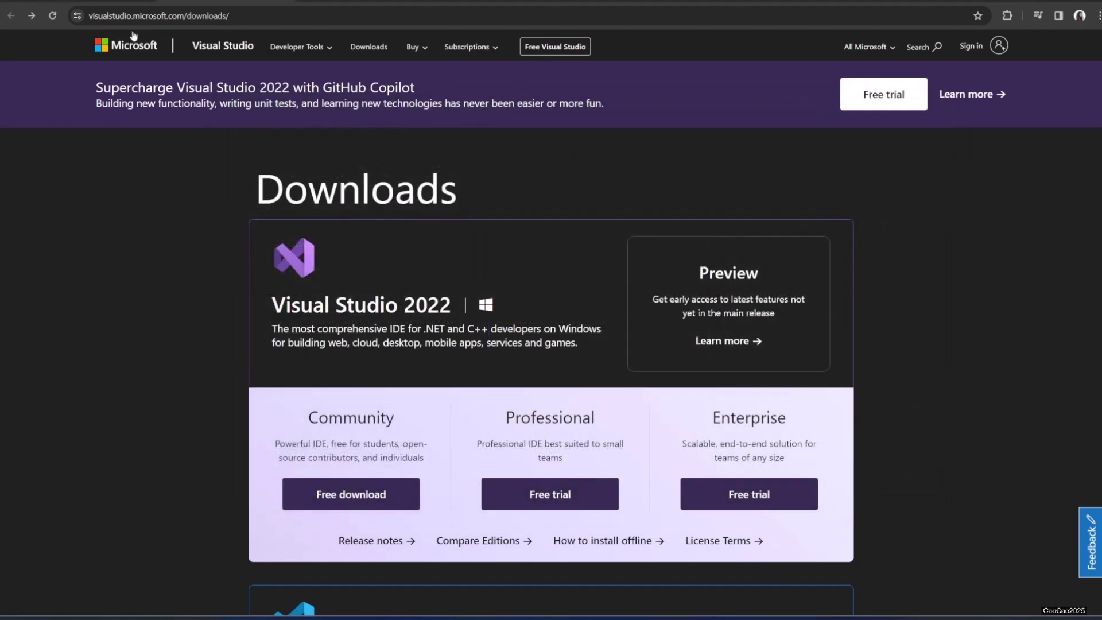
Copy the 'pip install insightface==0.7.3' command from the roop README and launch cmd
{"action": "left_click", "coordinate": [121, 2]}
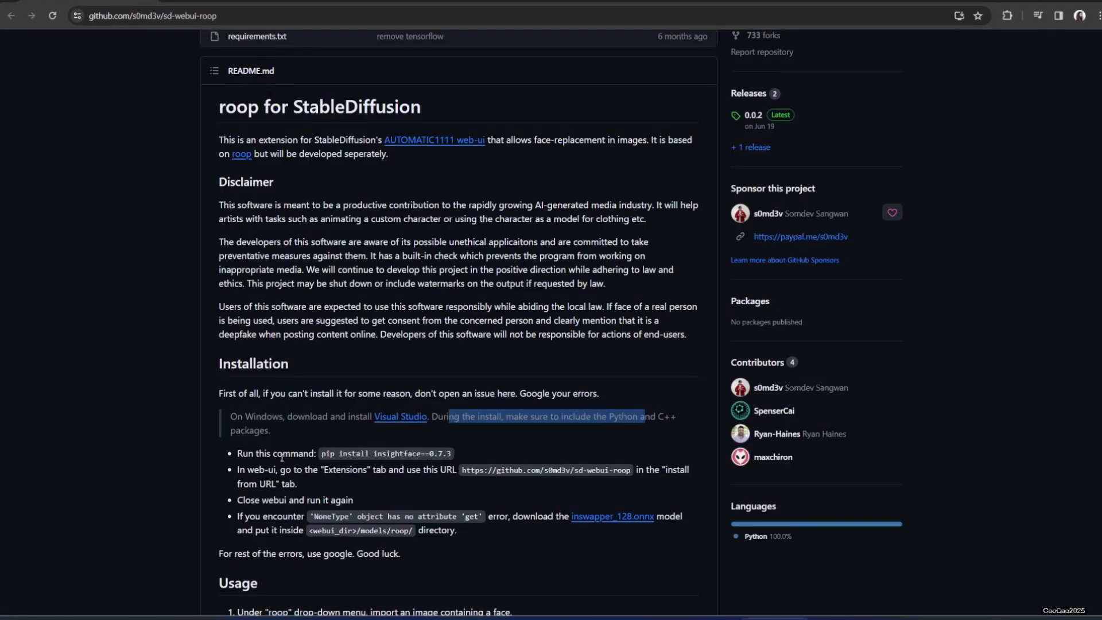
{"action": "left_click_drag", "start_coordinate": [326, 455], "coordinate": [442, 452]}
{"action": "key", "text": "ctrl+c"}
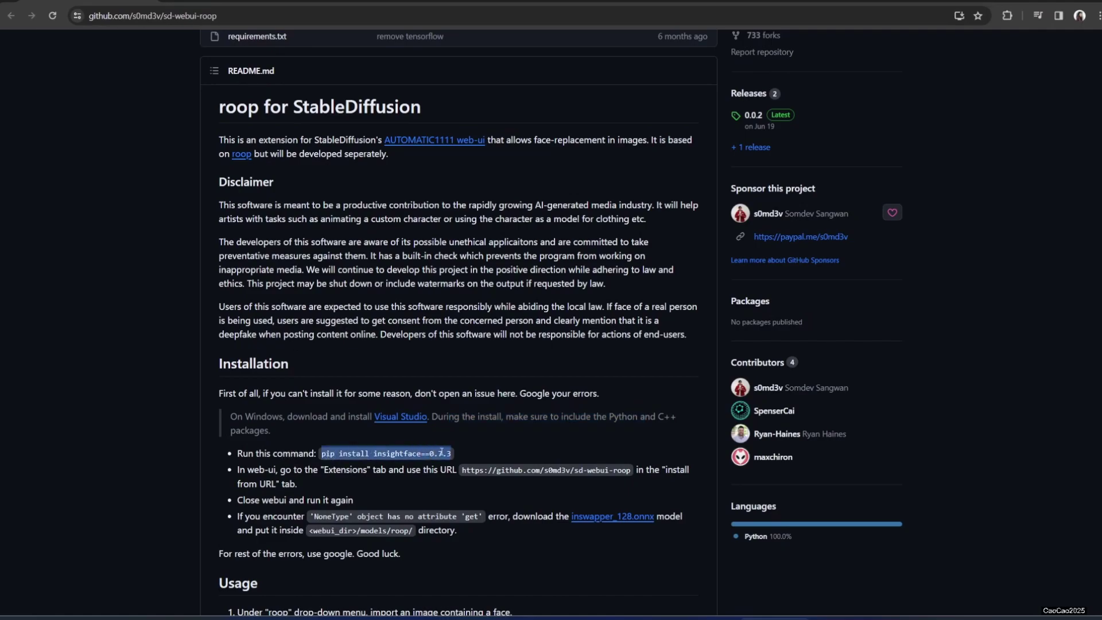
{"action": "key", "text": "super+r"}
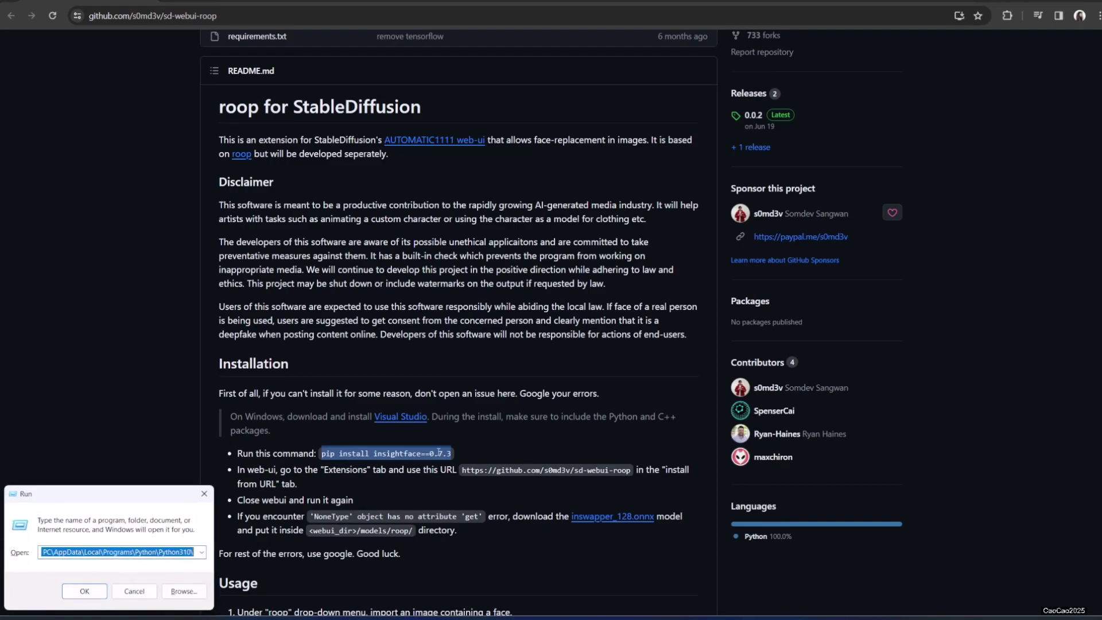
{"action": "type", "text": "cmd"}
{"action": "key", "text": "Return"}
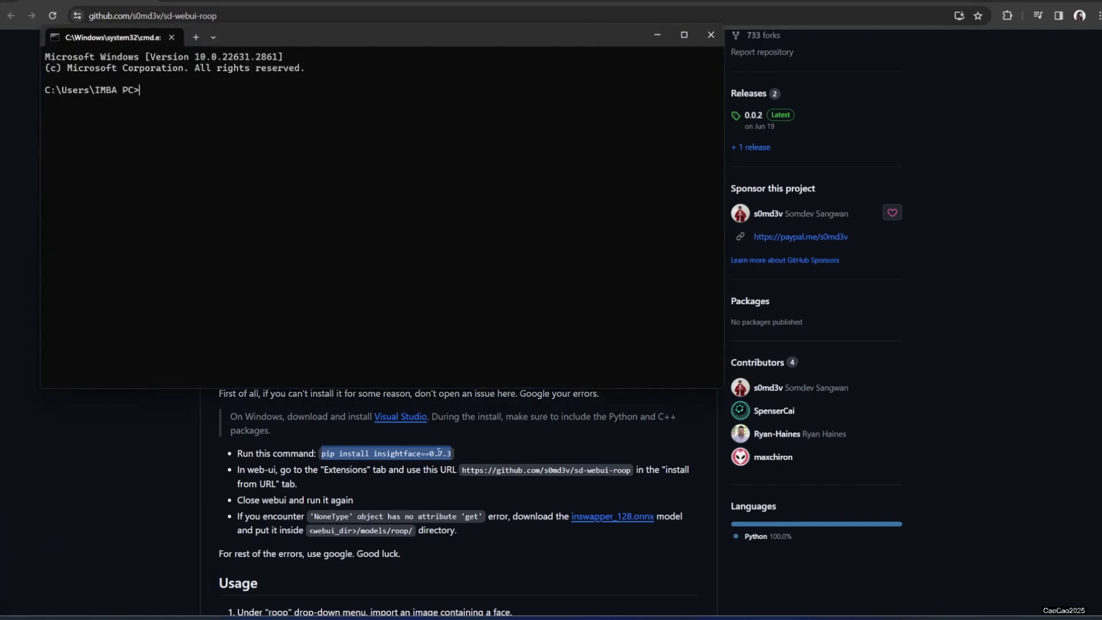
Run pip install insightface==0.7.3 in Command Prompt, then close it once finished
{"action": "key", "text": "ctrl+v"}
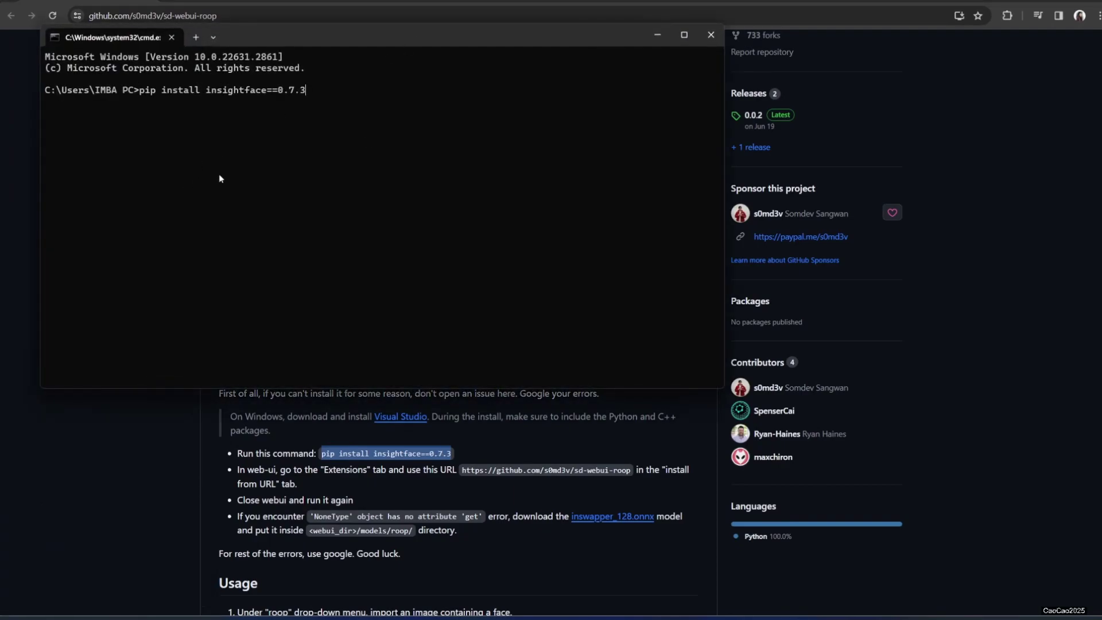
{"action": "key", "text": "Return"}
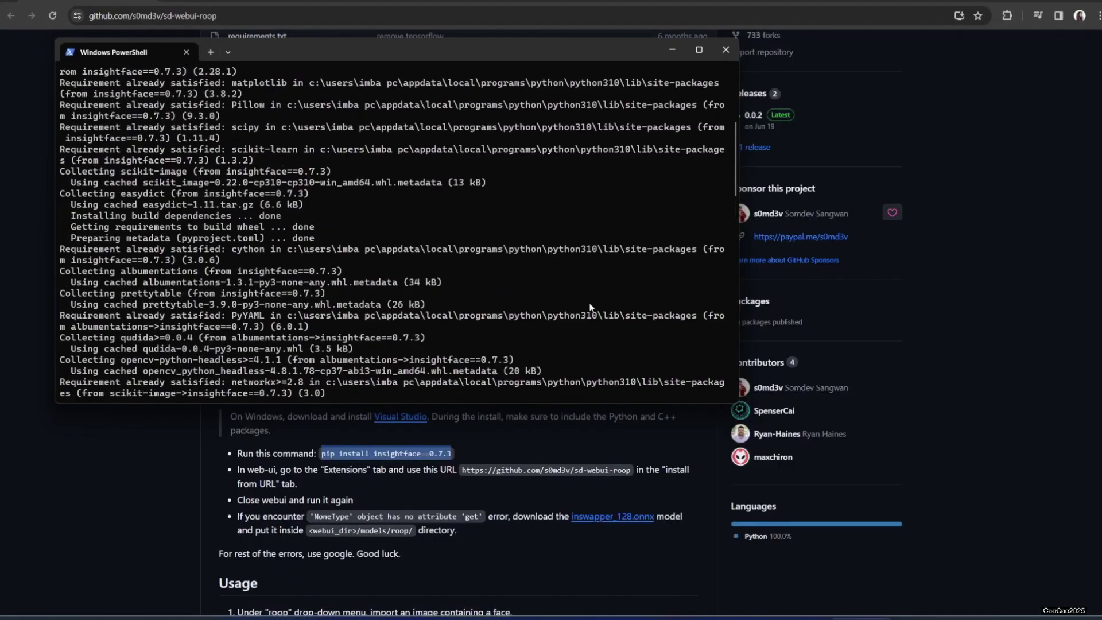
{"action": "scroll", "coordinate": [589, 302], "scroll_direction": "up", "scroll_amount": 10}
{"action": "scroll", "coordinate": [590, 303], "scroll_direction": "down", "scroll_amount": 3}
{"action": "scroll", "coordinate": [590, 304], "scroll_direction": "down", "scroll_amount": 15}
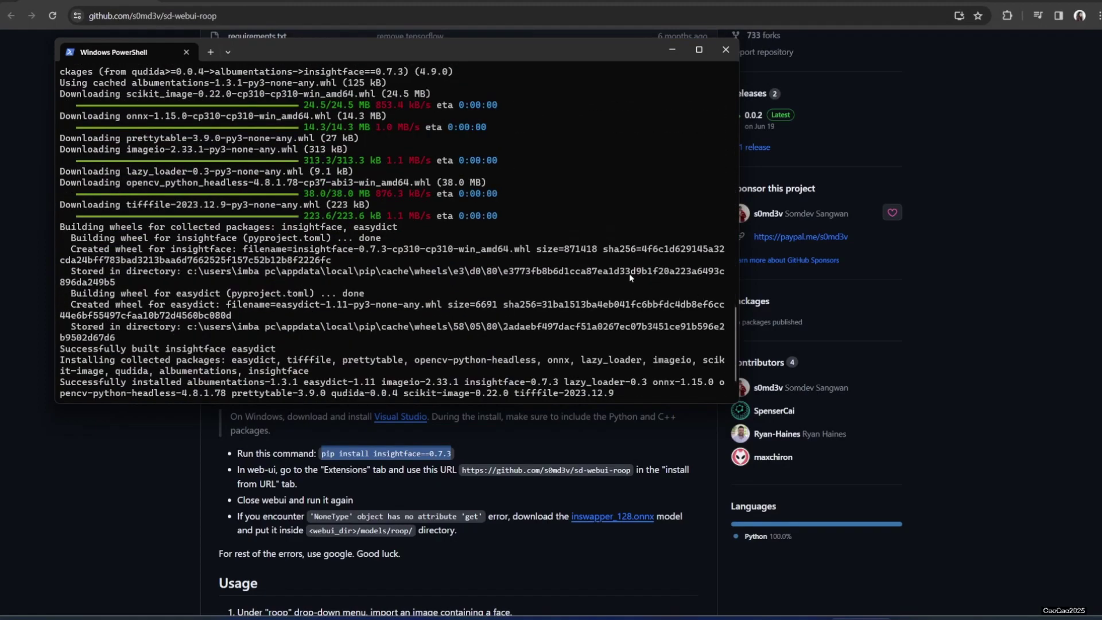
{"action": "left_click", "coordinate": [360, 554]}
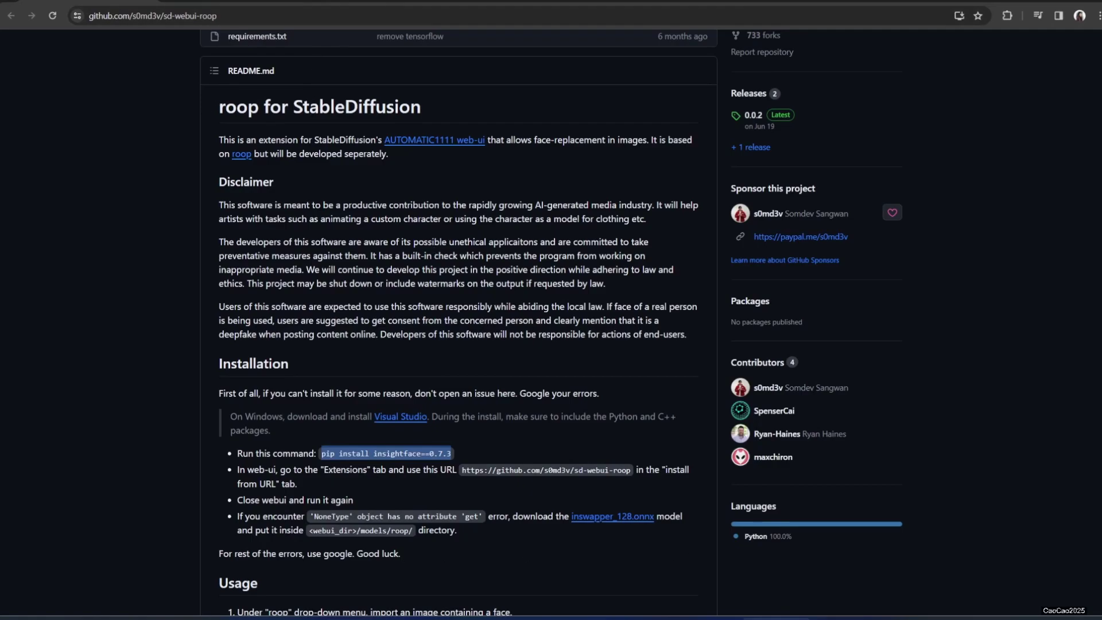
Load the Available extensions list, search 'roop', and install sd-webui-roop
{"action": "left_click", "coordinate": [360, 2]}
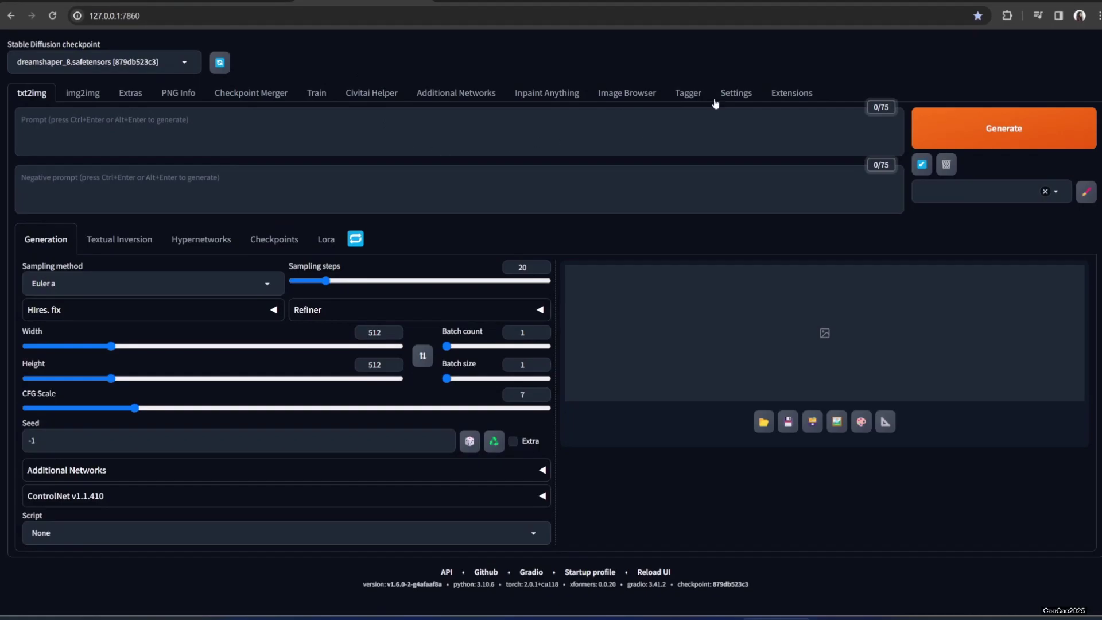
{"action": "left_click", "coordinate": [791, 93]}
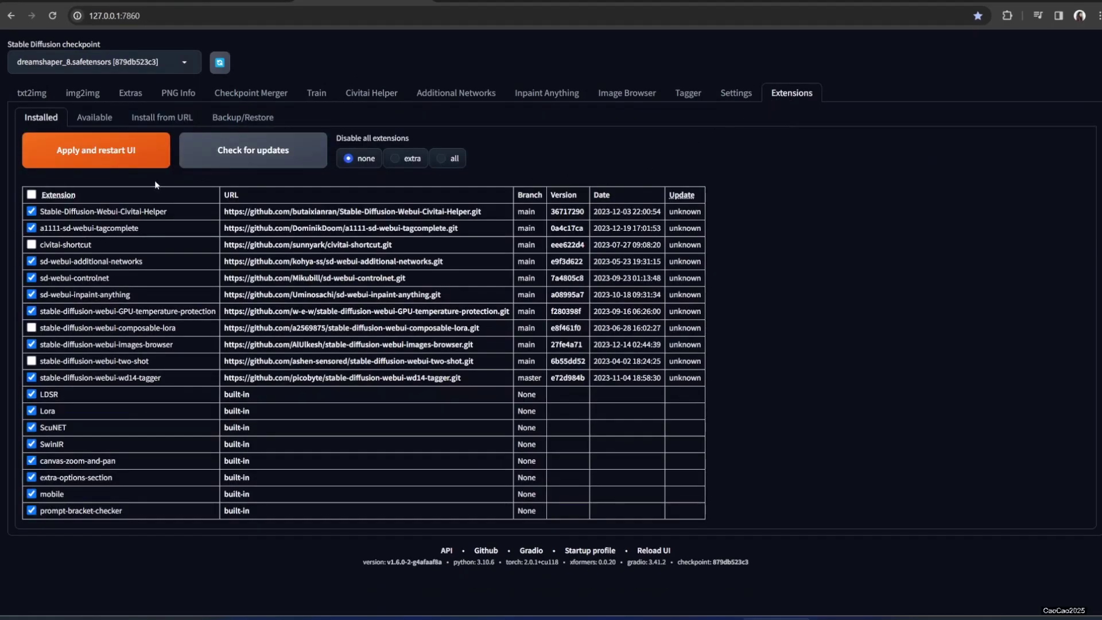
{"action": "left_click", "coordinate": [133, 117]}
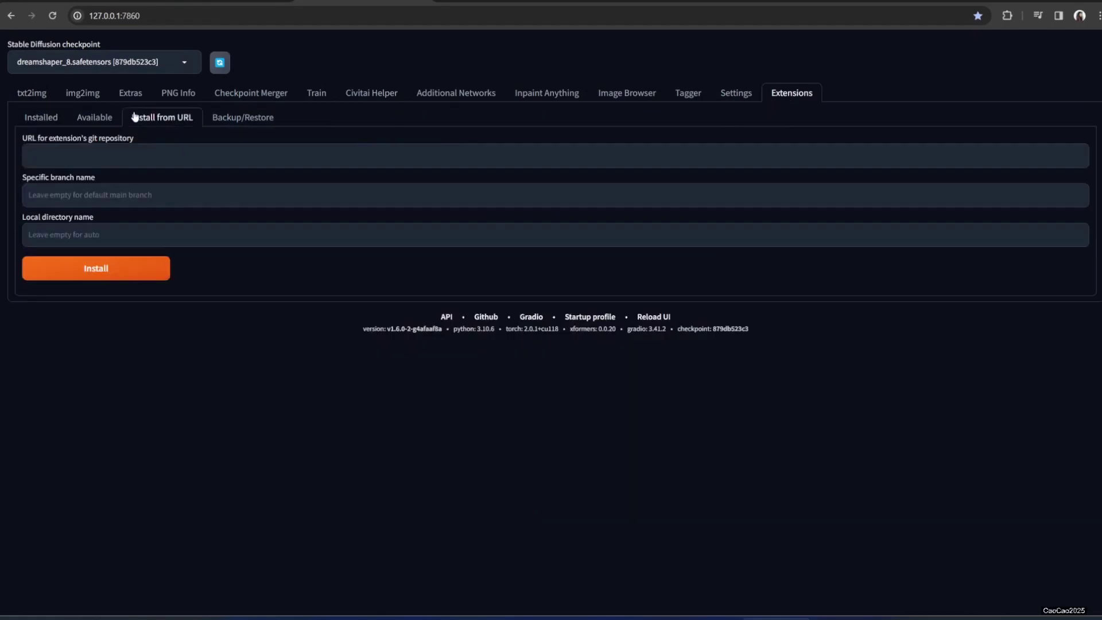
{"action": "left_click", "coordinate": [97, 120]}
{"action": "left_click", "coordinate": [101, 145]}
{"action": "left_click", "coordinate": [96, 242]}
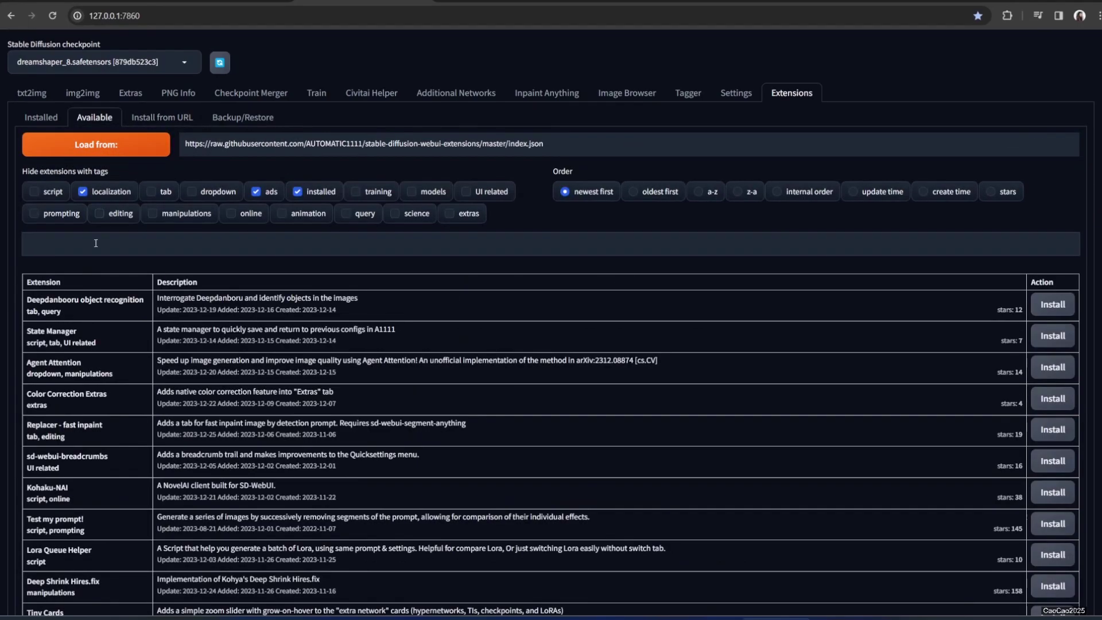
{"action": "type", "text": "roop"}
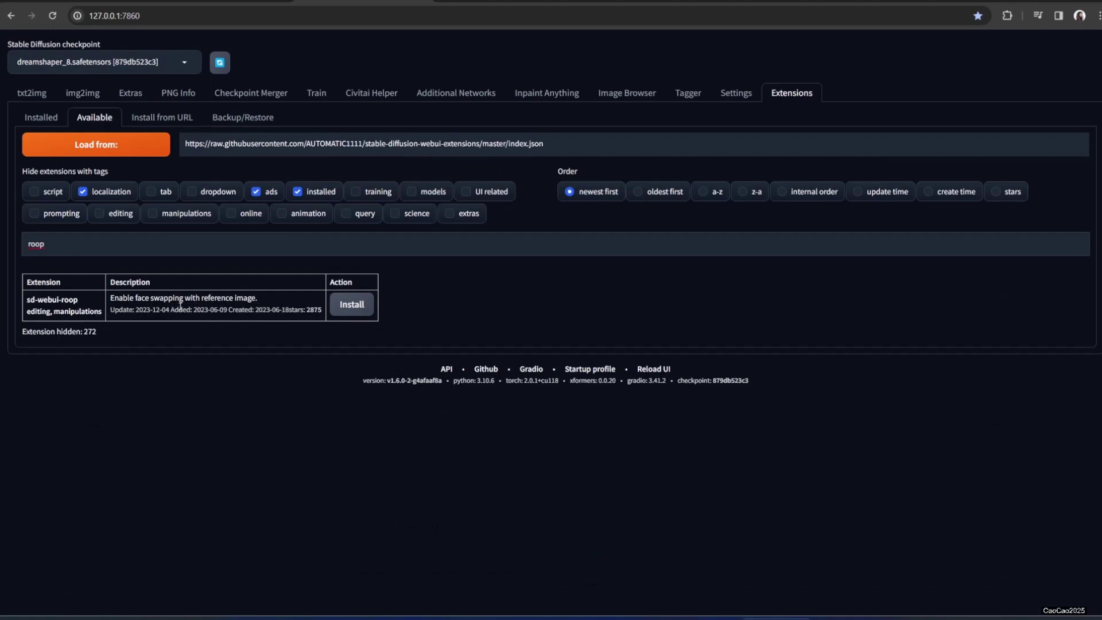
{"action": "left_click", "coordinate": [352, 310]}
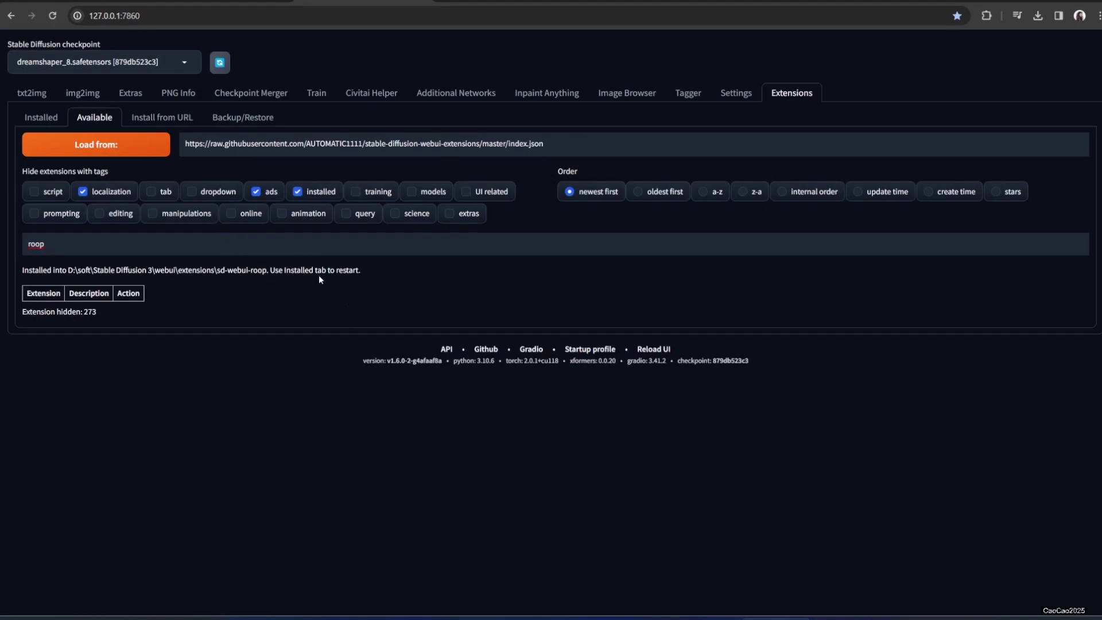
Apply and restart the UI from the Installed extensions tab so roop v0.0.2 loads
{"action": "left_click", "coordinate": [58, 118]}
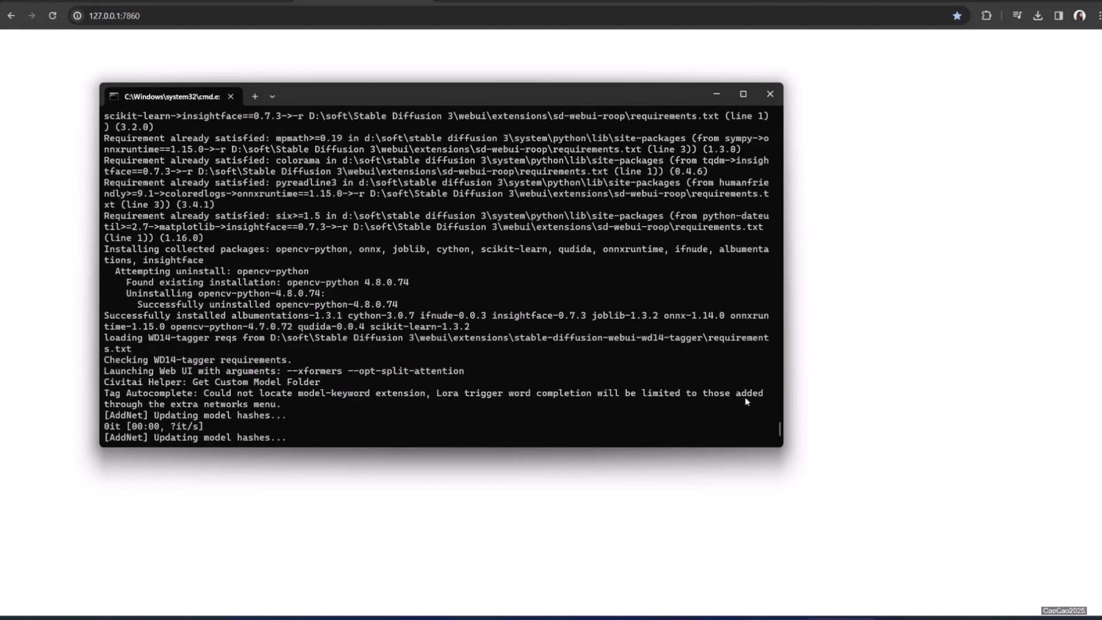
{"action": "mouse_move", "coordinate": [779, 436]}
{"action": "left_mouse_down"}
{"action": "mouse_move", "coordinate": [777, 287]}
{"action": "mouse_move", "coordinate": [756, 149]}
{"action": "mouse_move", "coordinate": [764, 438]}
{"action": "left_mouse_up"}
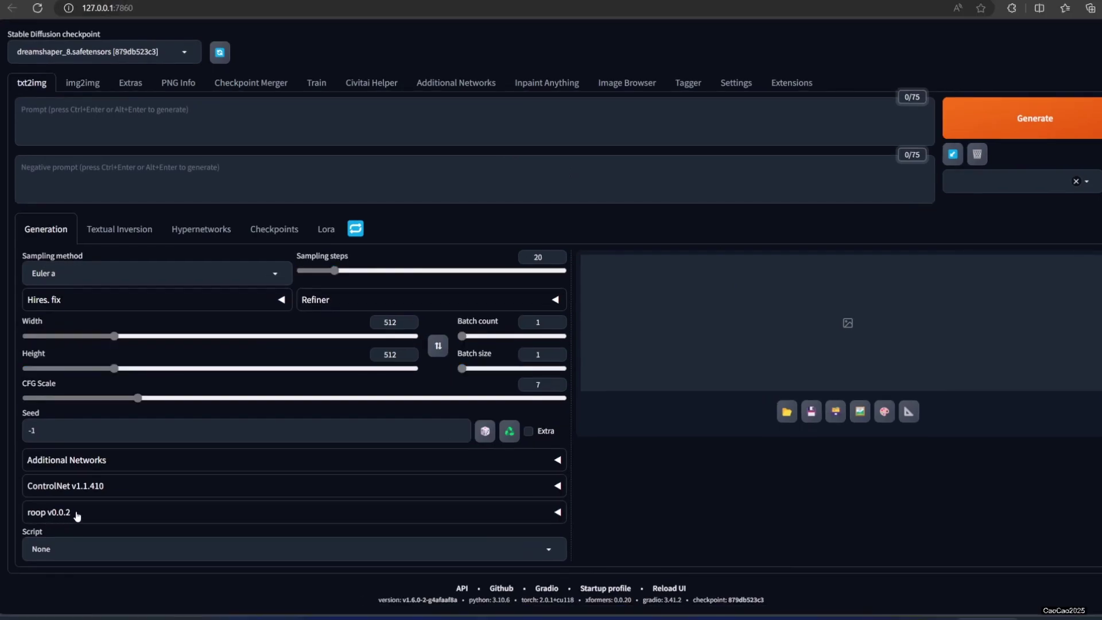
Generate an image from 'man wearing a suit, office, sitting' and preview it full-screen
{"action": "left_click", "coordinate": [78, 514]}
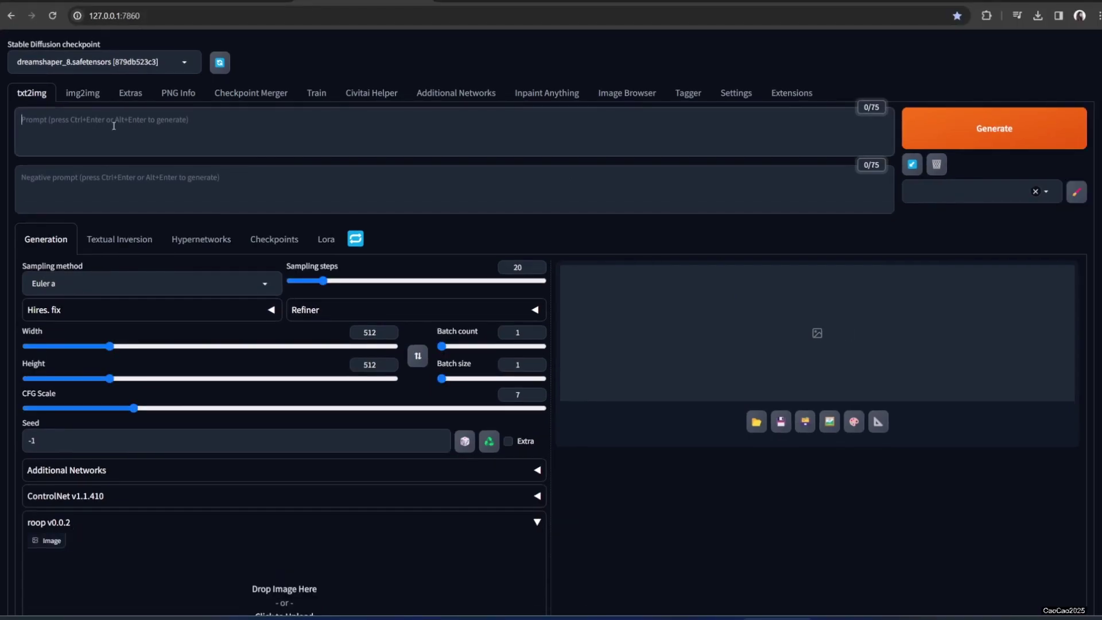
{"action": "type", "text": "man "}
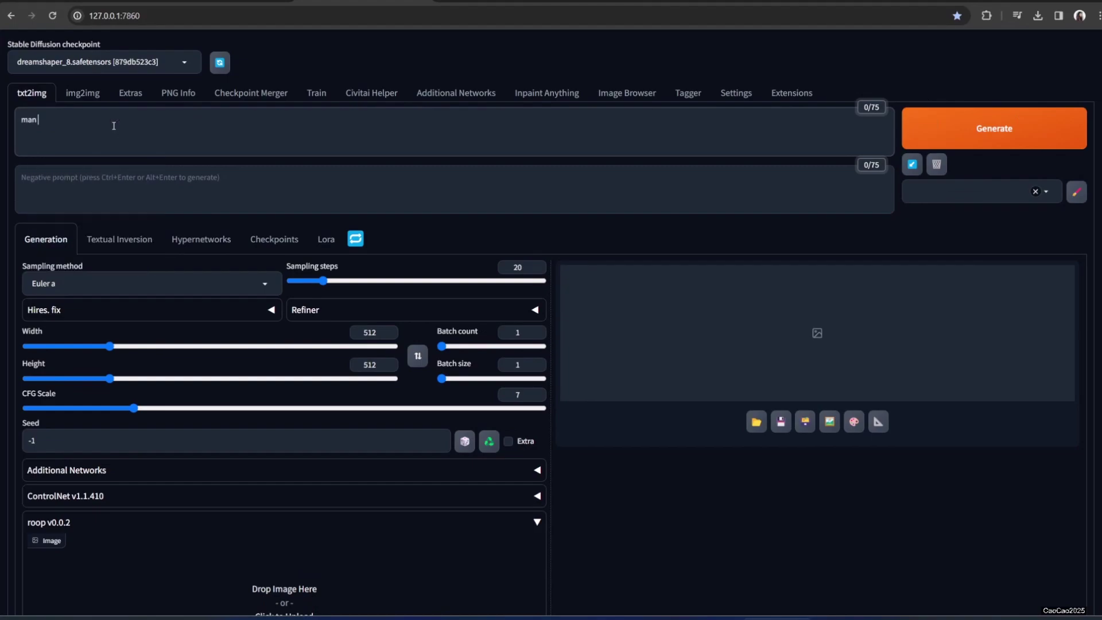
{"action": "type", "text": "wearing a suit, office"}
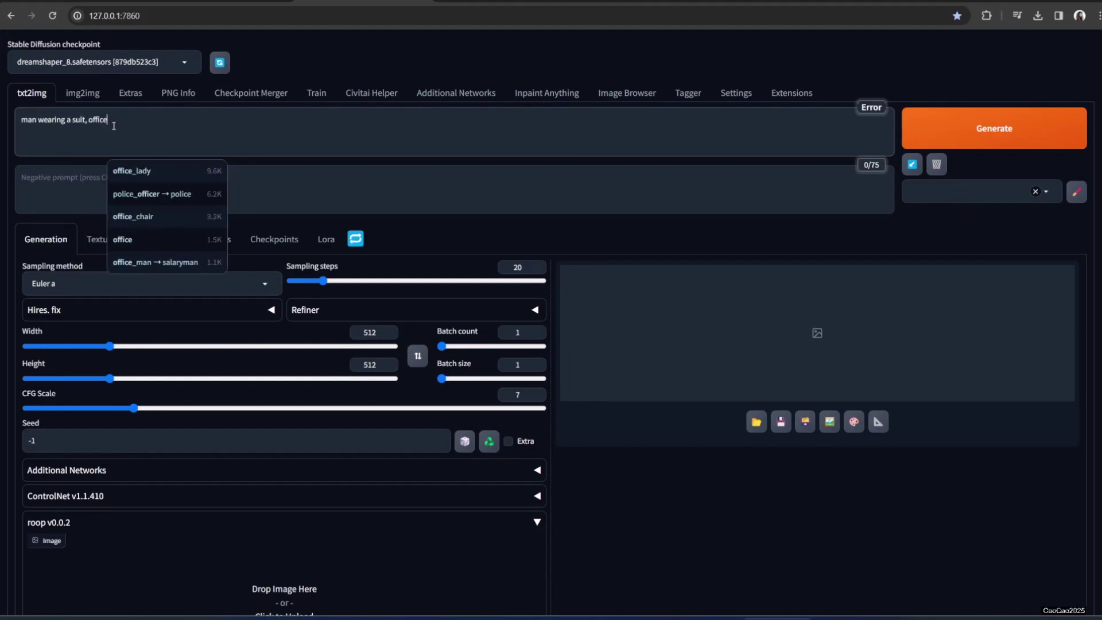
{"action": "type", "text": ", sitting"}
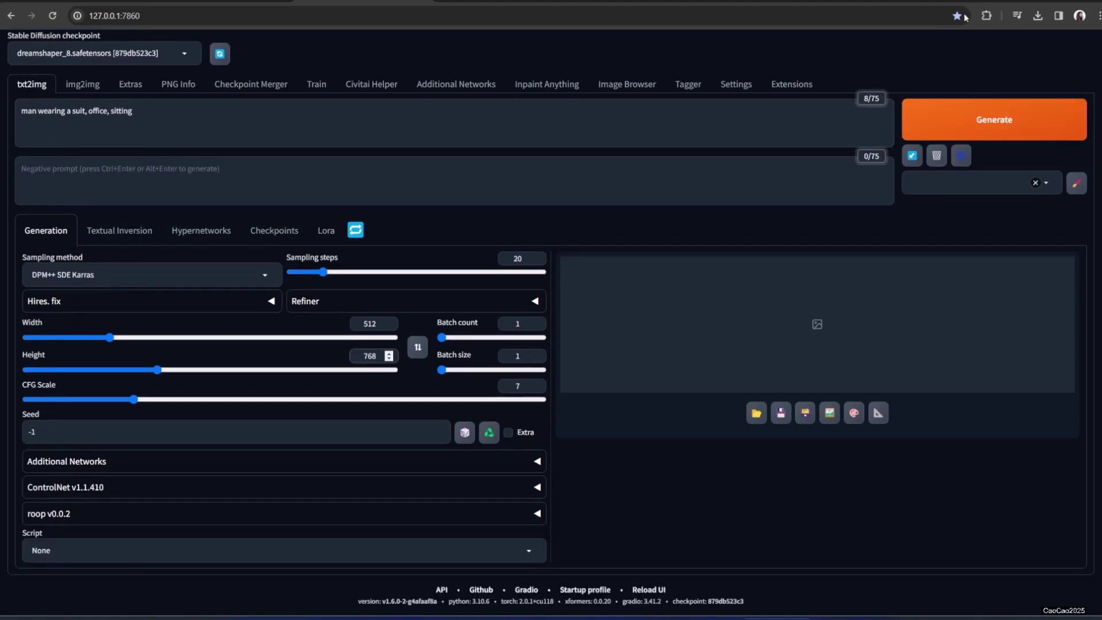
{"action": "left_click", "coordinate": [1016, 123]}
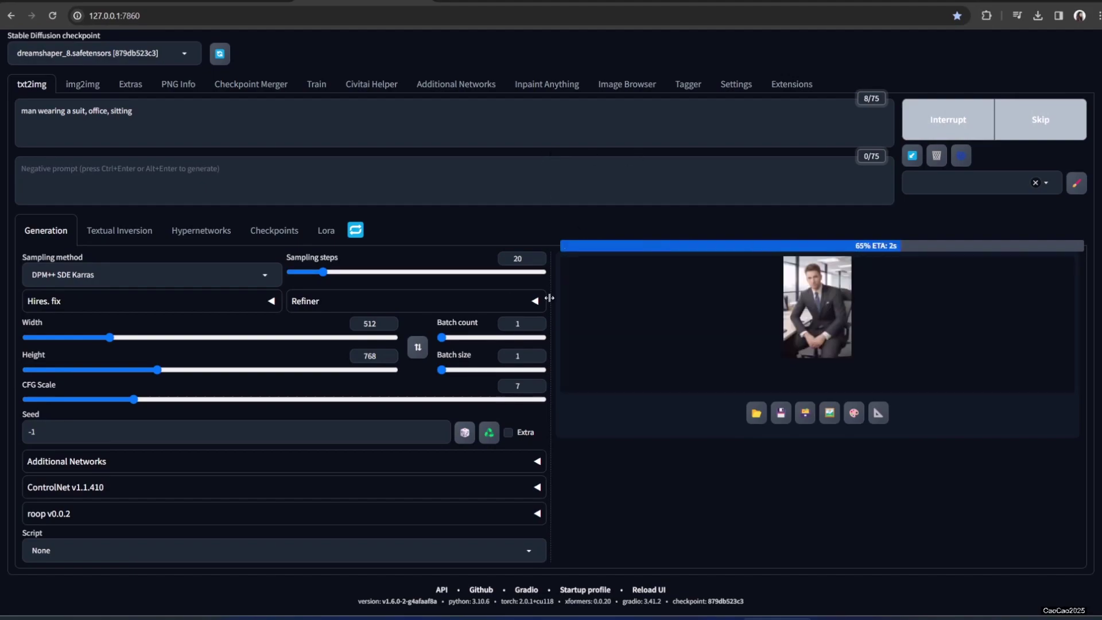
{"action": "left_click", "coordinate": [842, 344]}
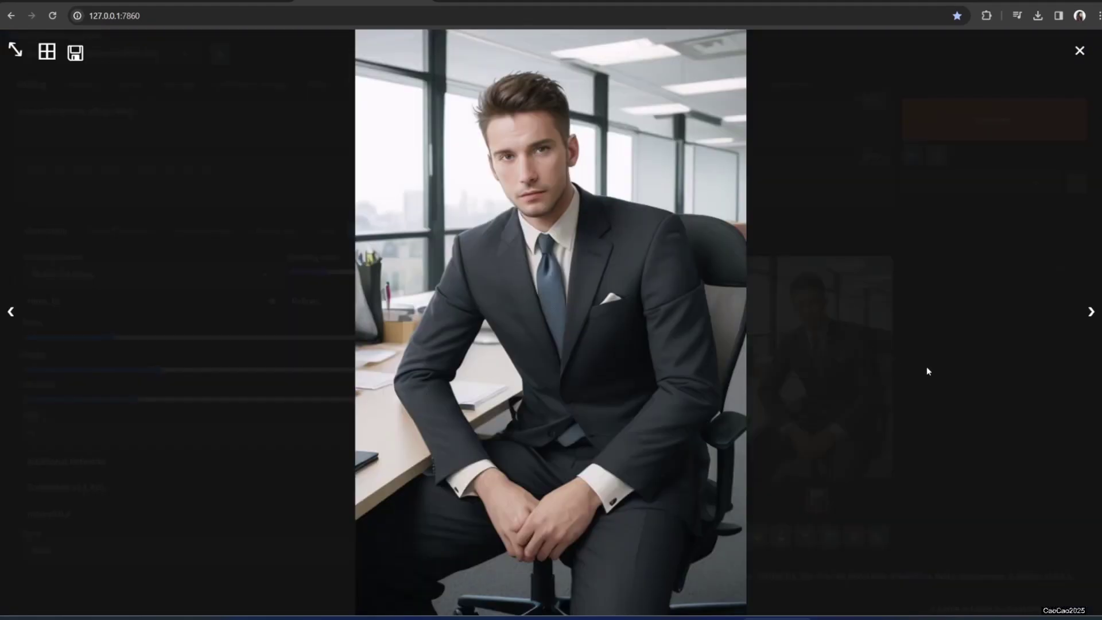
{"action": "left_click", "coordinate": [926, 363]}
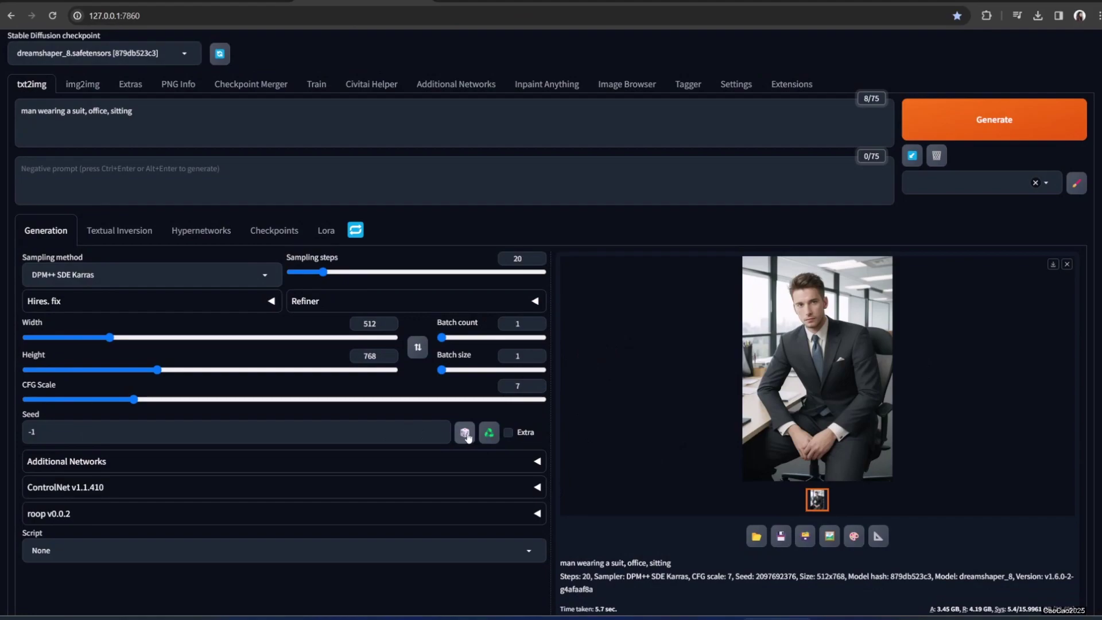
{"action": "left_click", "coordinate": [489, 433]}
{"action": "left_click_drag", "start_coordinate": [177, 437], "coordinate": [3, 431]}
{"action": "scroll", "coordinate": [61, 489], "scroll_direction": "down", "scroll_amount": 1}
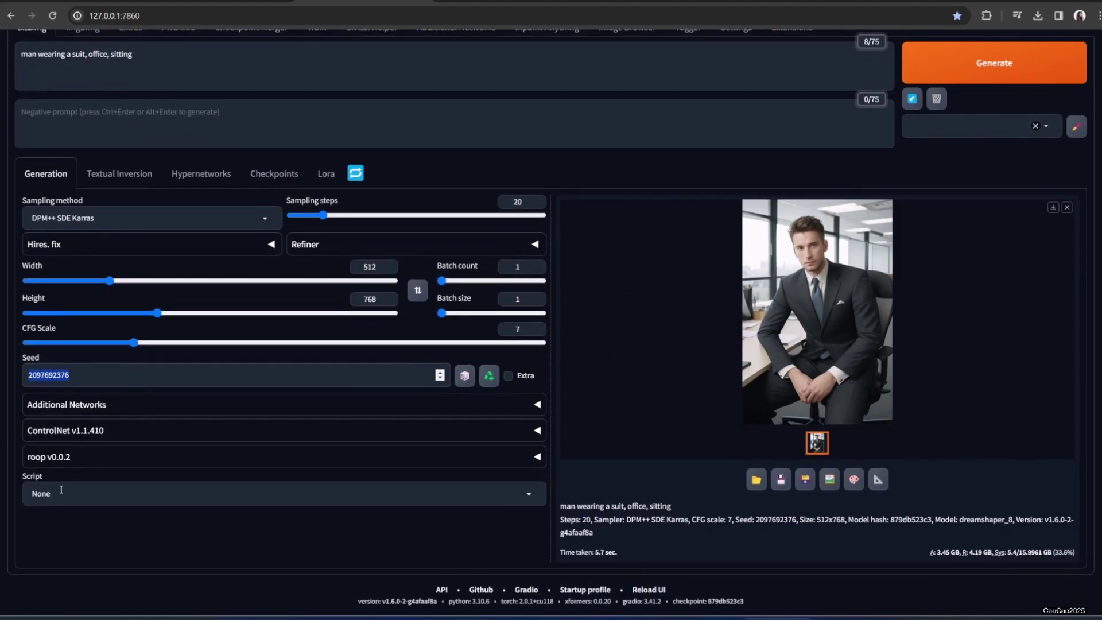
{"action": "left_click", "coordinate": [65, 457]}
{"action": "scroll", "coordinate": [94, 442], "scroll_direction": "down", "scroll_amount": 2}
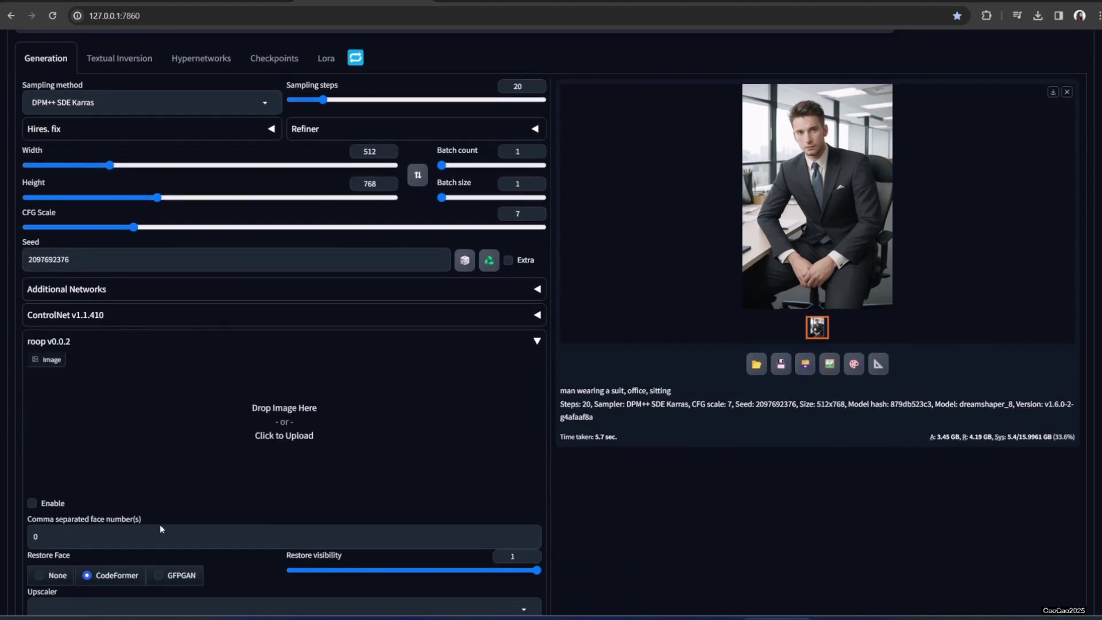
Load einstein.jpg as roop's source face and check the face number to swap
{"action": "key", "text": "alt+Tab"}
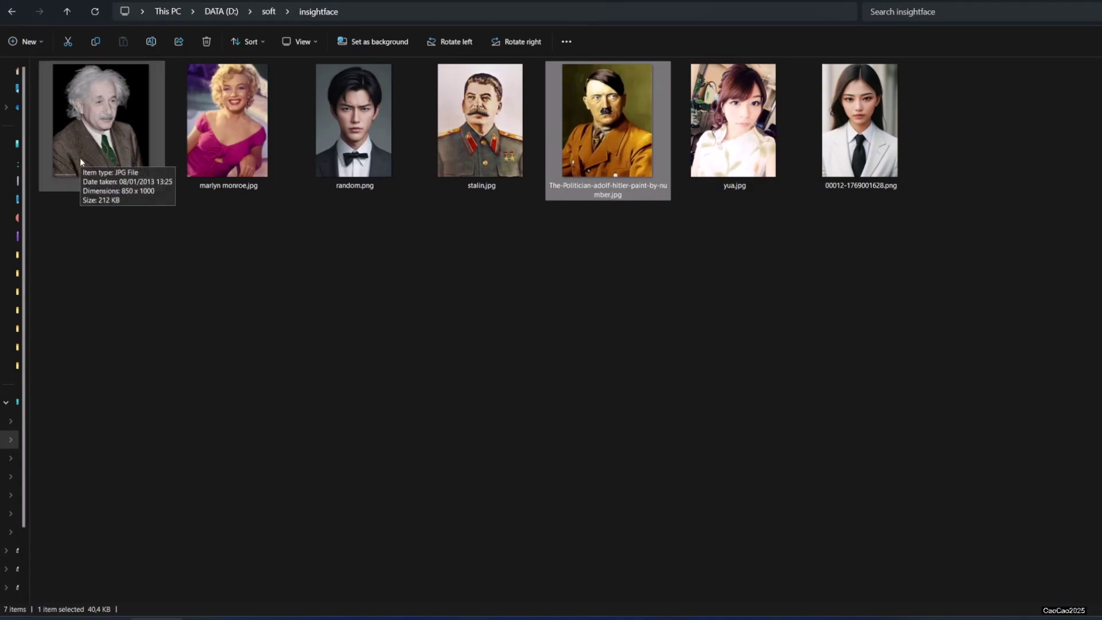
{"action": "left_click_drag", "start_coordinate": [80, 158], "coordinate": [301, 274]}
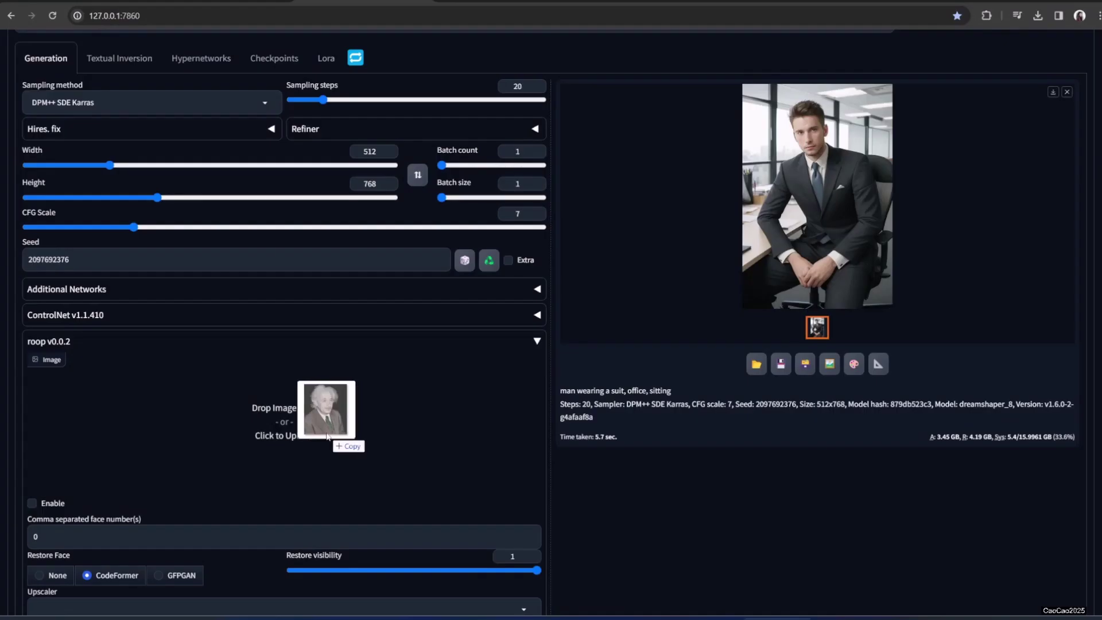
{"action": "left_click_drag", "start_coordinate": [332, 442], "coordinate": [333, 442]}
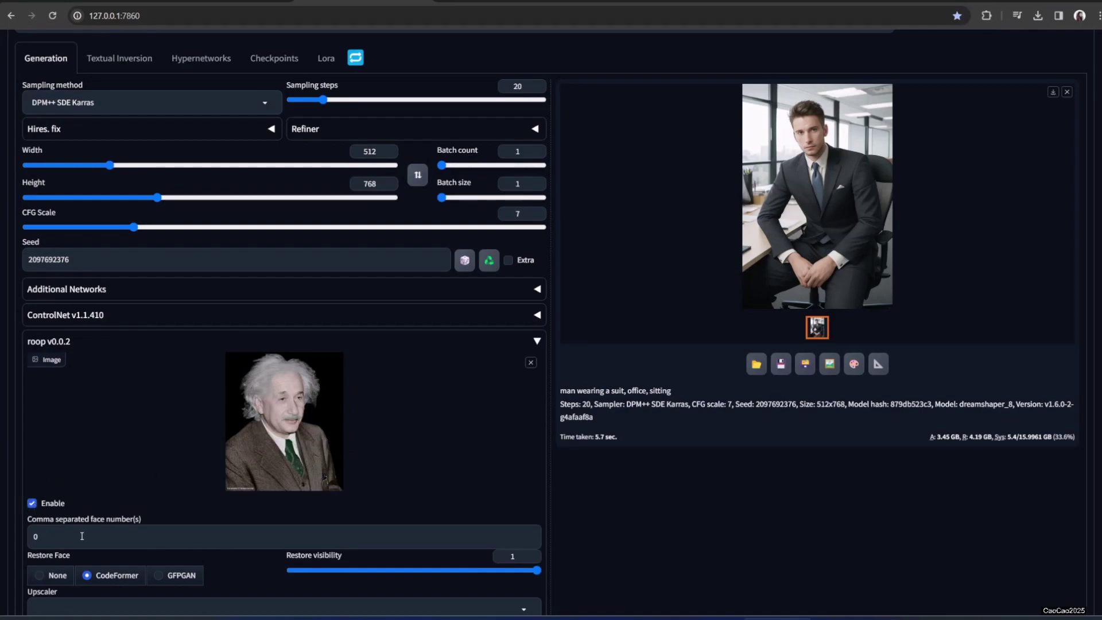
{"action": "left_click", "coordinate": [53, 537]}
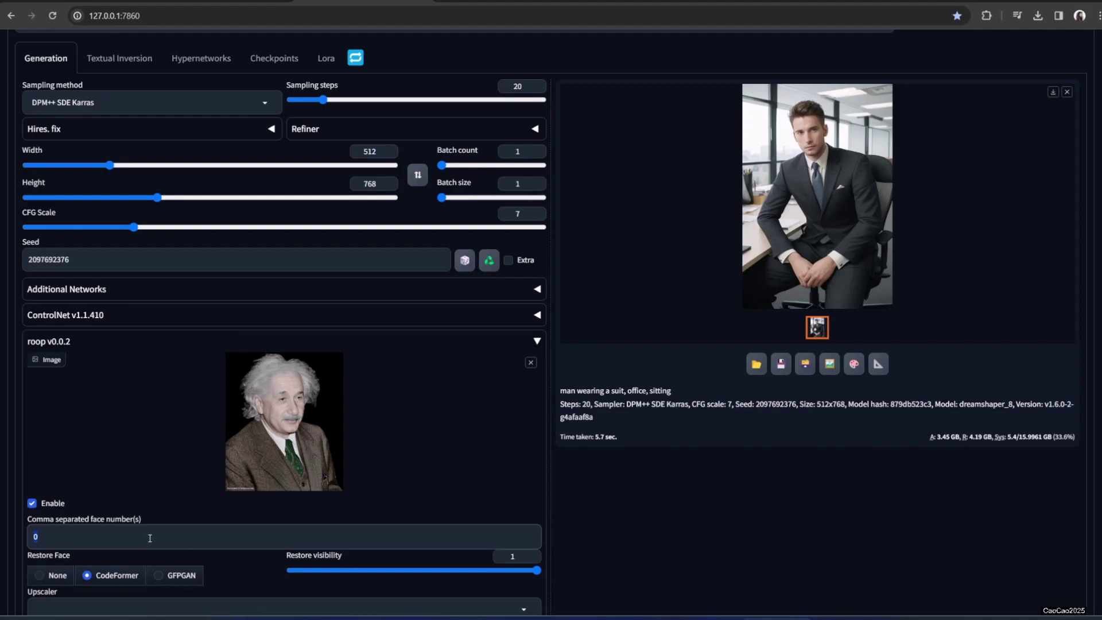
{"action": "scroll", "coordinate": [409, 500], "scroll_direction": "down", "scroll_amount": 2}
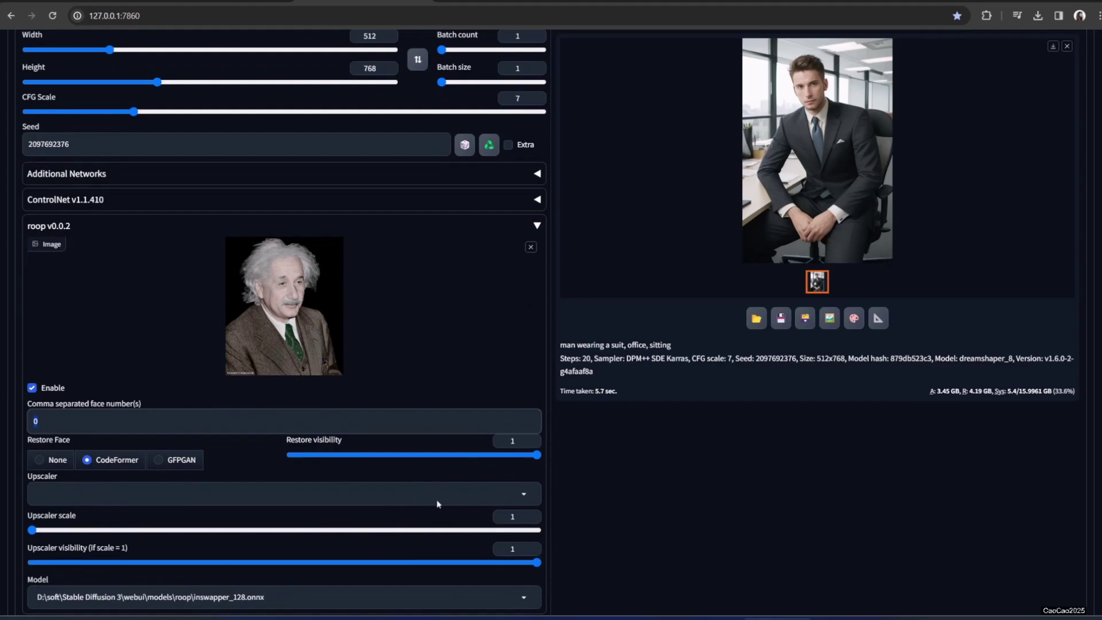
{"action": "scroll", "coordinate": [717, 485], "scroll_direction": "up", "scroll_amount": 5}
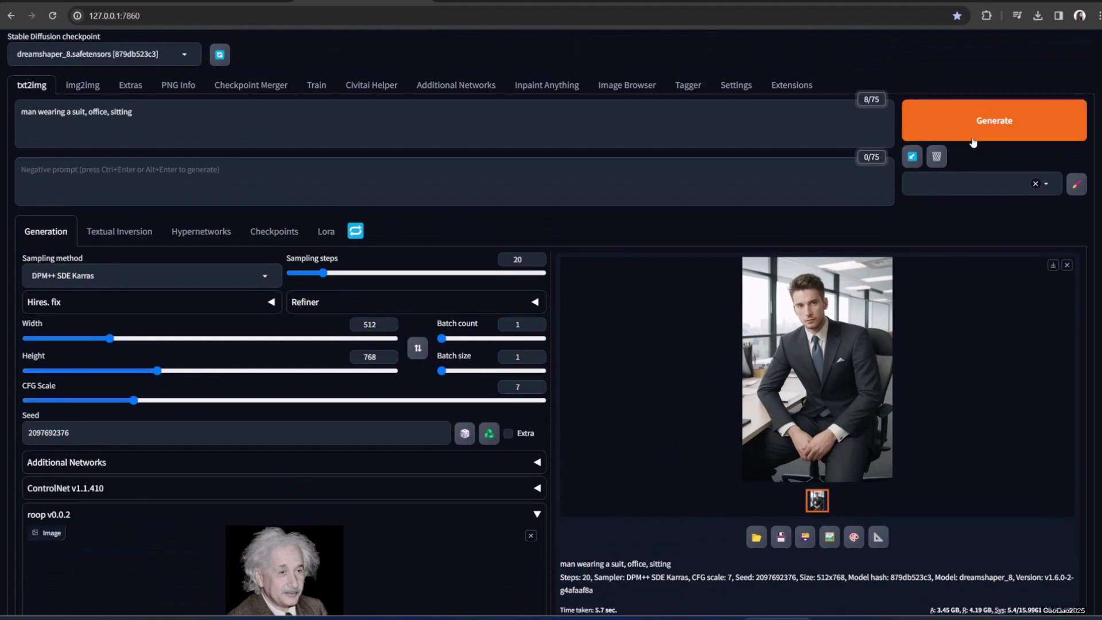
{"action": "left_click", "coordinate": [970, 137]}
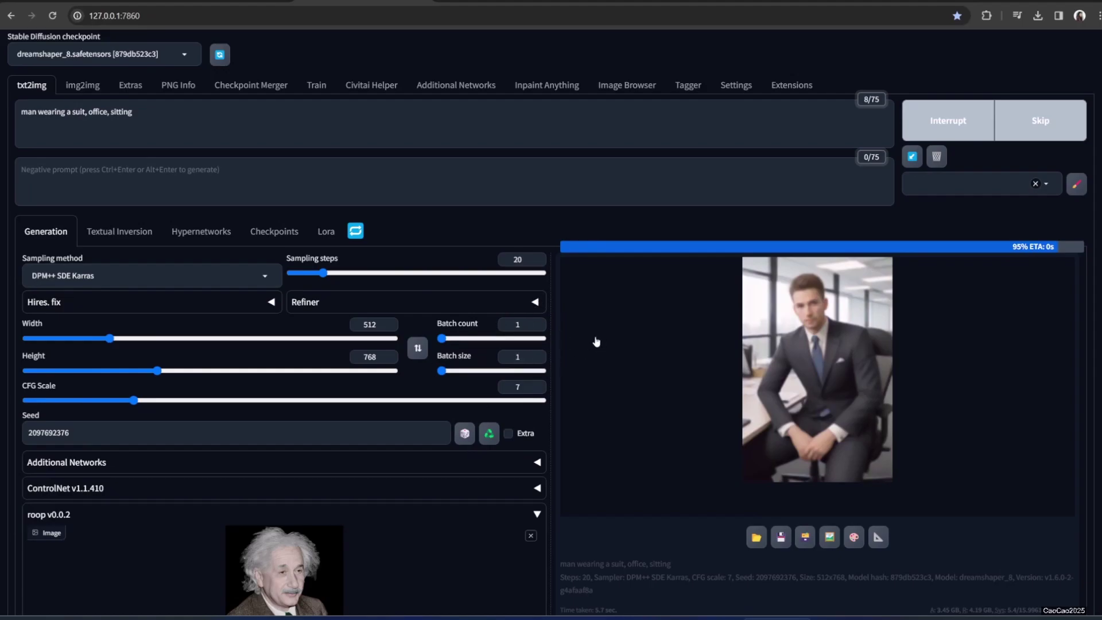
{"action": "scroll", "coordinate": [499, 414], "scroll_direction": "down", "scroll_amount": 2}
{"action": "scroll", "coordinate": [499, 417], "scroll_direction": "down", "scroll_amount": 4}
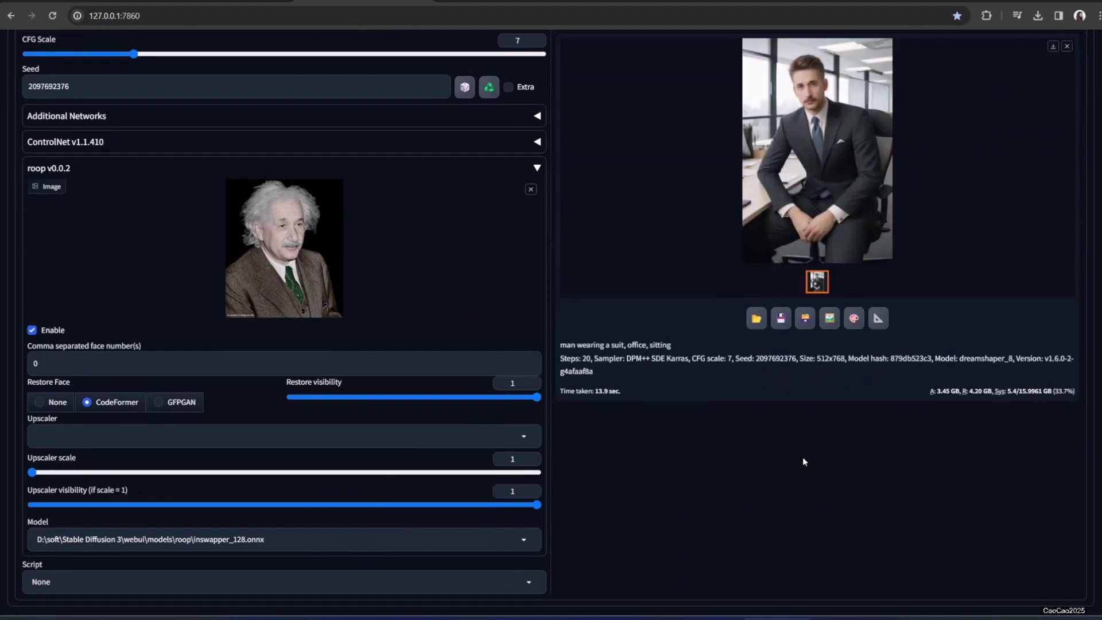
{"action": "scroll", "coordinate": [798, 402], "scroll_direction": "up", "scroll_amount": 1}
{"action": "left_click", "coordinate": [784, 194]}
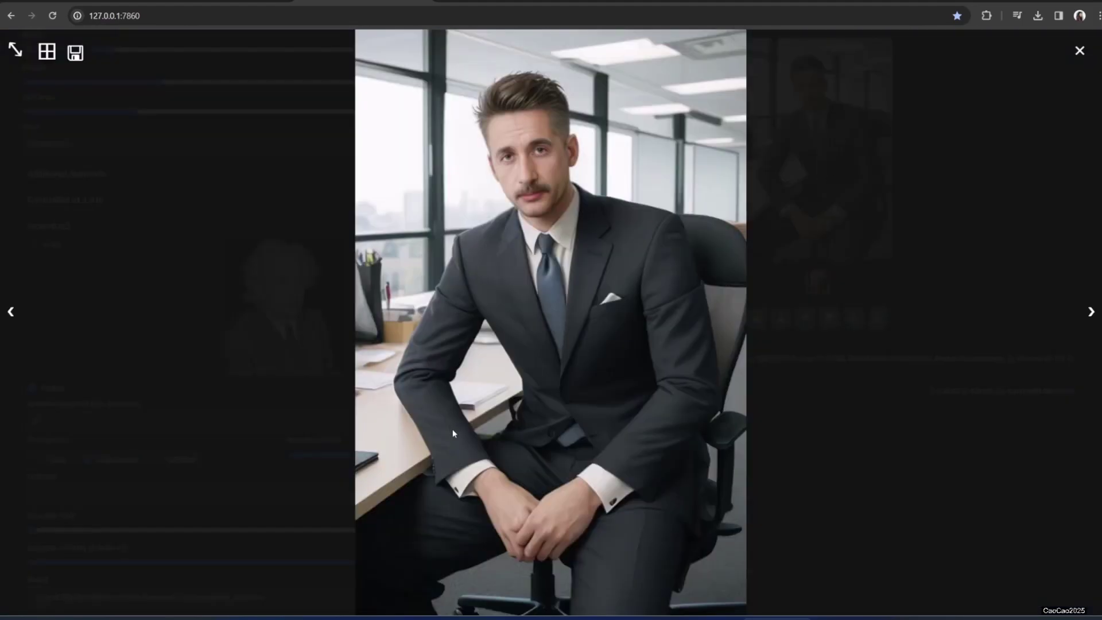
{"action": "left_click", "coordinate": [770, 492]}
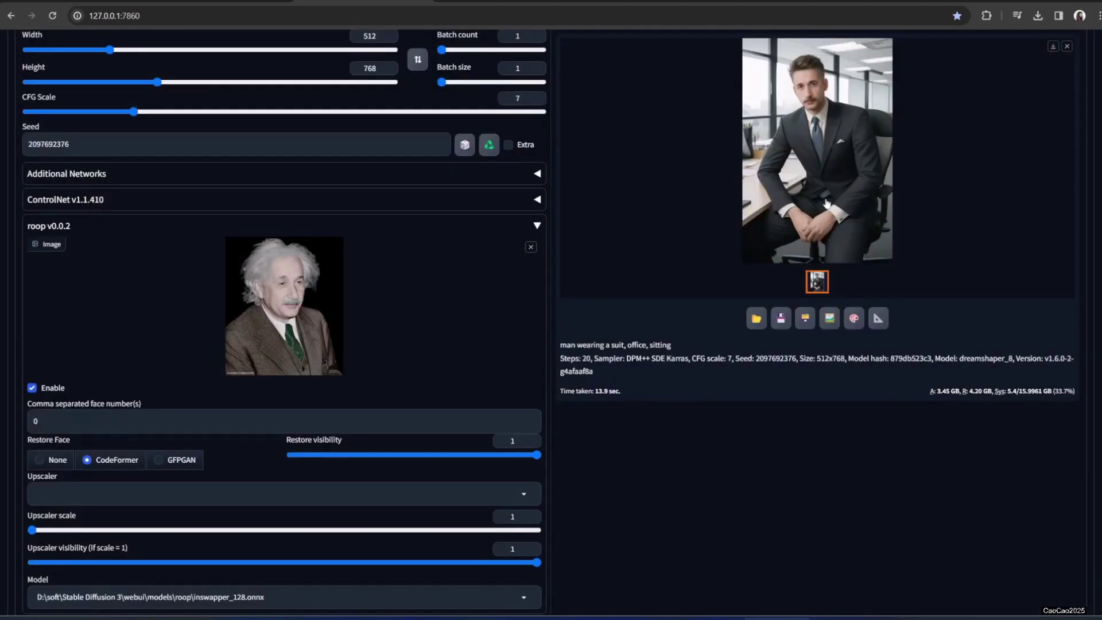
{"action": "scroll", "coordinate": [706, 319], "scroll_direction": "up", "scroll_amount": 2}
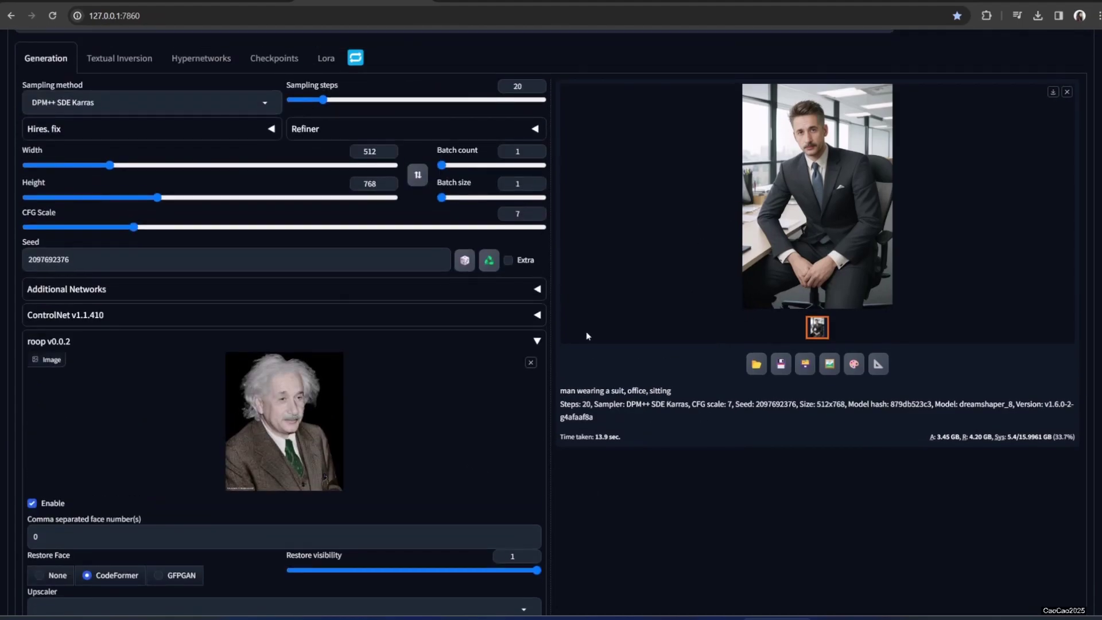
Replace roop's Einstein source face with random.png
{"action": "left_click", "coordinate": [531, 362]}
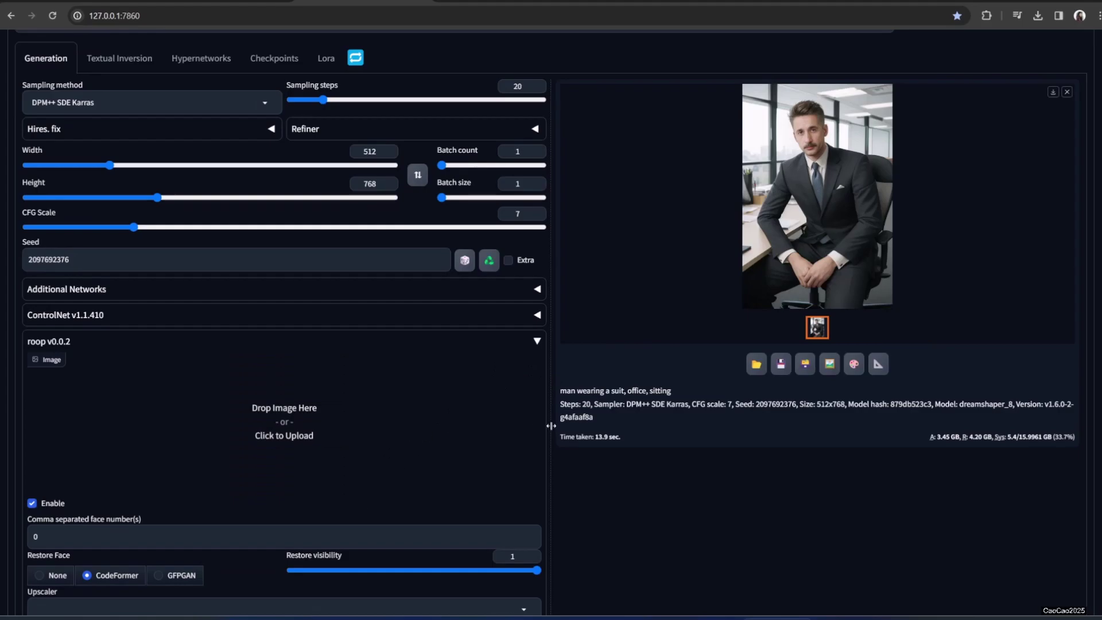
{"action": "key", "text": "alt+Tab"}
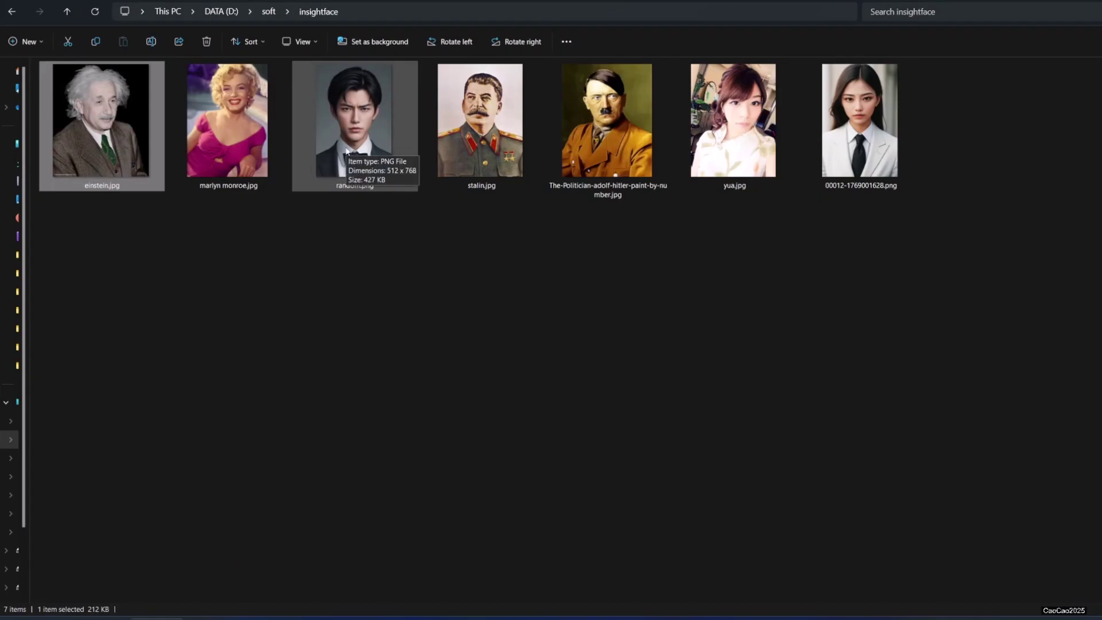
{"action": "left_click_drag", "start_coordinate": [344, 146], "coordinate": [794, 465]}
{"action": "left_click_drag", "start_coordinate": [794, 466], "coordinate": [810, 571]}
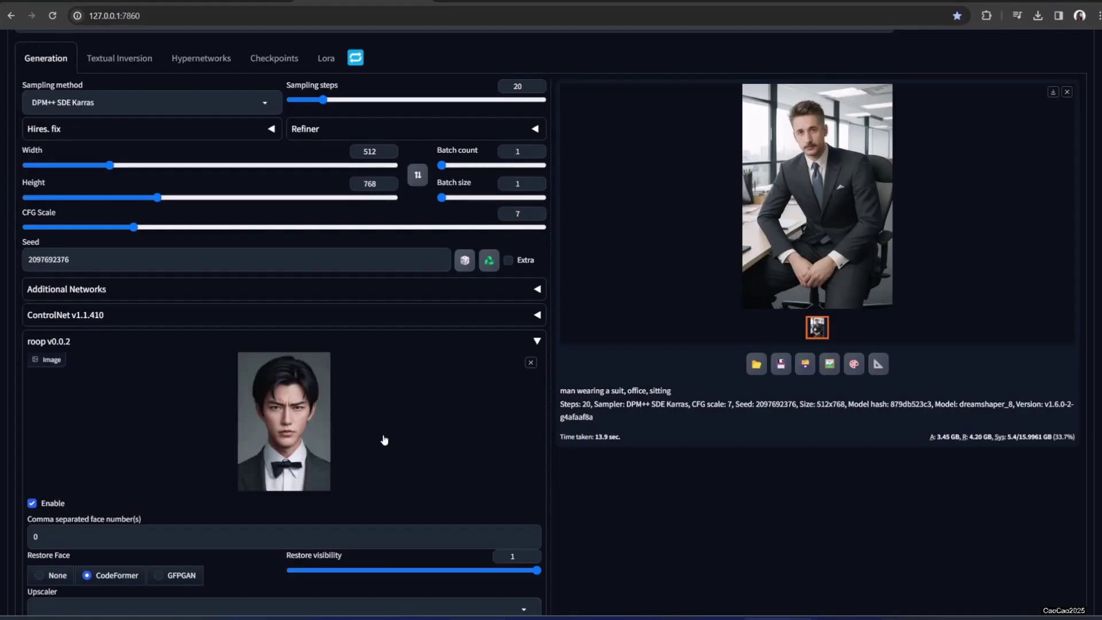
{"action": "scroll", "coordinate": [385, 439], "scroll_direction": "up", "scroll_amount": 4}
Regenerate the office portrait with the random.png face and preview it full-screen
{"action": "left_click", "coordinate": [941, 117]}
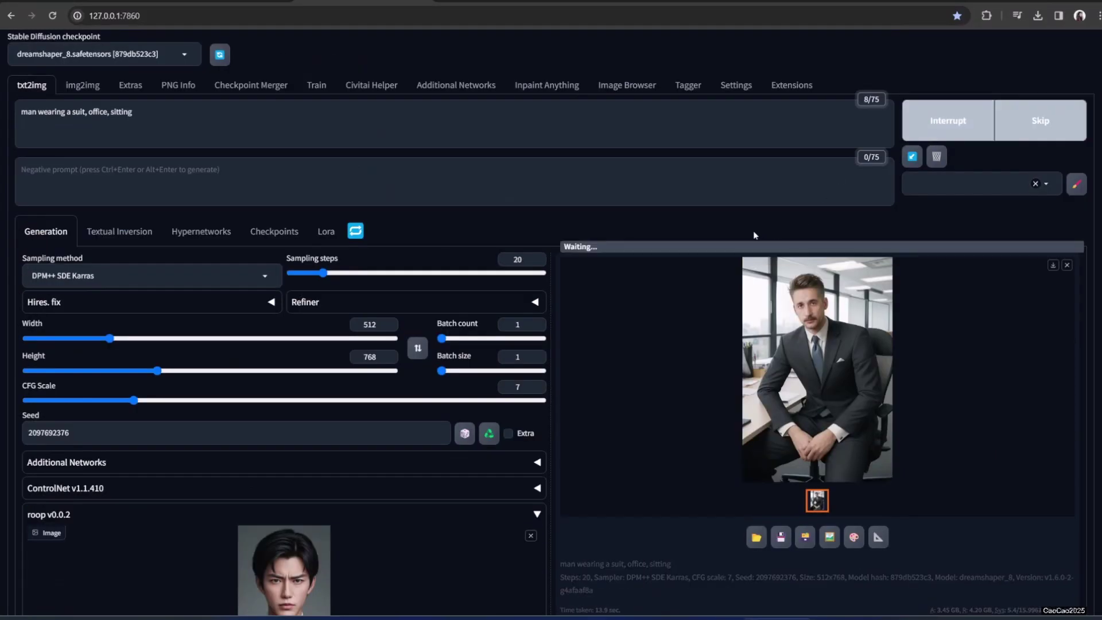
{"action": "left_click", "coordinate": [821, 319]}
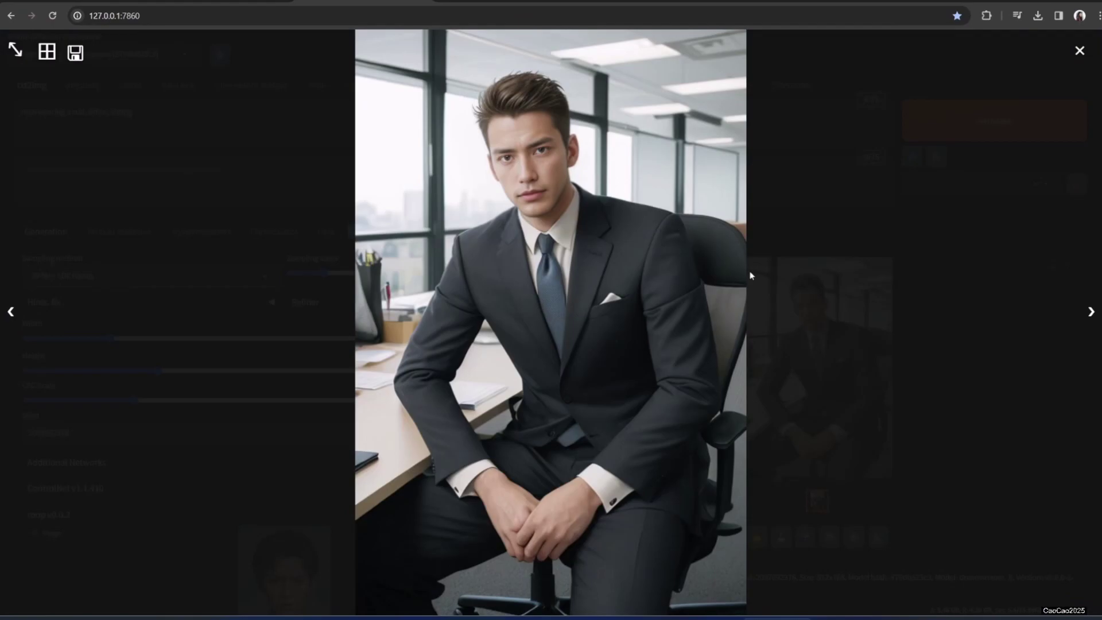
{"action": "left_click", "coordinate": [894, 361]}
{"action": "scroll", "coordinate": [765, 320], "scroll_direction": "down", "scroll_amount": 1}
{"action": "left_click", "coordinate": [765, 319]}
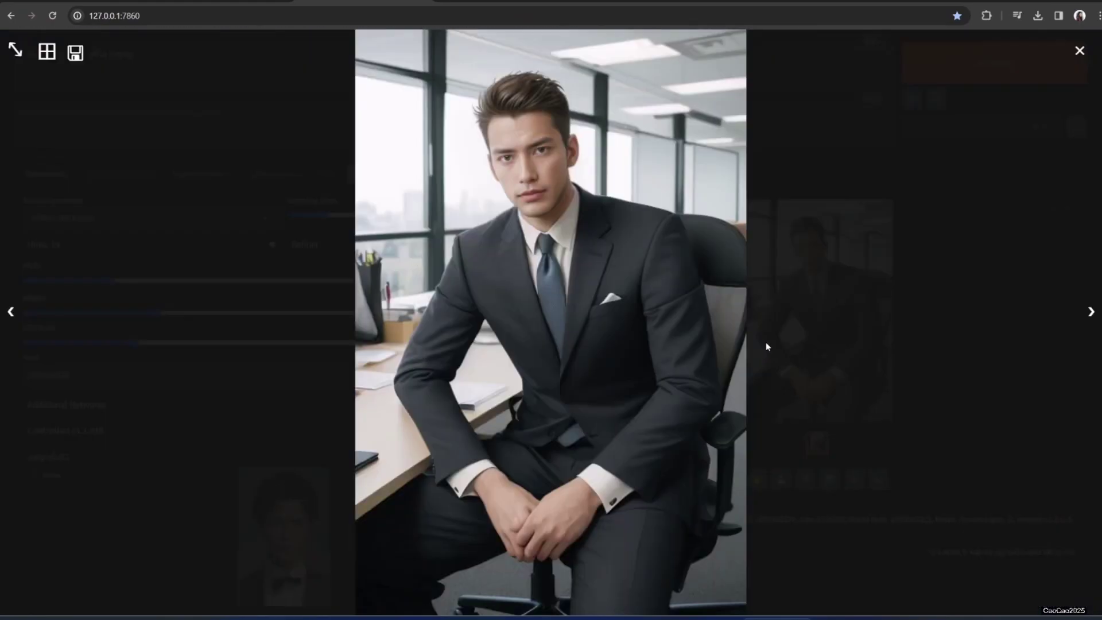
{"action": "left_click", "coordinate": [859, 299]}
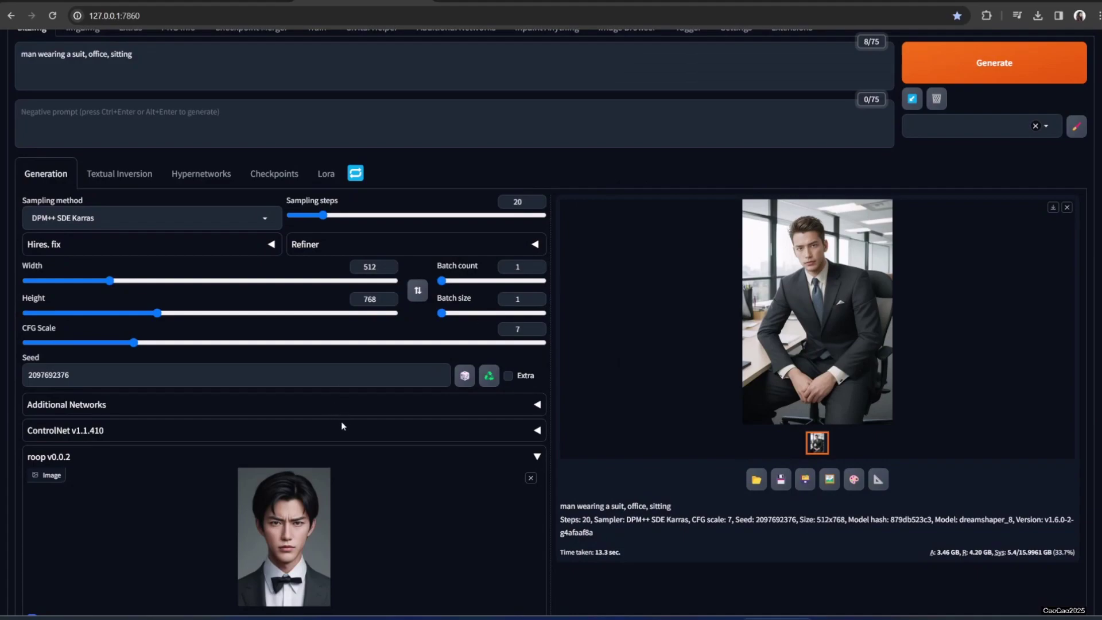
Swap roop's source face for the painted uniformed politician portrait
{"action": "left_click", "coordinate": [531, 479]}
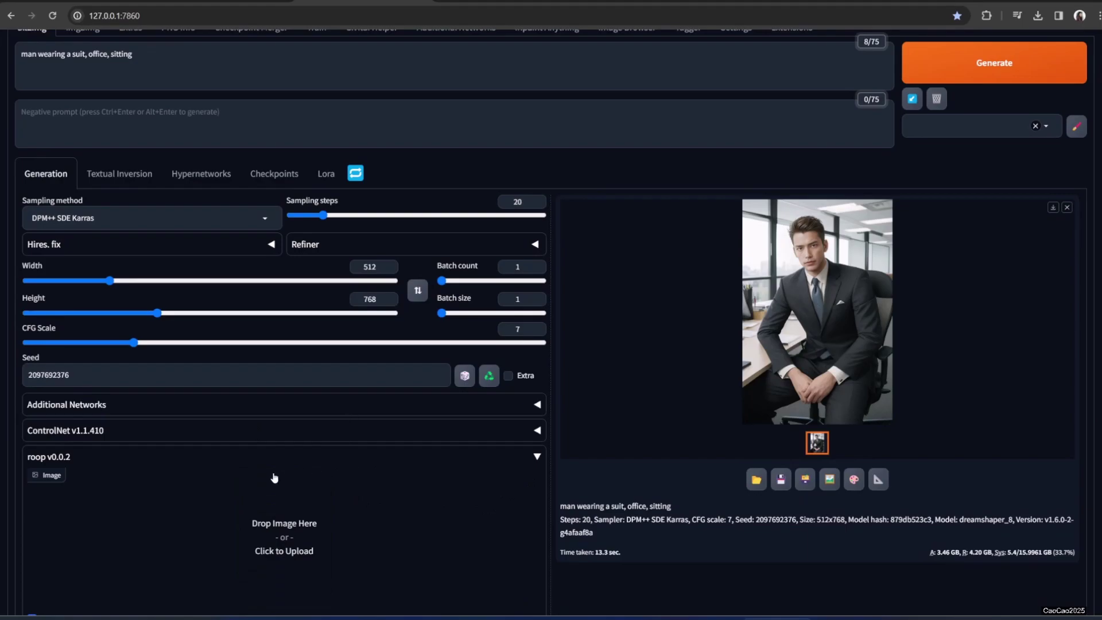
{"action": "key", "text": "alt+Tab"}
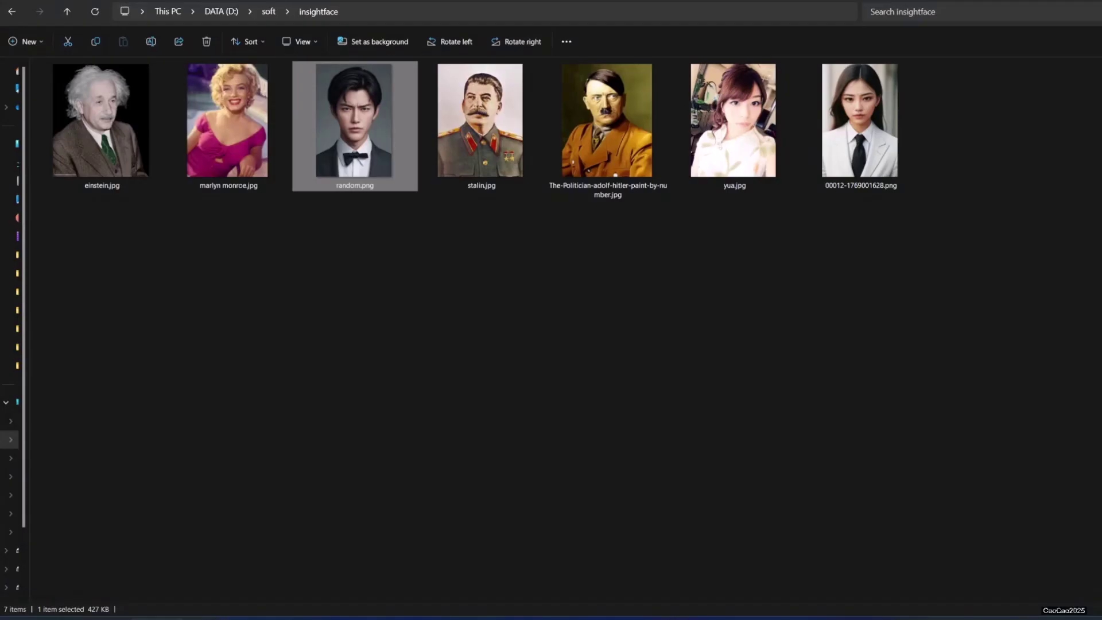
{"action": "left_click_drag", "start_coordinate": [602, 173], "coordinate": [334, 554]}
{"action": "key", "text": "alt+Tab"}
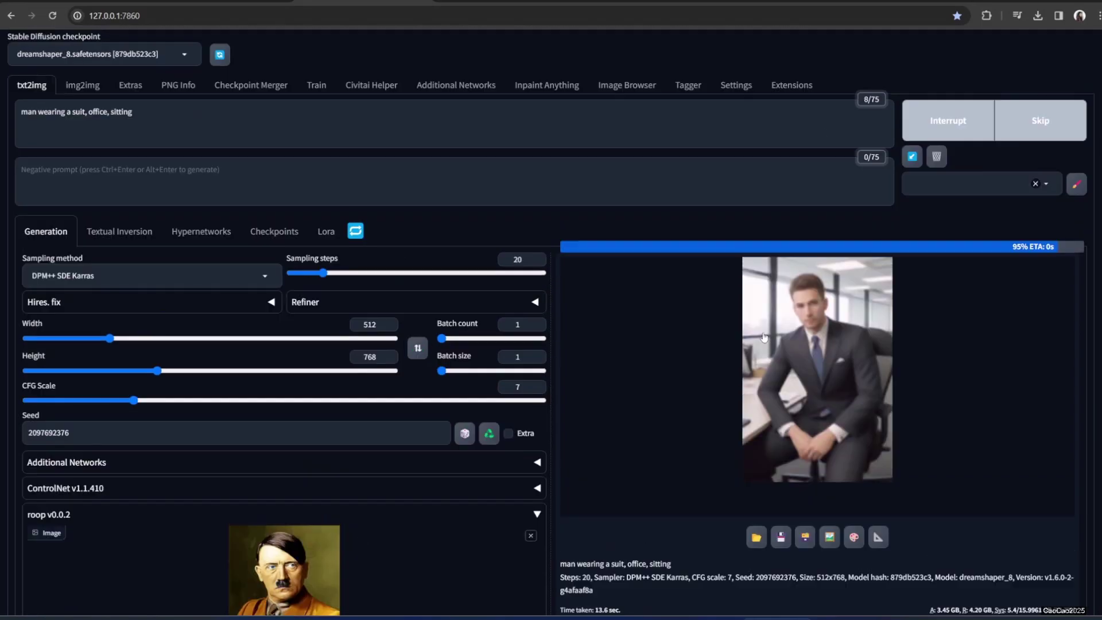
Regenerate the office portrait with the politician face and view it full-screen
{"action": "left_click", "coordinate": [971, 72]}
{"action": "scroll", "coordinate": [971, 73], "scroll_direction": "up", "scroll_amount": 1}
{"action": "left_click", "coordinate": [807, 312]}
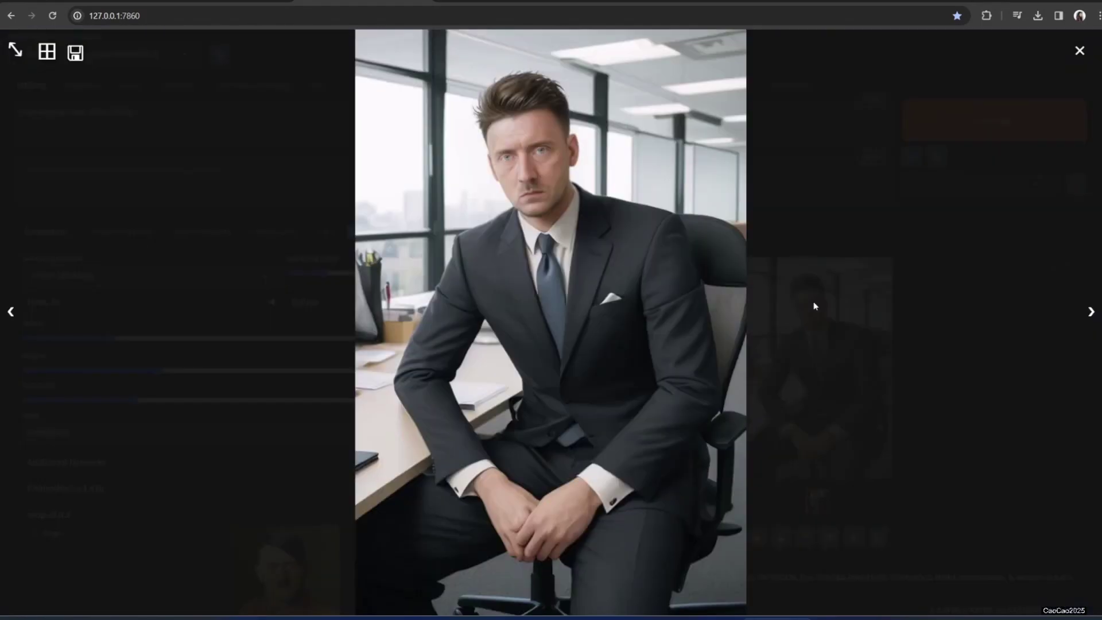
{"action": "left_click", "coordinate": [948, 403]}
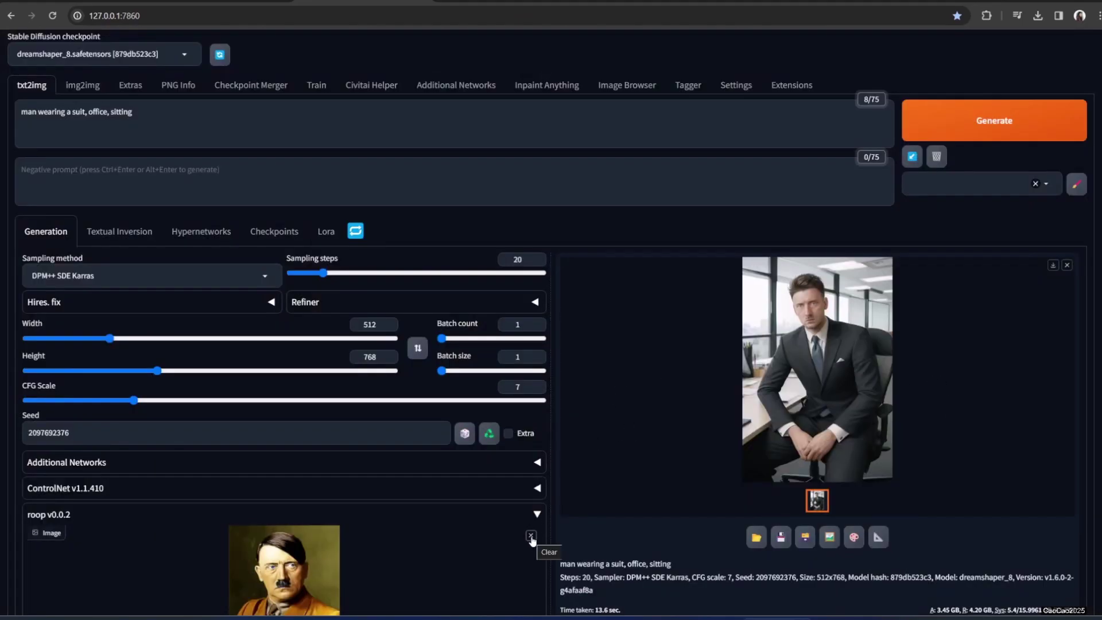
Set the prompt to 'woman in the garden, wearing sport wear, upper body' and negative prompt 'nfs'
{"action": "left_click", "coordinate": [530, 536]}
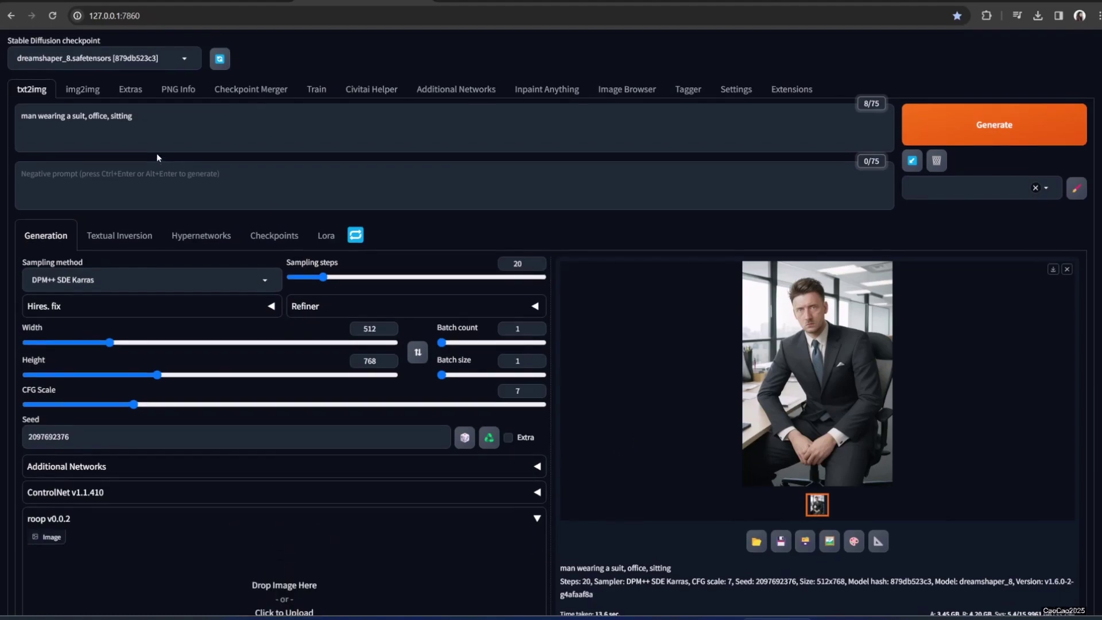
{"action": "left_click_drag", "start_coordinate": [137, 120], "coordinate": [20, 123]}
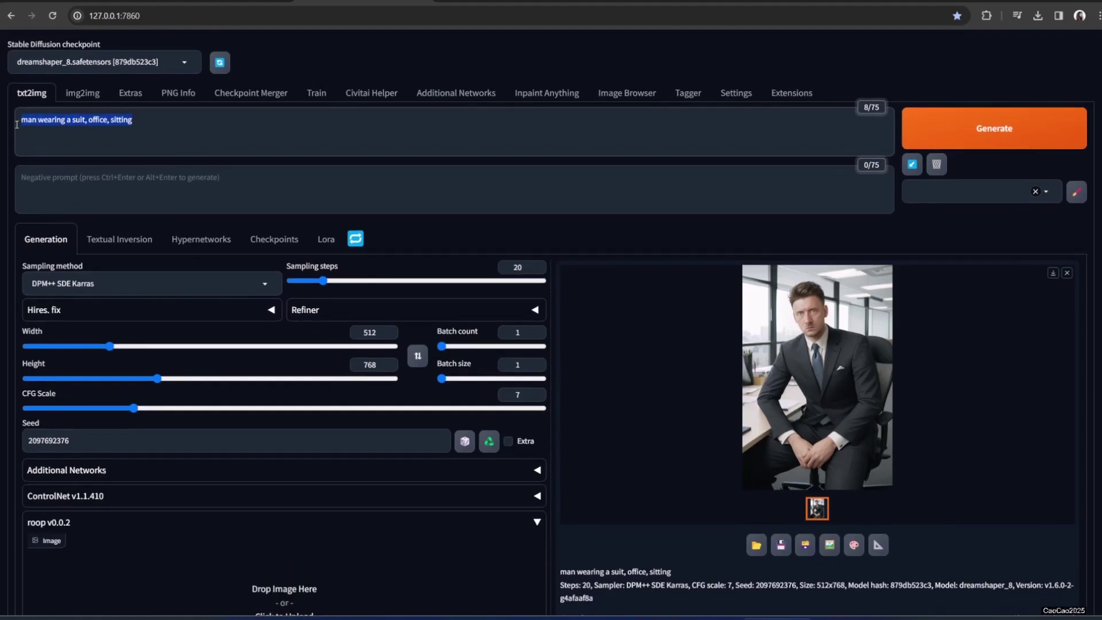
{"action": "type", "text": "woman "}
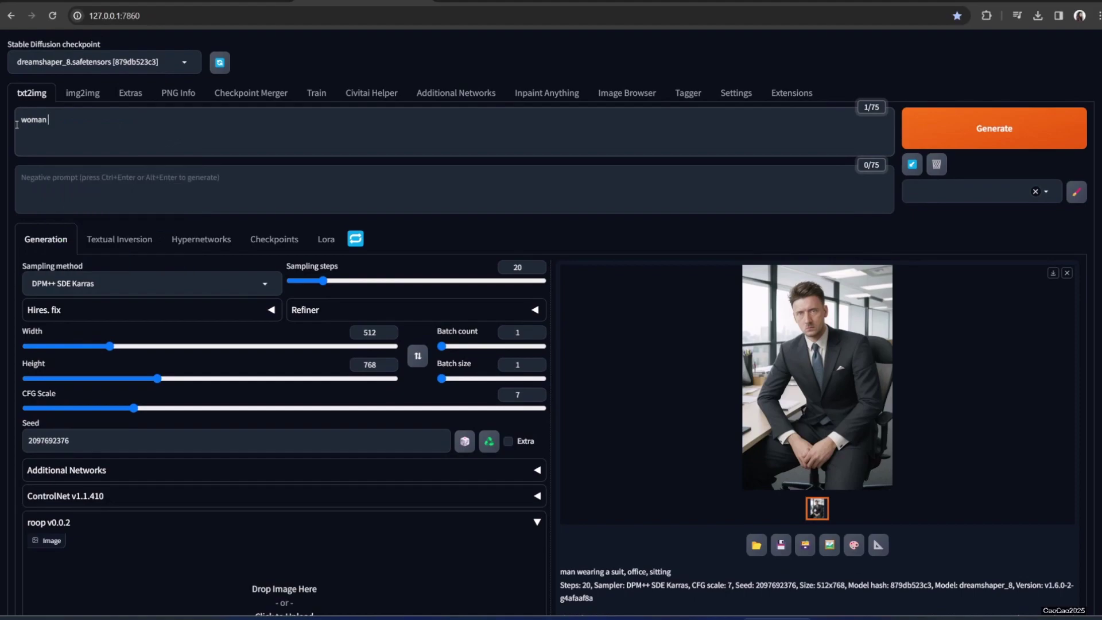
{"action": "type", "text": "in the gar"}
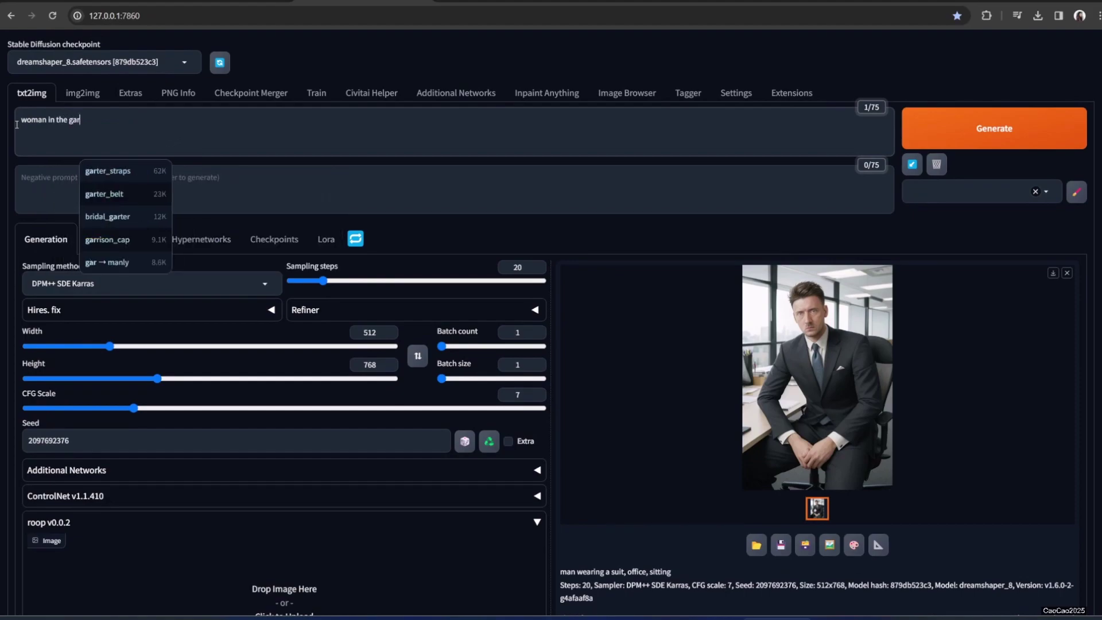
{"action": "type", "text": "den, wearing sport "}
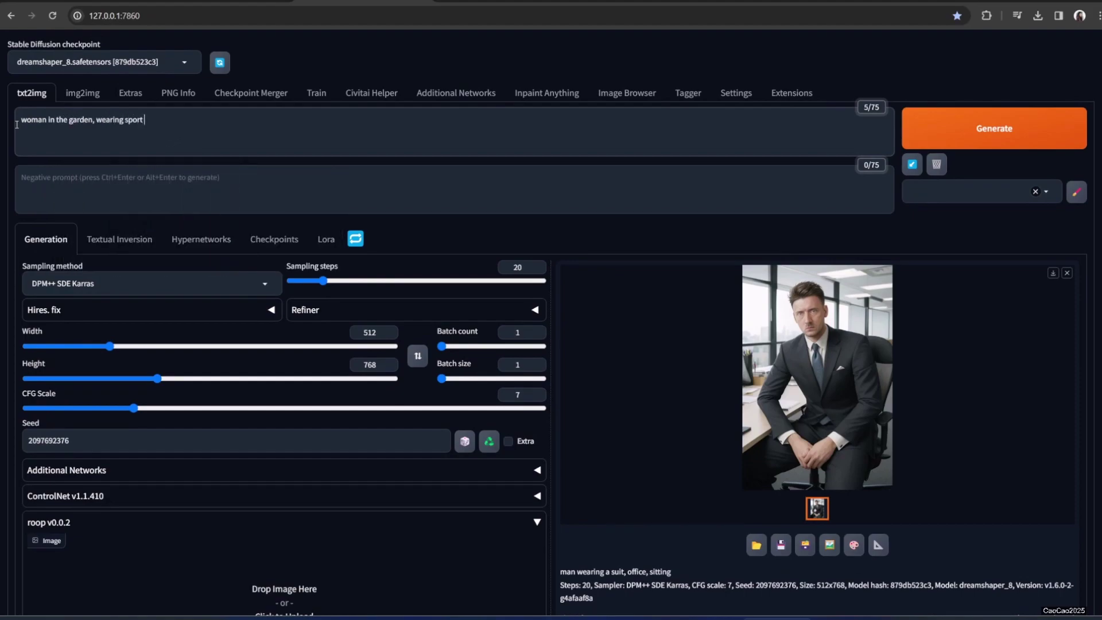
{"action": "type", "text": "wear, upper body"}
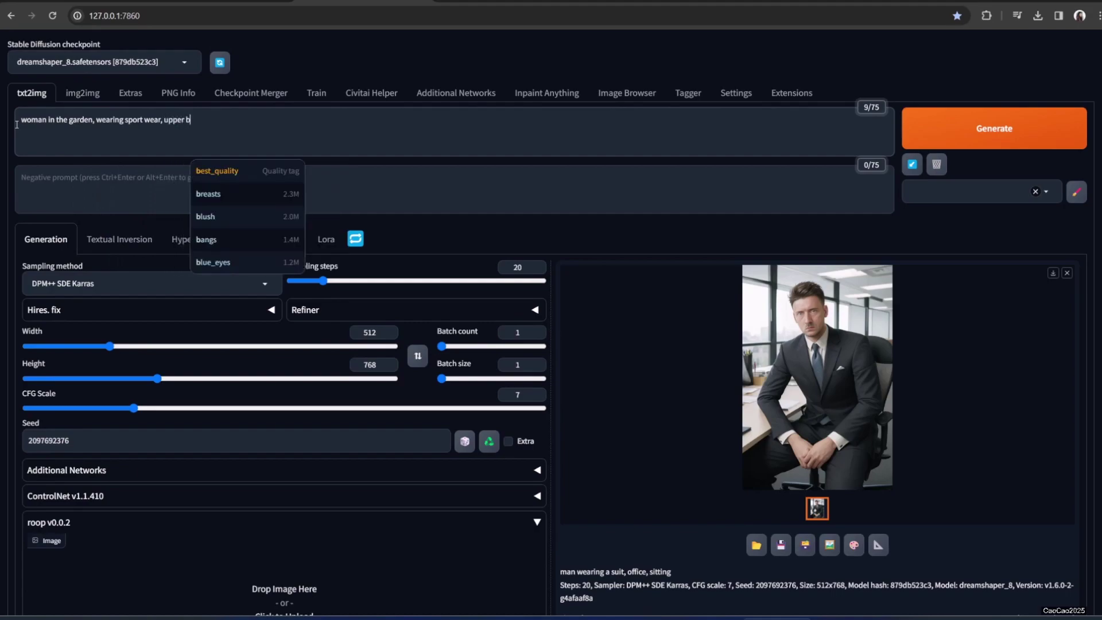
{"action": "left_click", "coordinate": [71, 211]}
{"action": "type", "text": "nfsw"}
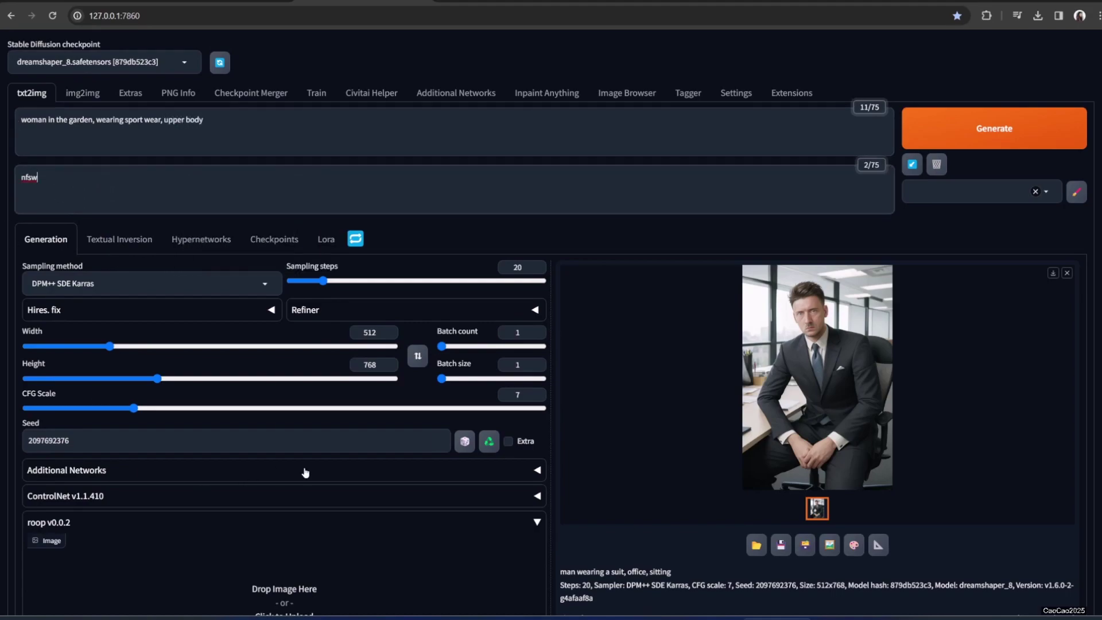
Generate with a random seed, then fix the seed at 592964816
{"action": "left_click", "coordinate": [464, 442]}
{"action": "left_click", "coordinate": [945, 125]}
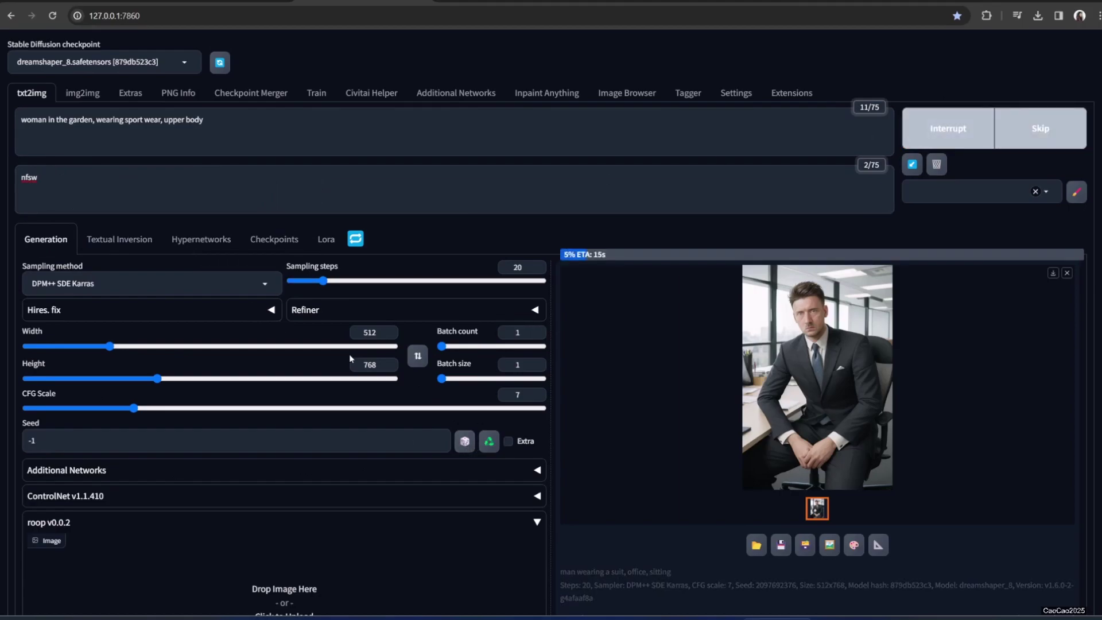
{"action": "left_click", "coordinate": [490, 442]}
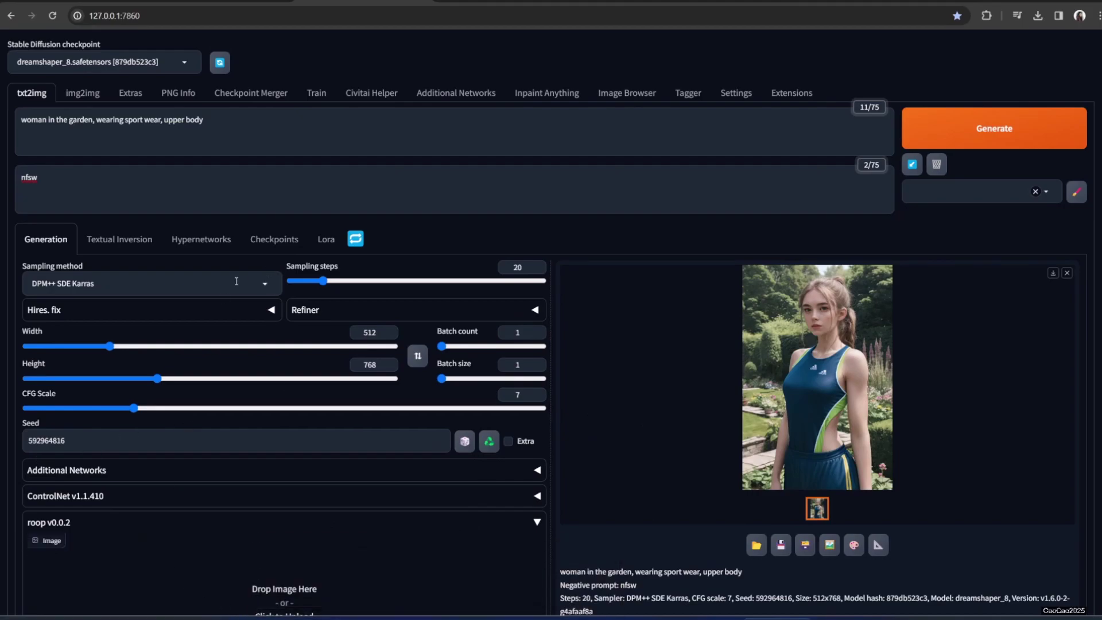
Load the selfie photo as roop's face and regenerate the garden image
{"action": "left_click", "coordinate": [170, 603]}
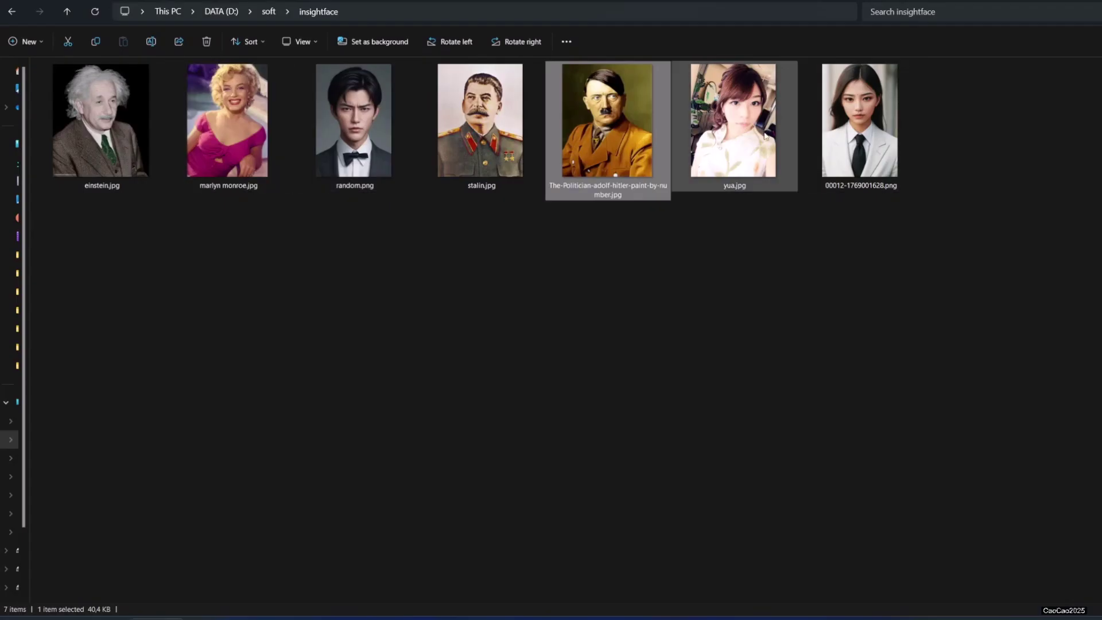
{"action": "left_click_drag", "start_coordinate": [766, 136], "coordinate": [415, 535]}
{"action": "left_click", "coordinate": [994, 125]}
{"action": "scroll", "coordinate": [722, 334], "scroll_direction": "down", "scroll_amount": 2}
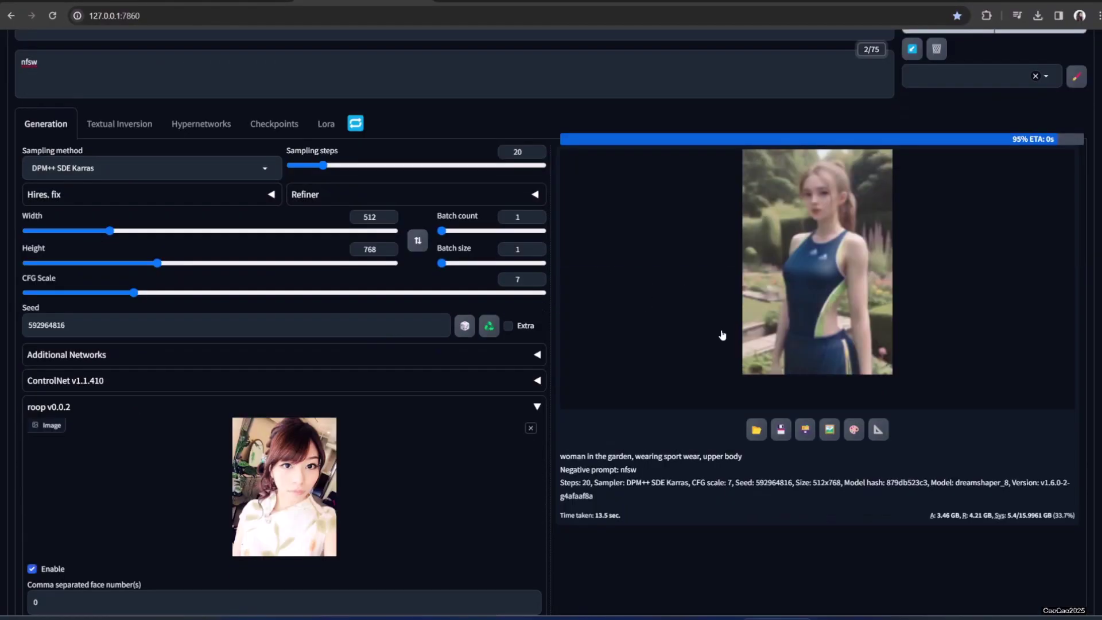
Inspect the face-swapped result full-screen, then clear roop's source face photo
{"action": "left_click", "coordinate": [800, 298]}
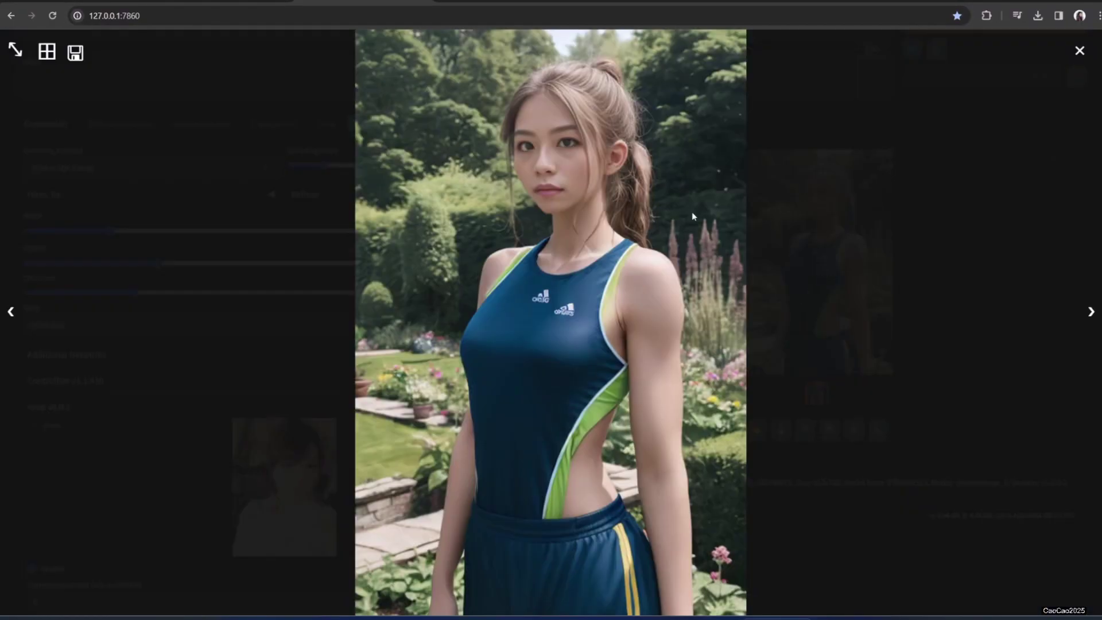
{"action": "left_click", "coordinate": [877, 441]}
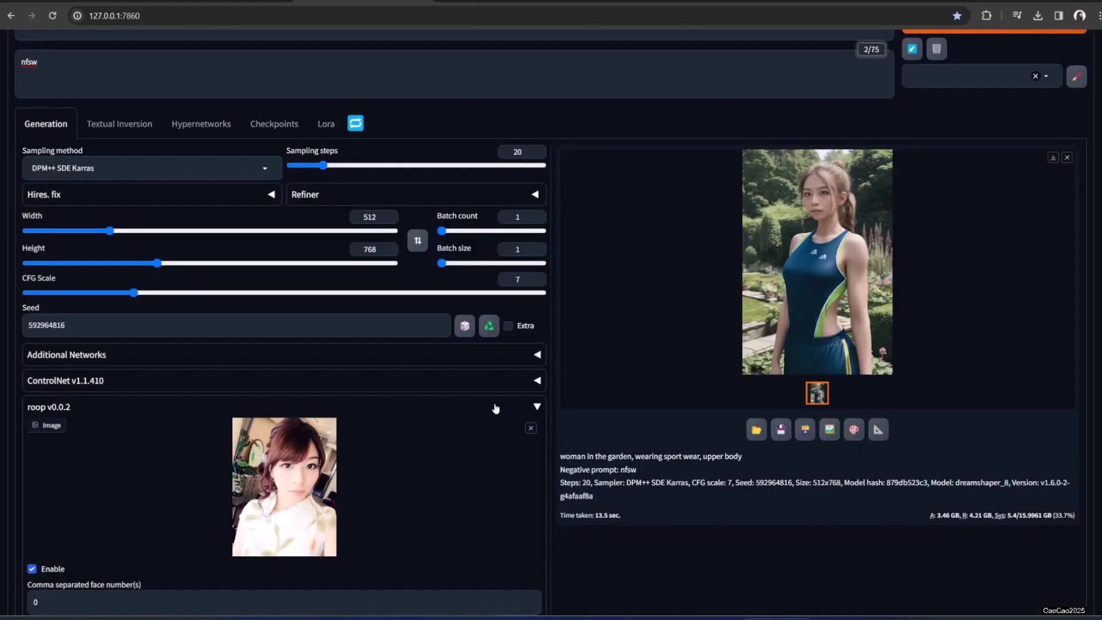
{"action": "left_click", "coordinate": [785, 353]}
{"action": "left_click", "coordinate": [847, 545]}
{"action": "left_click", "coordinate": [790, 264]}
{"action": "left_click", "coordinate": [863, 529]}
{"action": "left_click", "coordinate": [529, 430]}
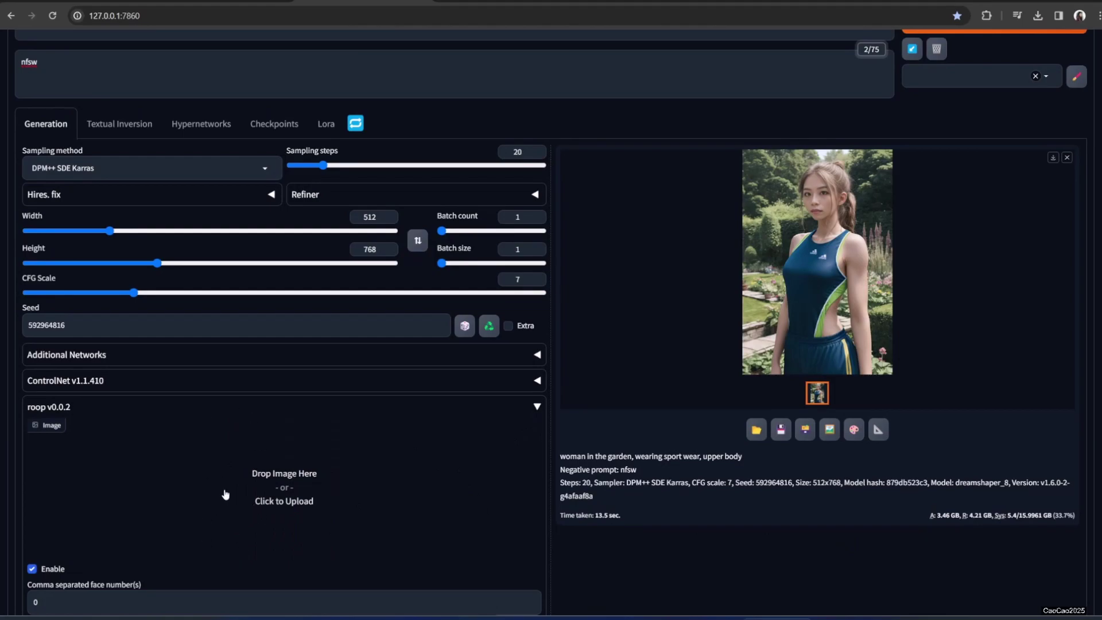
Load the blonde pin-up photo as roop's swap face and regenerate the garden image
{"action": "key", "text": "alt+Tab"}
{"action": "left_click_drag", "start_coordinate": [212, 163], "coordinate": [287, 505]}
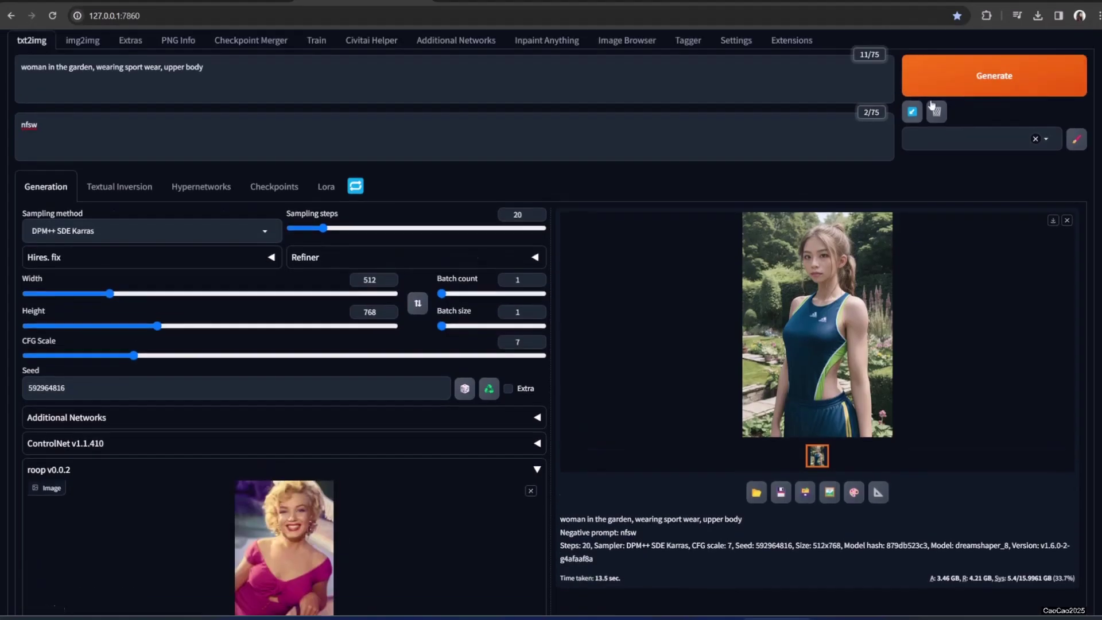
{"action": "scroll", "coordinate": [931, 105], "scroll_direction": "up", "scroll_amount": 1}
{"action": "left_click", "coordinate": [935, 122]}
{"action": "scroll", "coordinate": [660, 319], "scroll_direction": "down", "scroll_amount": 2}
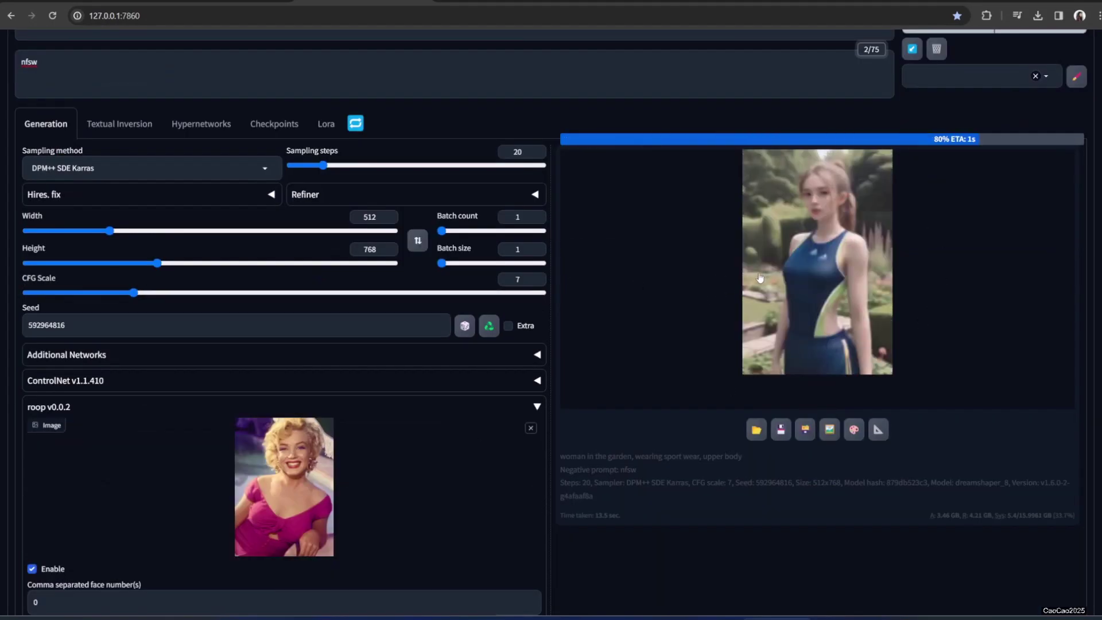
Enlarge the new garden result several times to compare the swapped face
{"action": "left_click", "coordinate": [818, 269]}
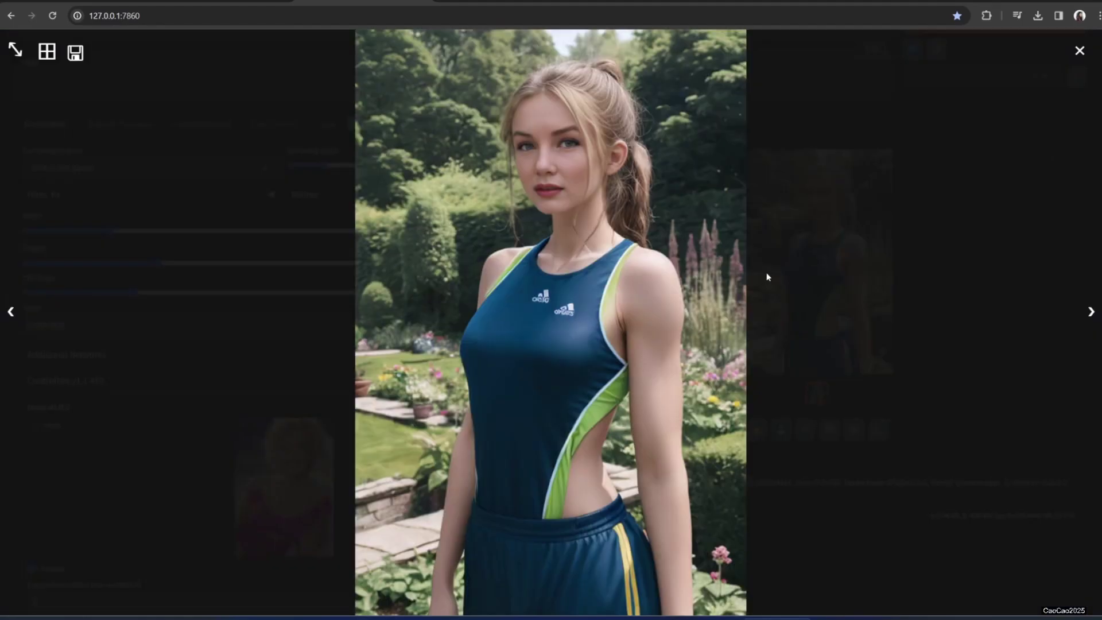
{"action": "left_click", "coordinate": [855, 382]}
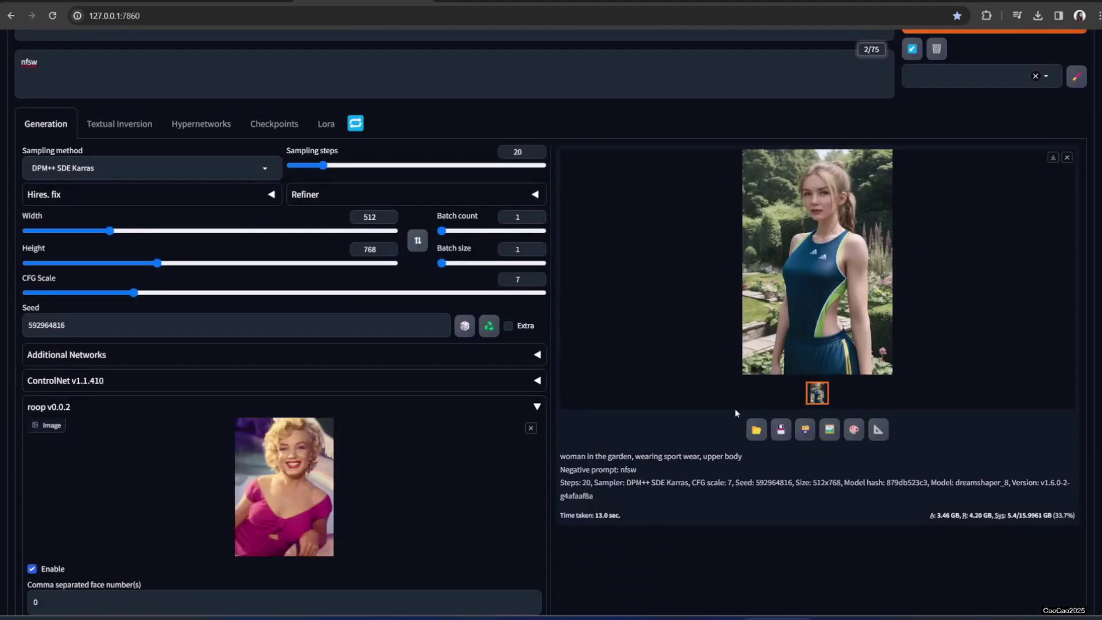
{"action": "left_click", "coordinate": [763, 313]}
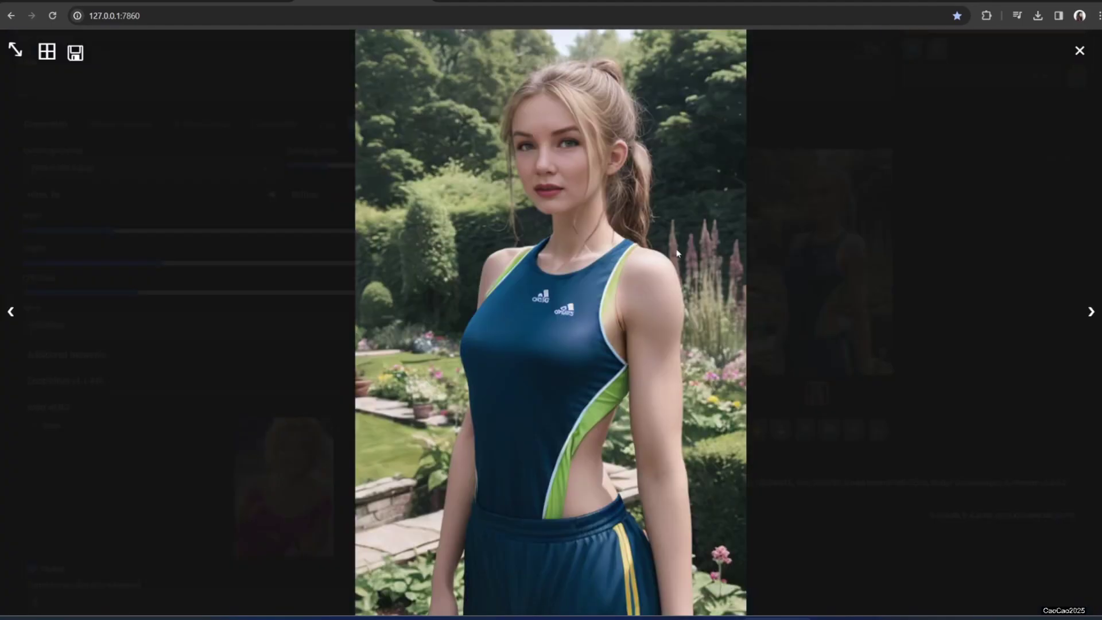
{"action": "left_click", "coordinate": [848, 259]}
{"action": "left_click", "coordinate": [815, 277]}
{"action": "left_click", "coordinate": [887, 316]}
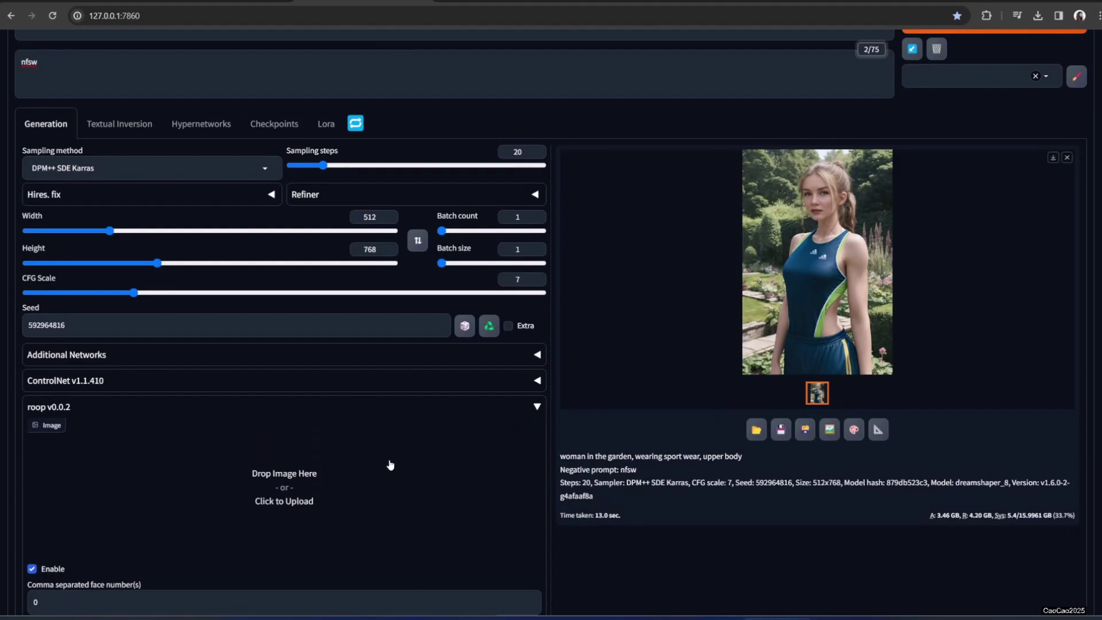
Swap in the face from 00012-1769001628.png, regenerate the garden image and inspect it enlarged
{"action": "mouse_move", "coordinate": [308, 618]}
{"action": "left_click", "coordinate": [307, 573]}
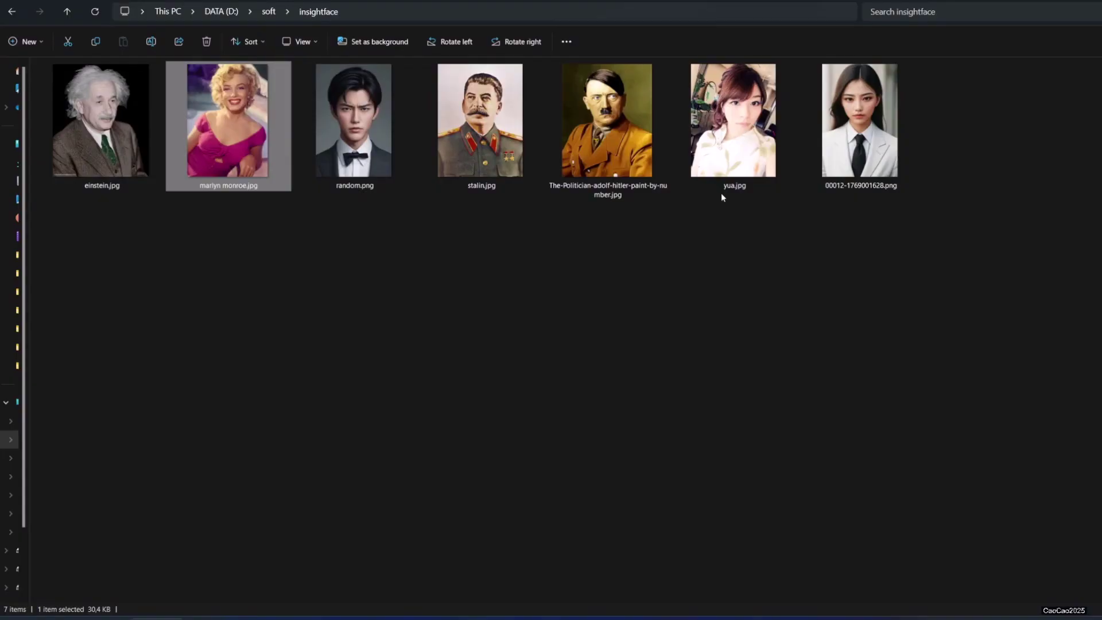
{"action": "left_click_drag", "start_coordinate": [840, 155], "coordinate": [371, 524]}
{"action": "scroll", "coordinate": [900, 118], "scroll_direction": "up", "scroll_amount": 1}
{"action": "left_click", "coordinate": [936, 81]}
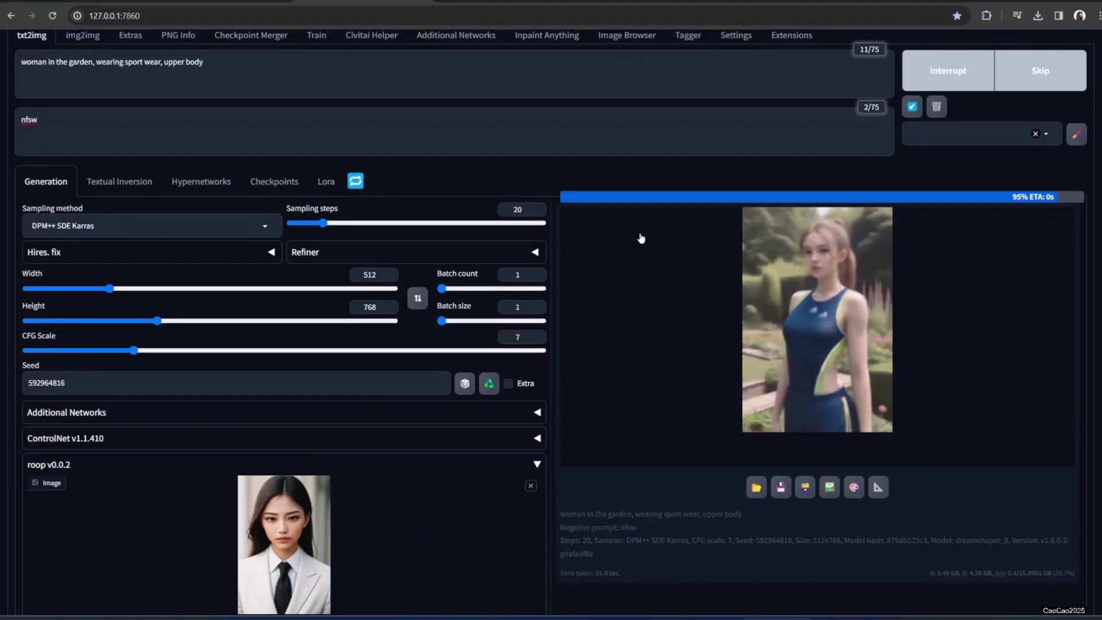
{"action": "left_click", "coordinate": [766, 313]}
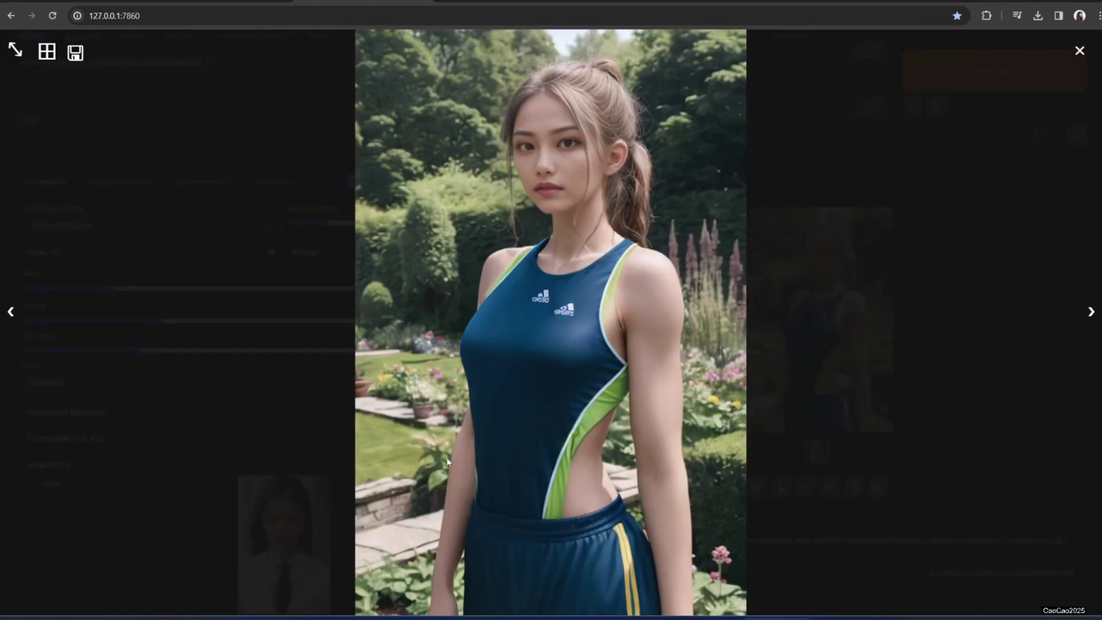
{"action": "left_click", "coordinate": [851, 412]}
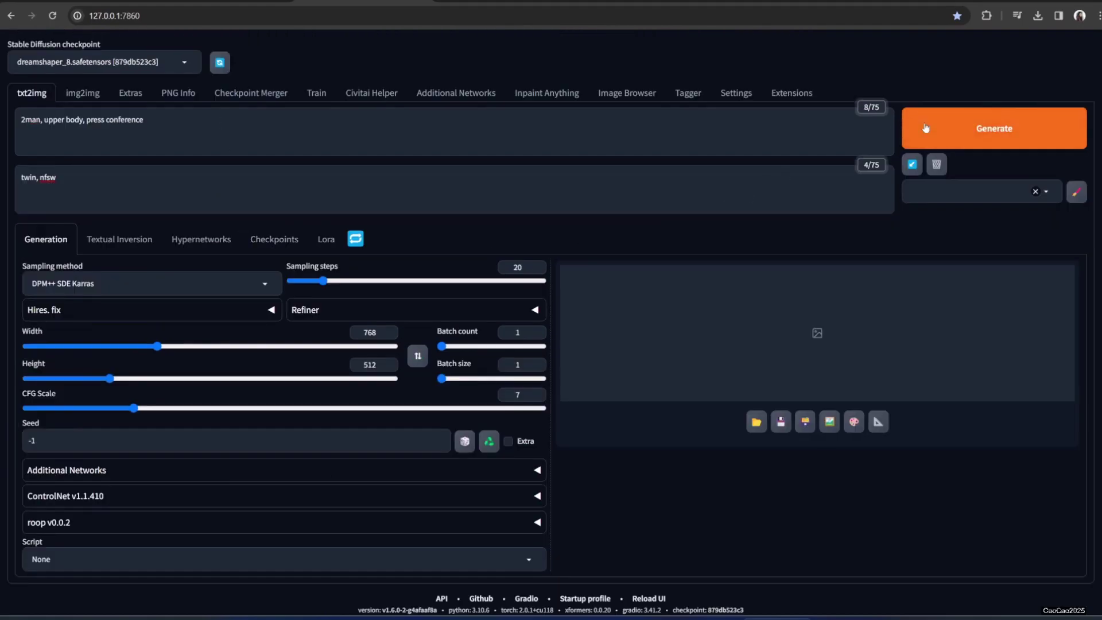
Generate the 768×512 two-men press-conference image and view it enlarged
{"action": "left_click", "coordinate": [936, 129]}
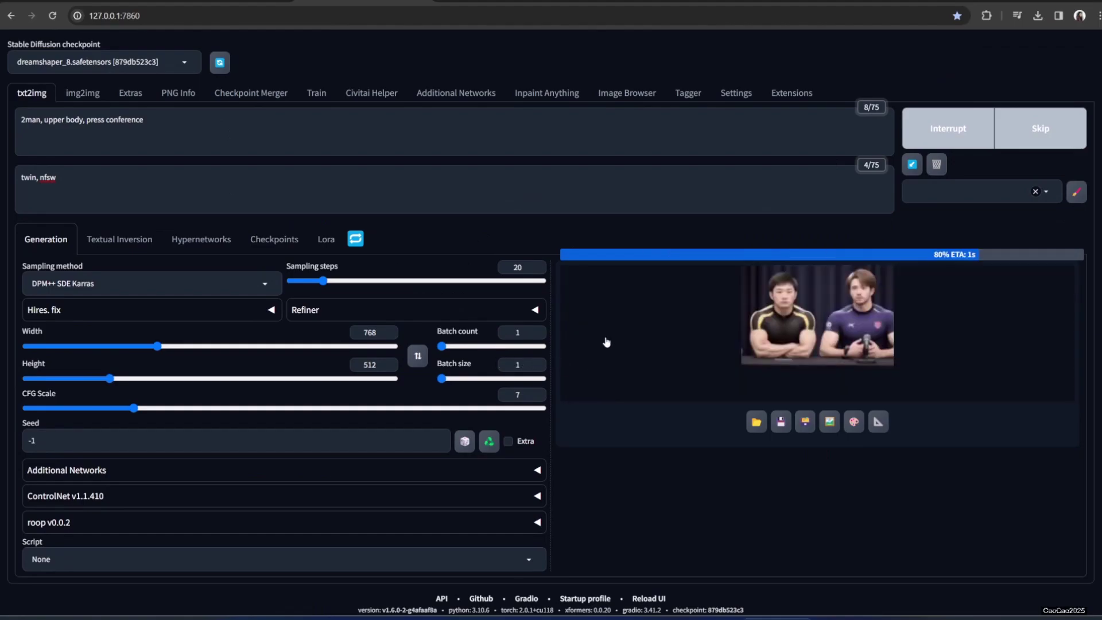
{"action": "left_click", "coordinate": [711, 345]}
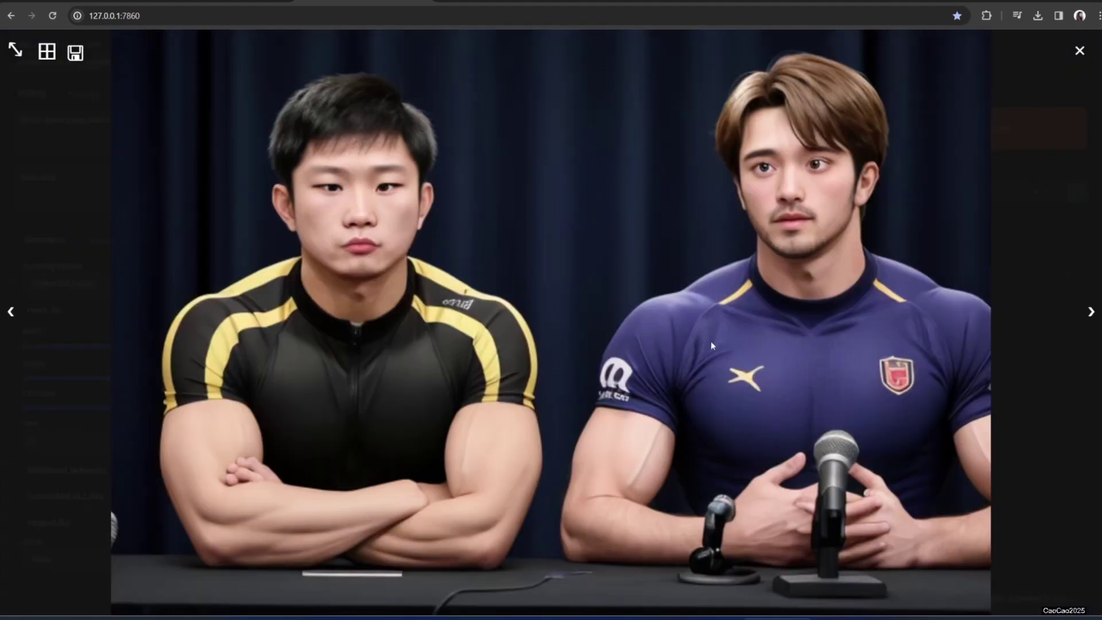
{"action": "left_click", "coordinate": [614, 379]}
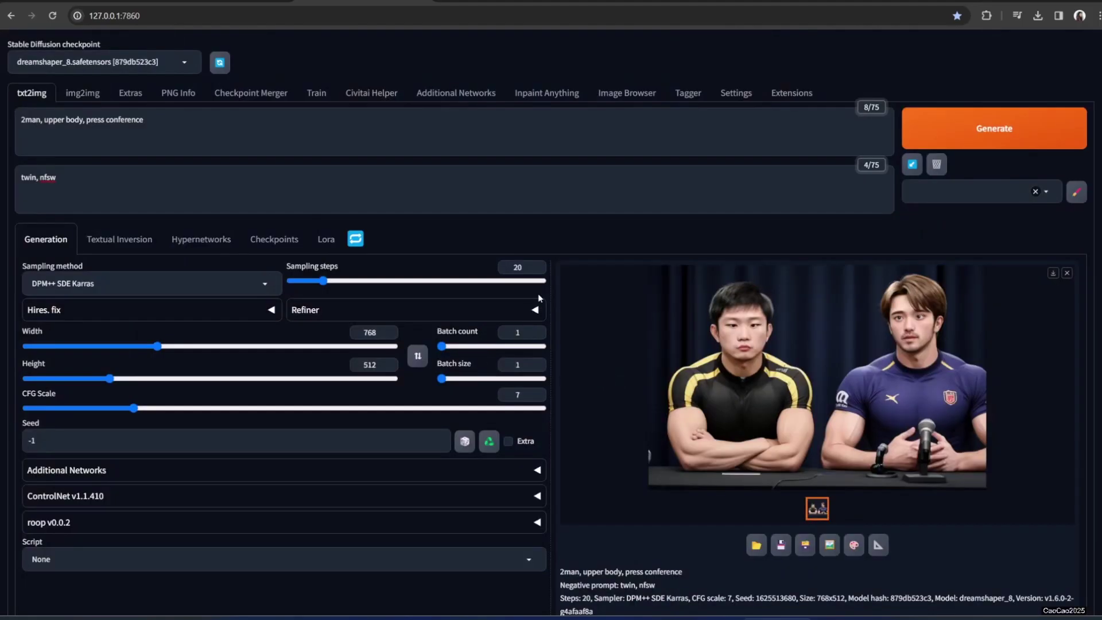
{"action": "left_click", "coordinate": [488, 444]}
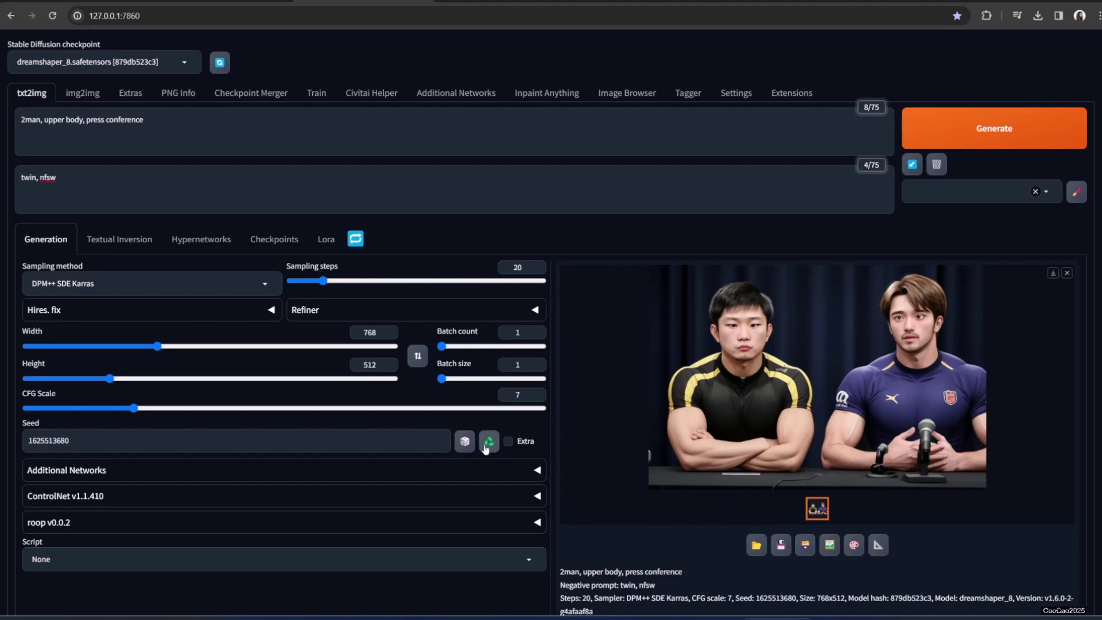
{"action": "left_click", "coordinate": [141, 529]}
{"action": "scroll", "coordinate": [189, 487], "scroll_direction": "down", "scroll_amount": 3}
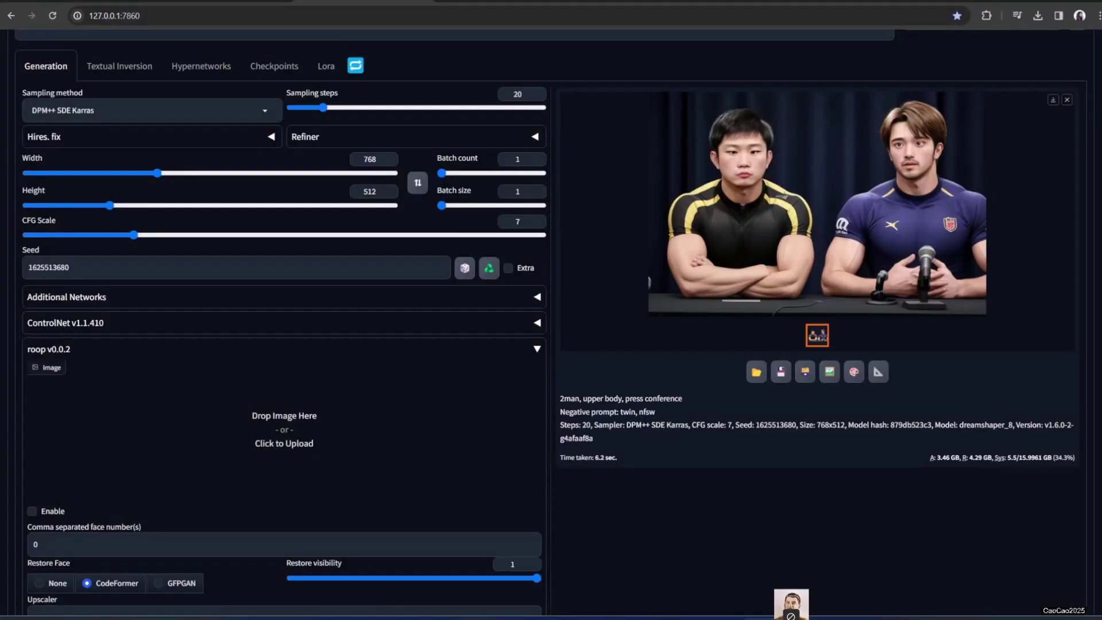
Load a reference face into roop, set face numbers to 0,1 and regenerate
{"action": "left_click_drag", "start_coordinate": [791, 617], "coordinate": [309, 441]}
{"action": "left_click", "coordinate": [52, 544]}
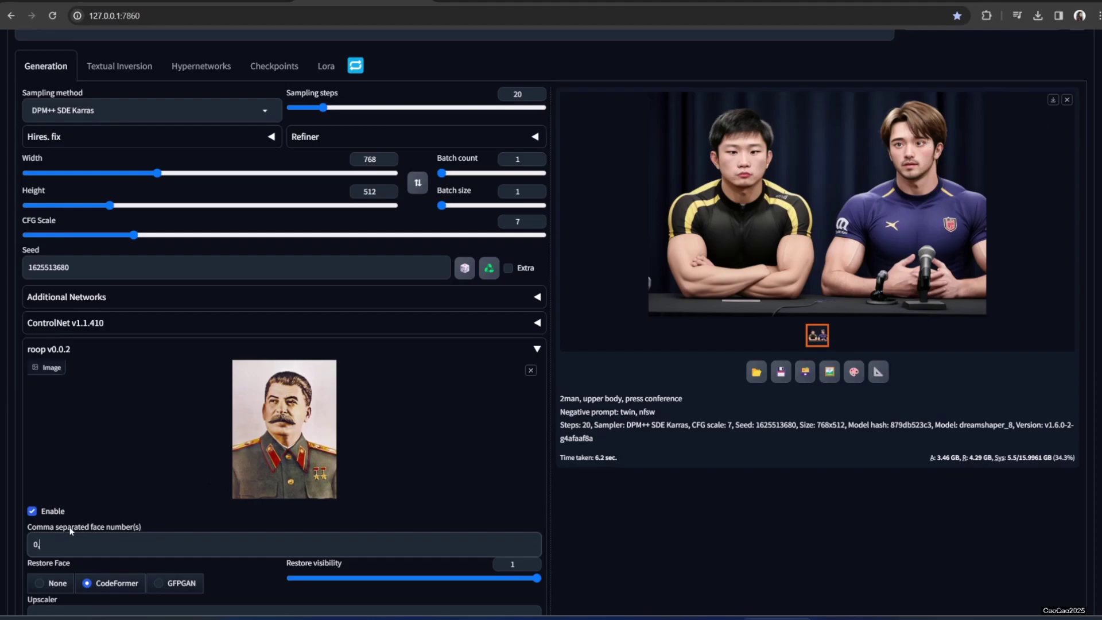
{"action": "type", "text": "1"}
{"action": "scroll", "coordinate": [876, 415], "scroll_direction": "up", "scroll_amount": 3}
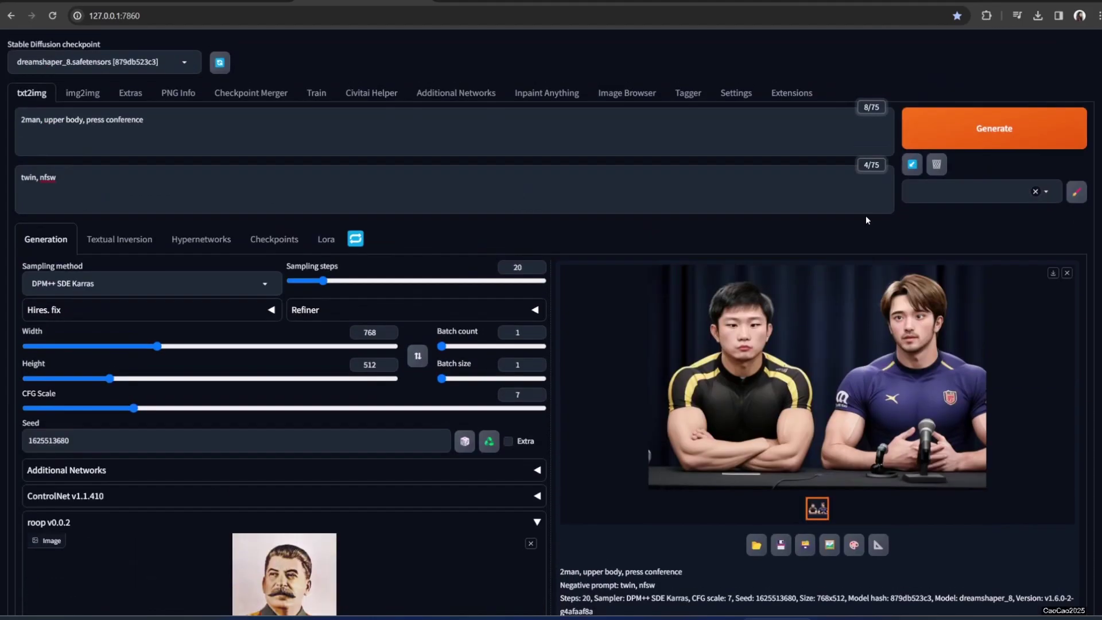
{"action": "scroll", "coordinate": [415, 264], "scroll_direction": "down", "scroll_amount": 3}
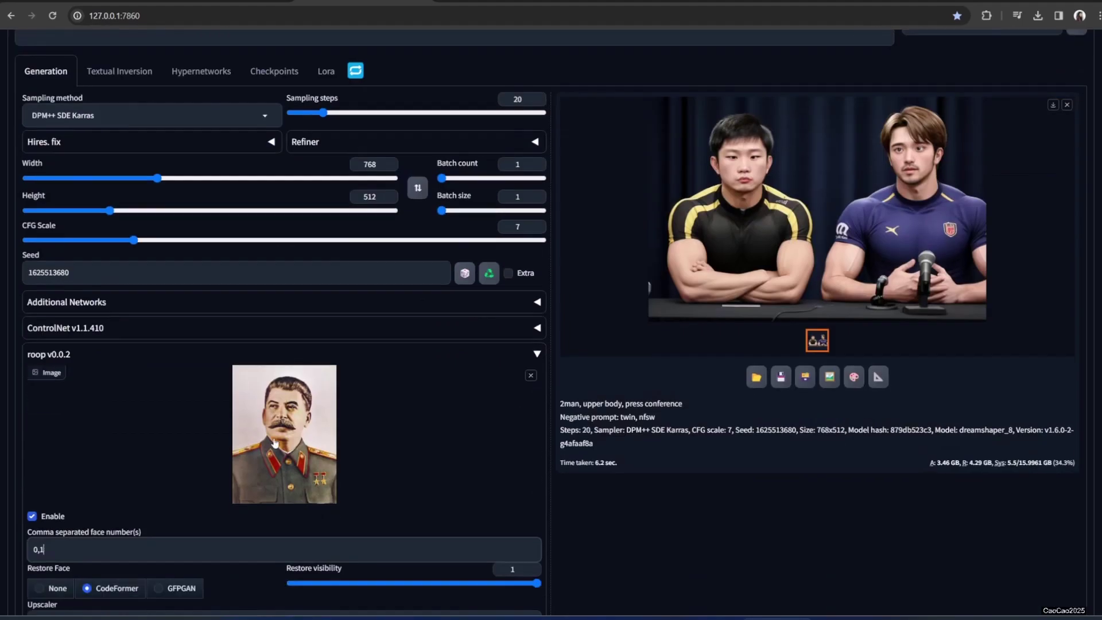
{"action": "scroll", "coordinate": [366, 277], "scroll_direction": "up", "scroll_amount": 3}
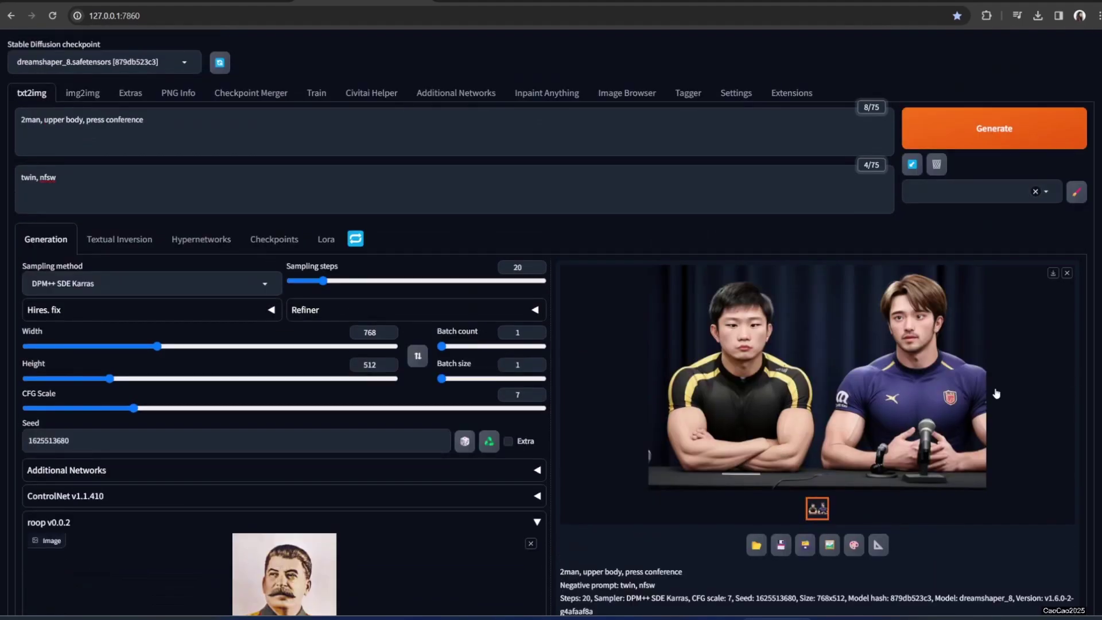
{"action": "left_click", "coordinate": [1002, 129]}
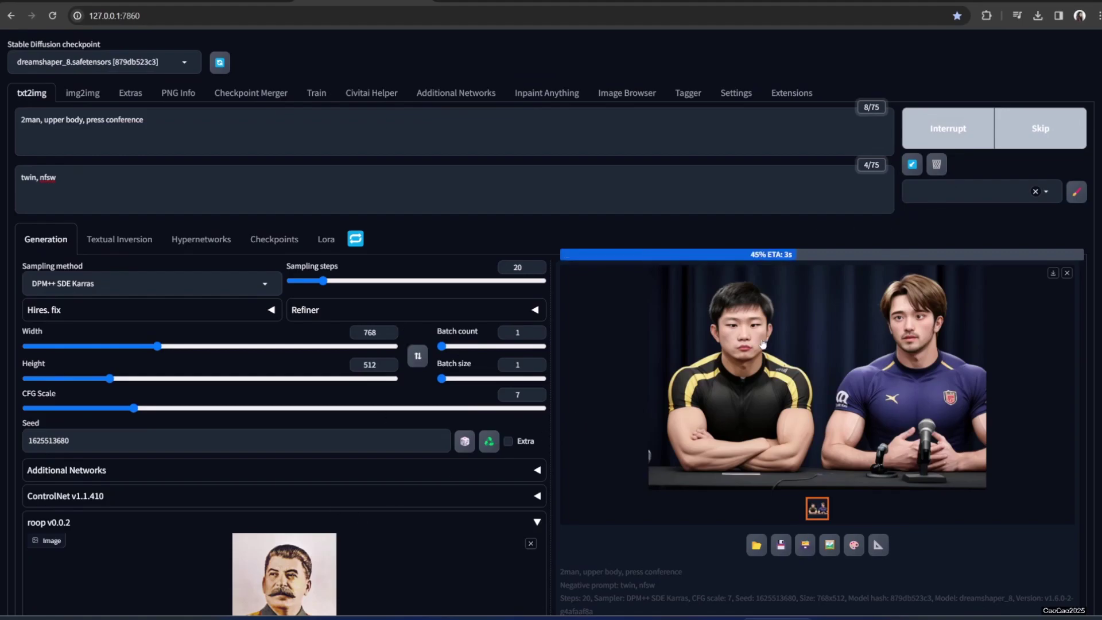
Check the two-face result, then set roop's face number to 0 and regenerate
{"action": "left_click", "coordinate": [773, 376]}
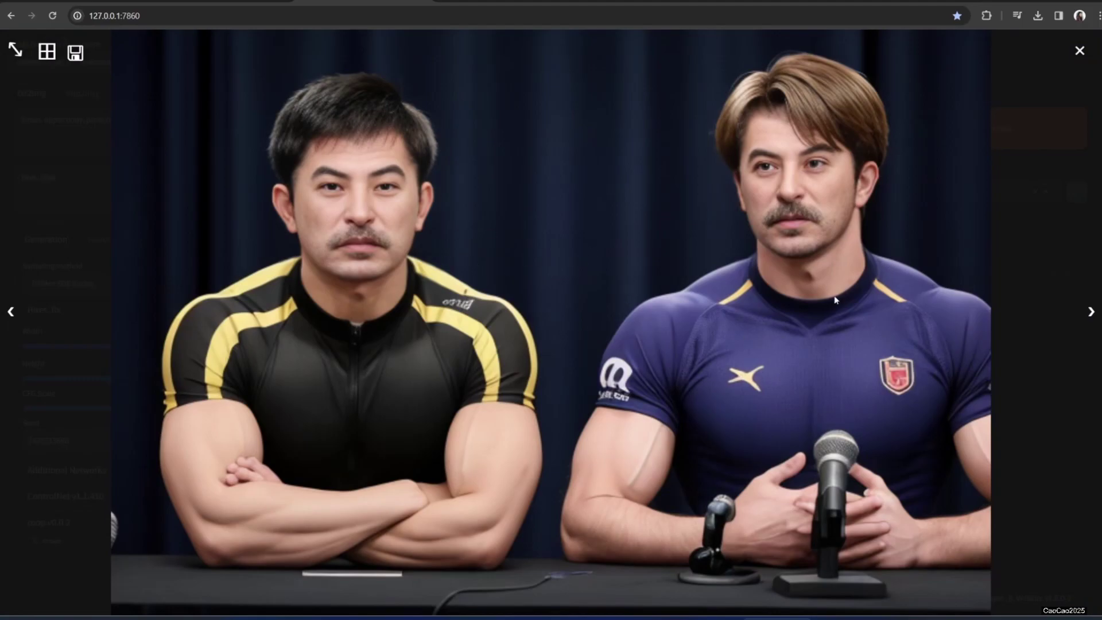
{"action": "left_click", "coordinate": [1018, 429]}
{"action": "scroll", "coordinate": [513, 401], "scroll_direction": "down", "scroll_amount": 2}
{"action": "scroll", "coordinate": [425, 403], "scroll_direction": "down", "scroll_amount": 3}
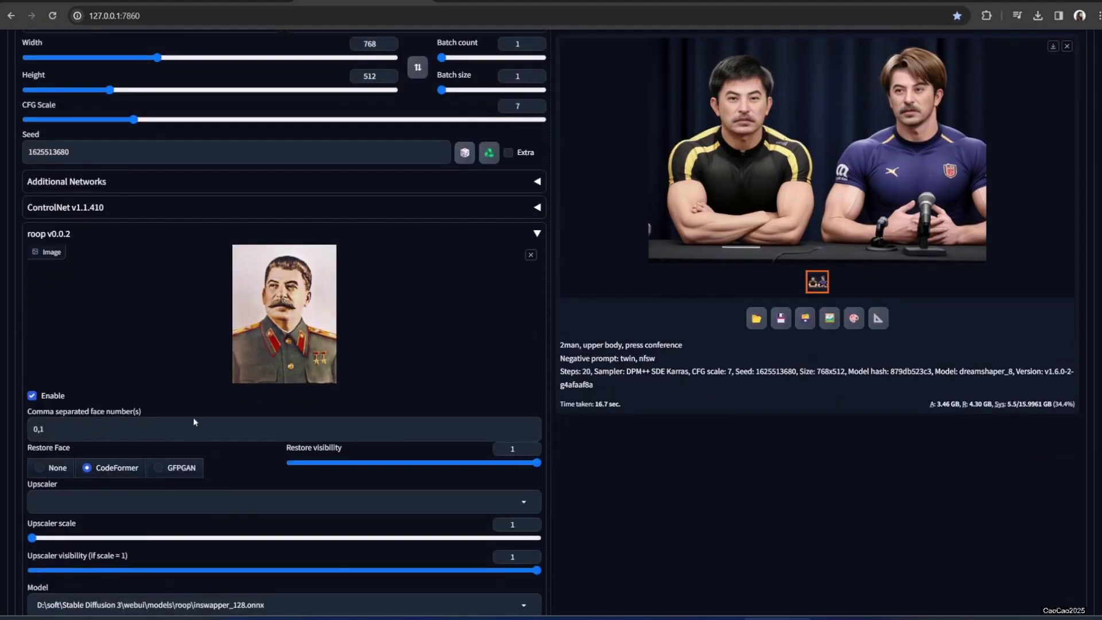
{"action": "left_click", "coordinate": [39, 430]}
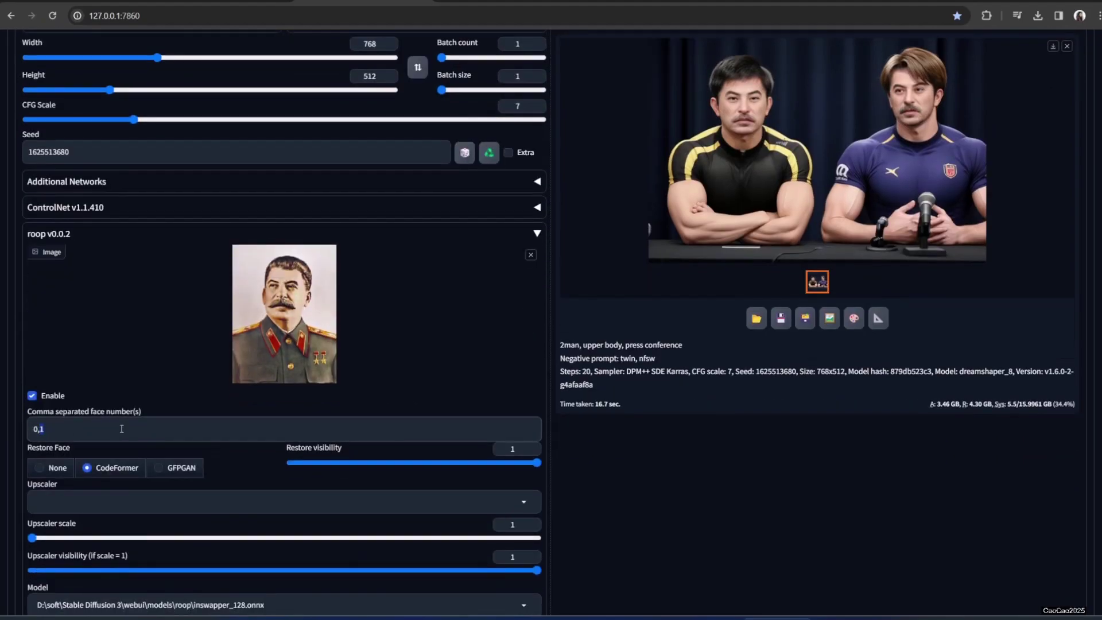
{"action": "scroll", "coordinate": [1005, 345], "scroll_direction": "up", "scroll_amount": 5}
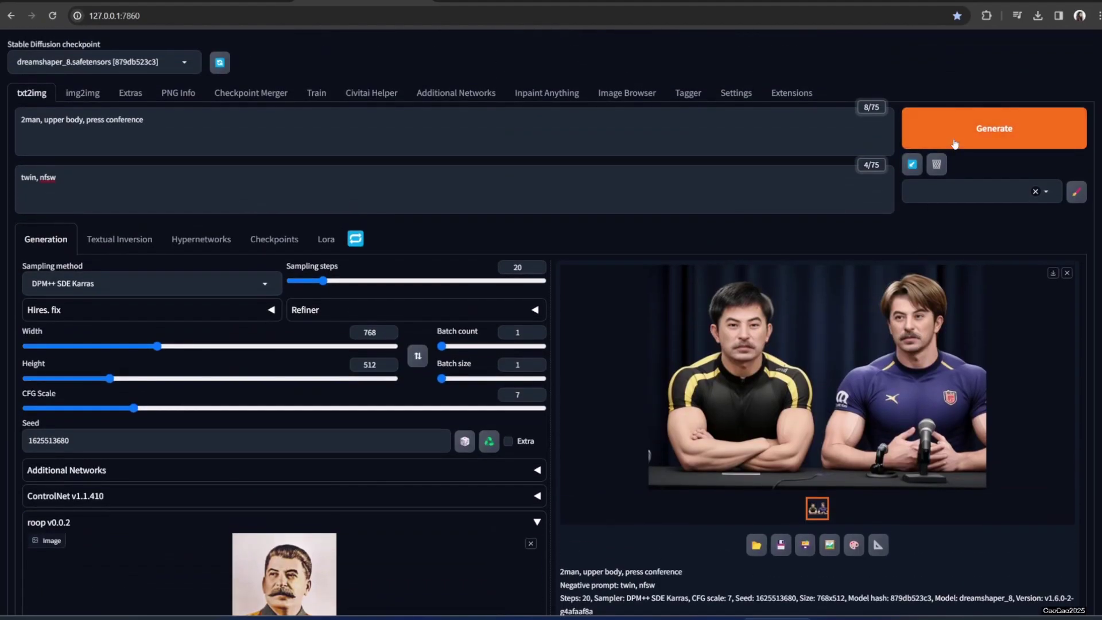
{"action": "scroll", "coordinate": [75, 480], "scroll_direction": "down", "scroll_amount": 7}
{"action": "scroll", "coordinate": [907, 401], "scroll_direction": "up", "scroll_amount": 7}
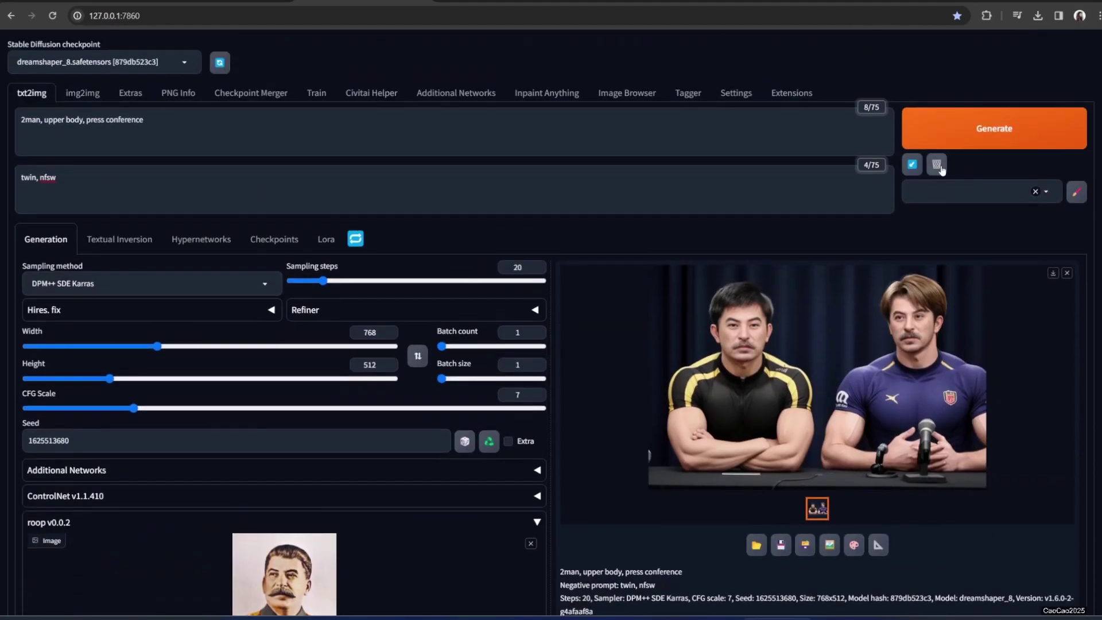
{"action": "left_click", "coordinate": [957, 143]}
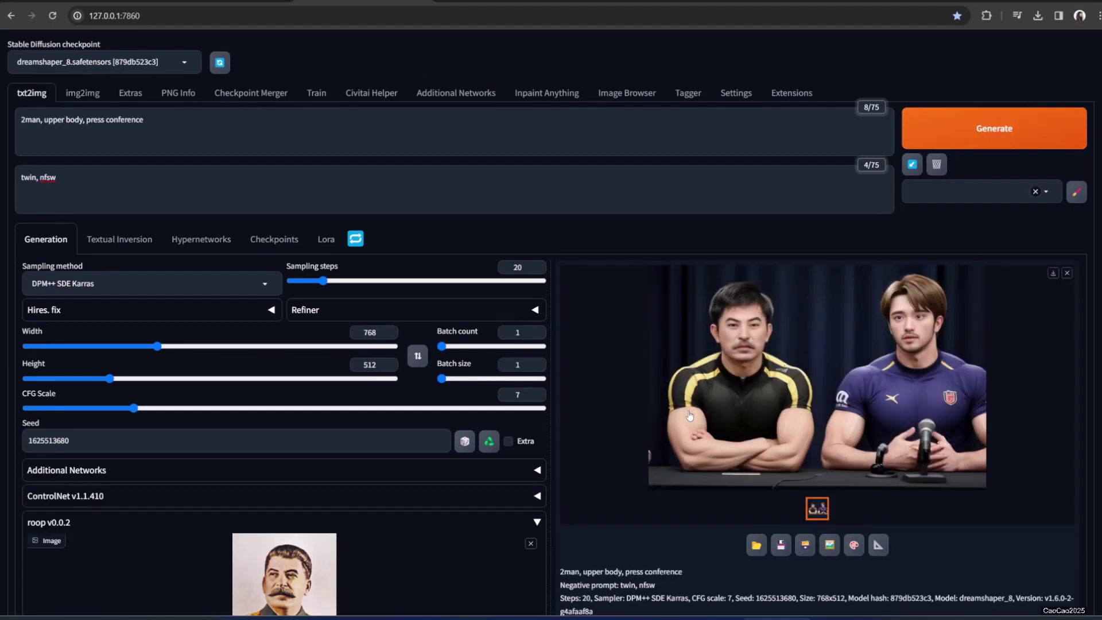
{"action": "scroll", "coordinate": [689, 415], "scroll_direction": "down", "scroll_amount": 4}
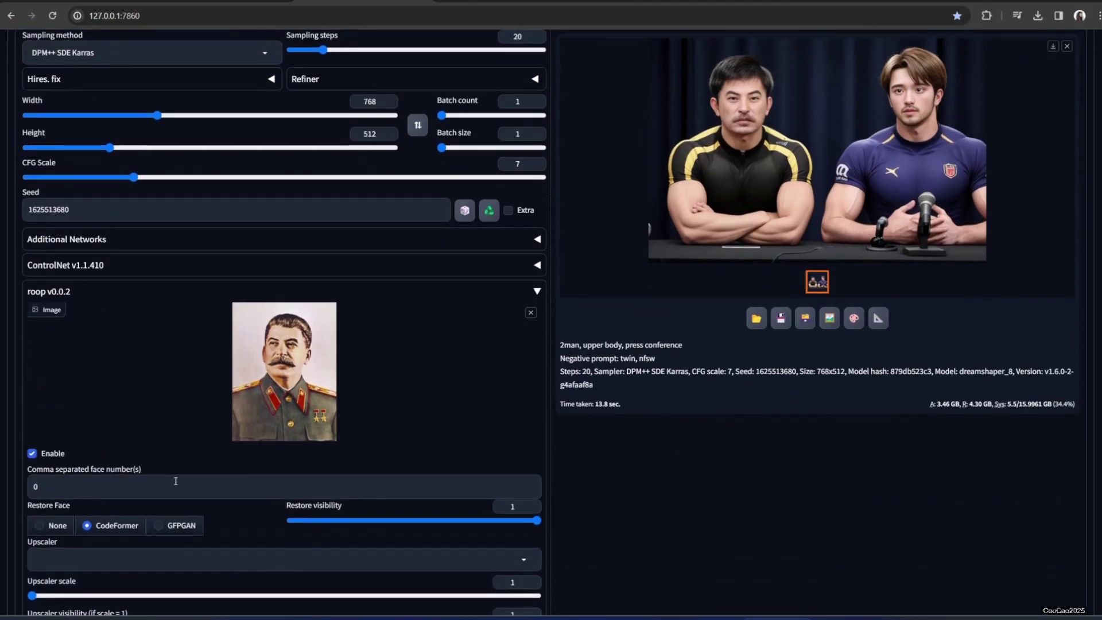
Set roop's face number to 1, regenerate, and inspect the right man's swapped face enlarged
{"action": "left_click", "coordinate": [117, 491]}
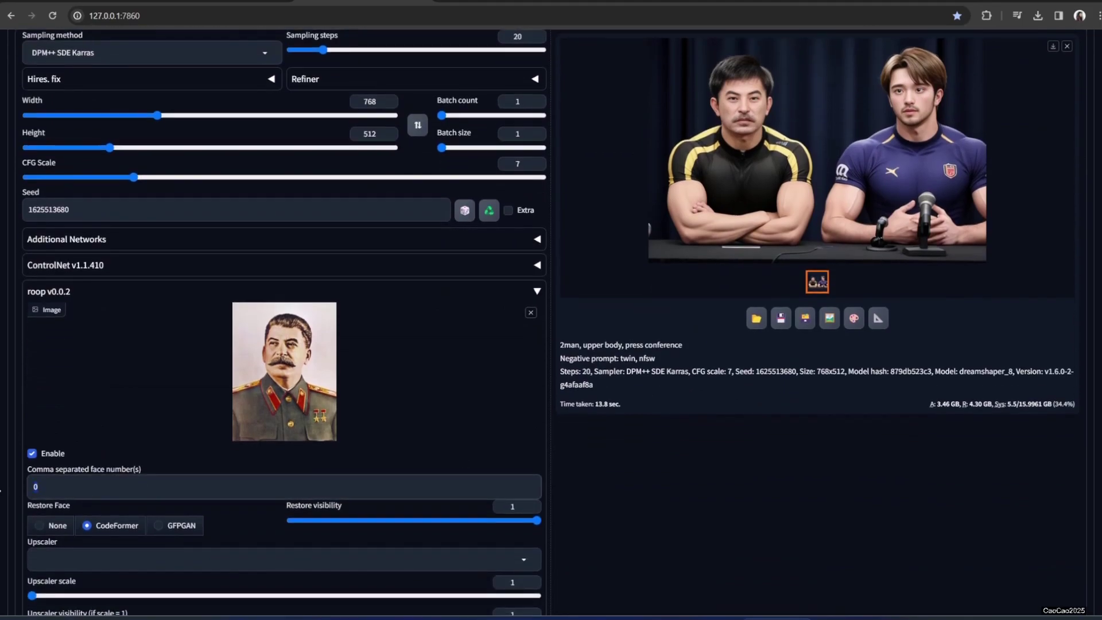
{"action": "scroll", "coordinate": [680, 333], "scroll_direction": "up", "scroll_amount": 3}
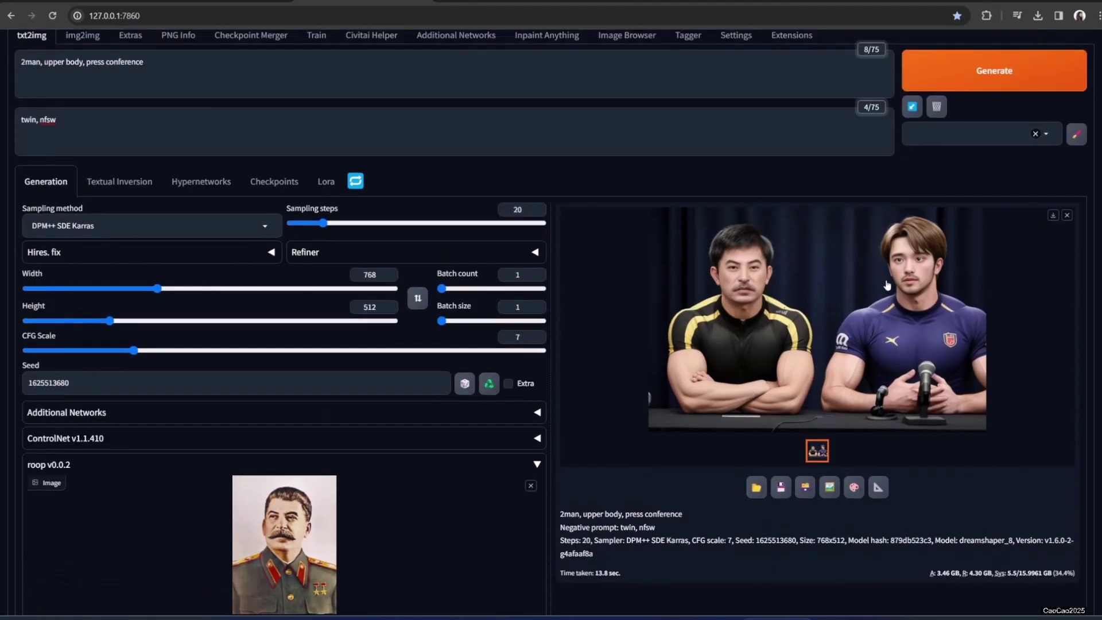
{"action": "scroll", "coordinate": [794, 314], "scroll_direction": "down", "scroll_amount": 5}
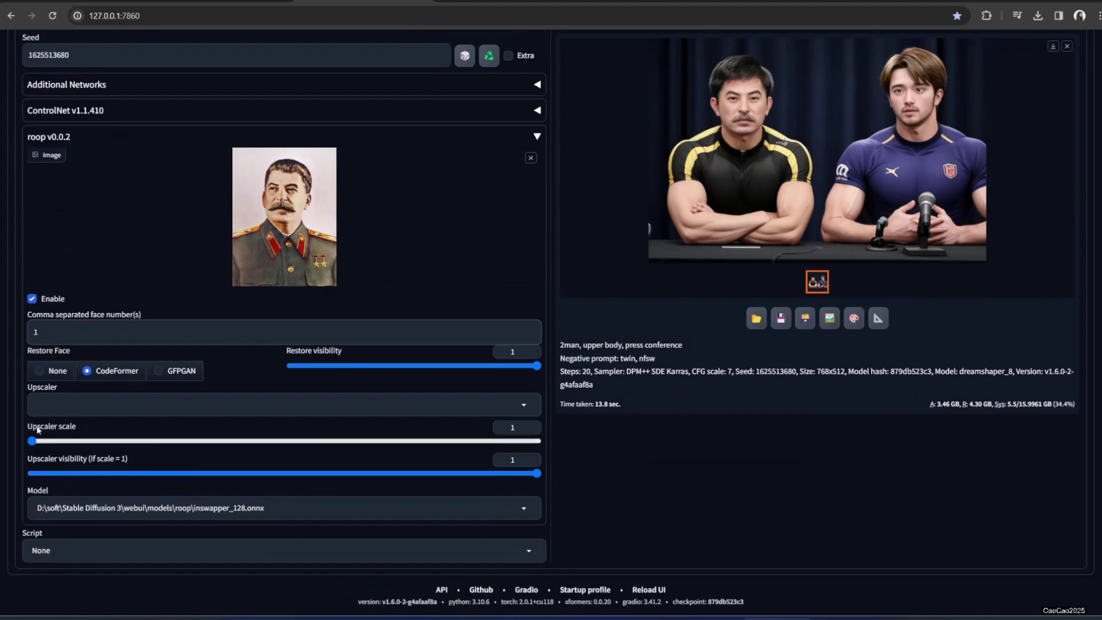
{"action": "scroll", "coordinate": [794, 314], "scroll_direction": "up", "scroll_amount": 3}
{"action": "scroll", "coordinate": [794, 315], "scroll_direction": "up", "scroll_amount": 4}
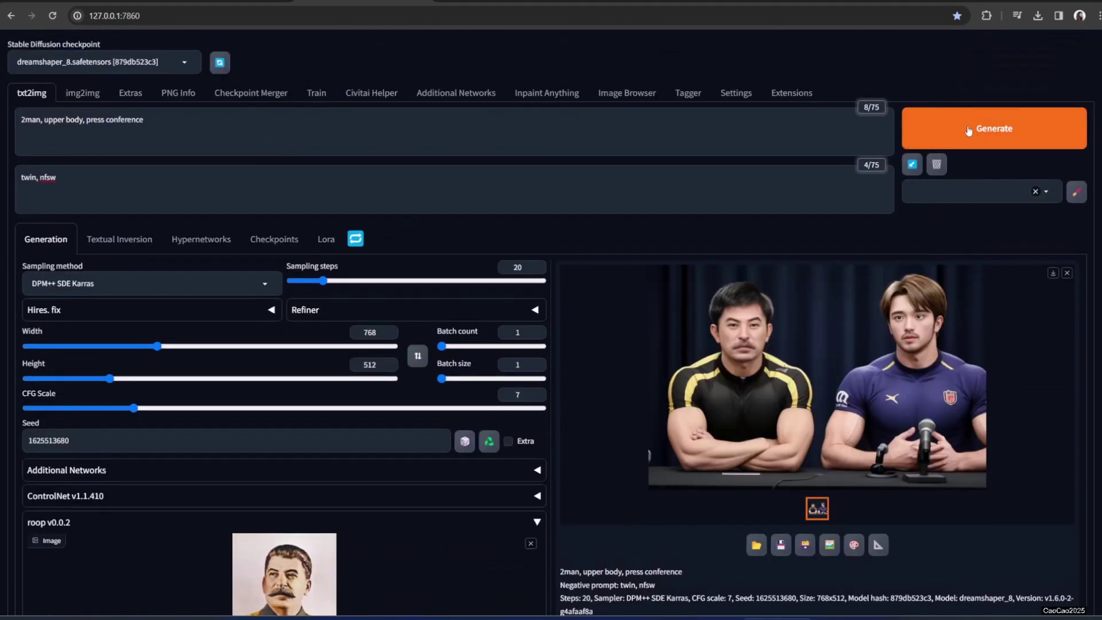
{"action": "left_click", "coordinate": [968, 130]}
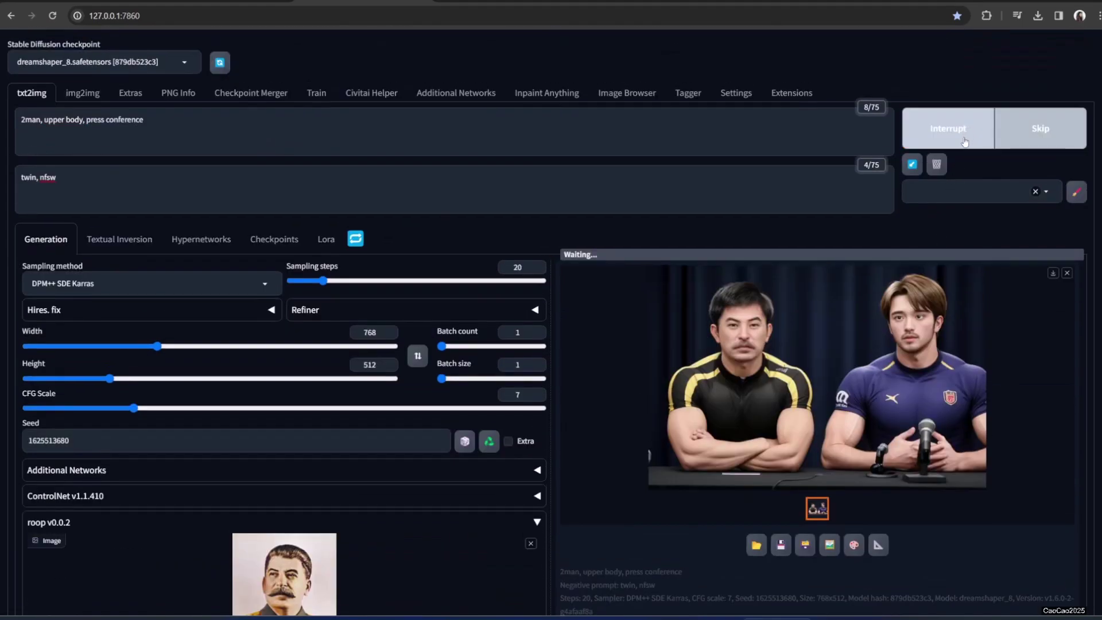
{"action": "scroll", "coordinate": [725, 453], "scroll_direction": "down", "scroll_amount": 2}
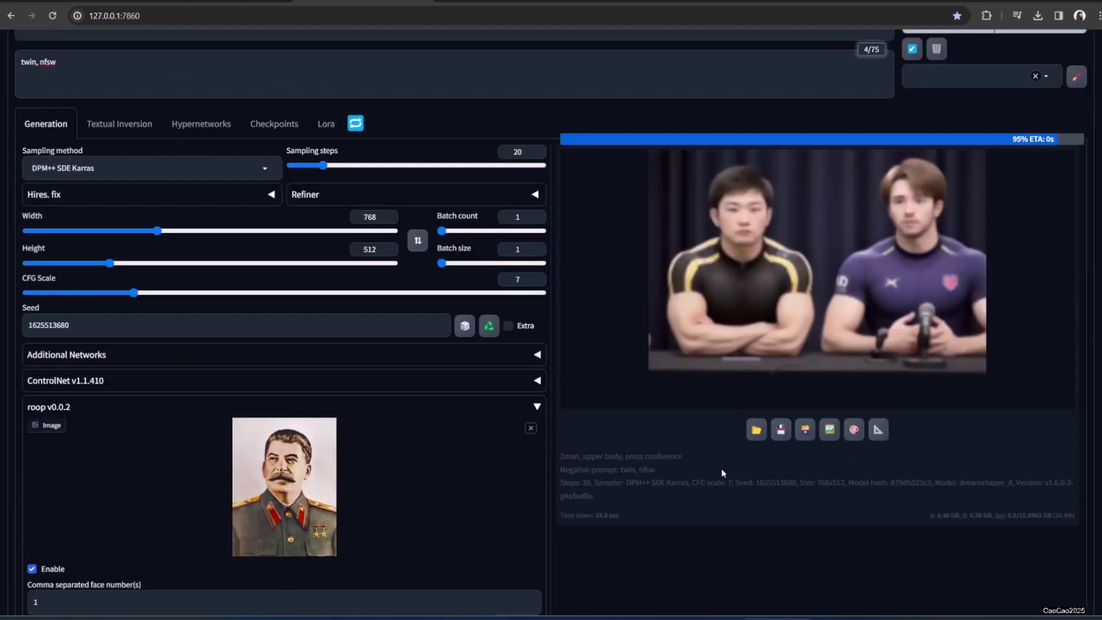
{"action": "left_click", "coordinate": [943, 304]}
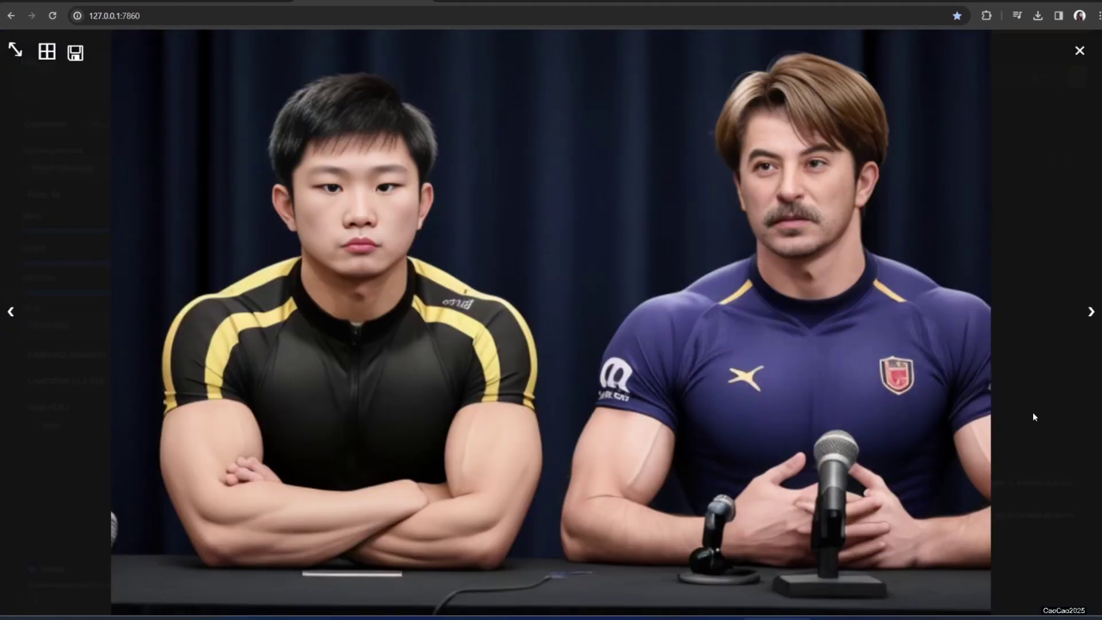
{"action": "left_click", "coordinate": [1043, 445]}
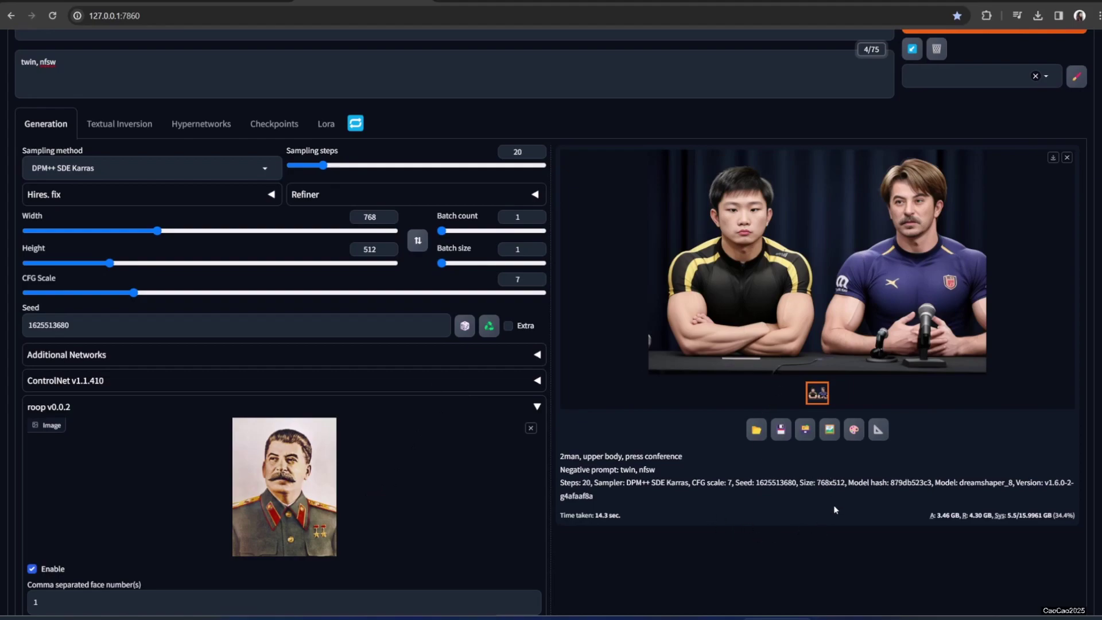
Send the result to inpainting, mask the left man's face and choose DPM++ SDE Karras
{"action": "left_click", "coordinate": [853, 431]}
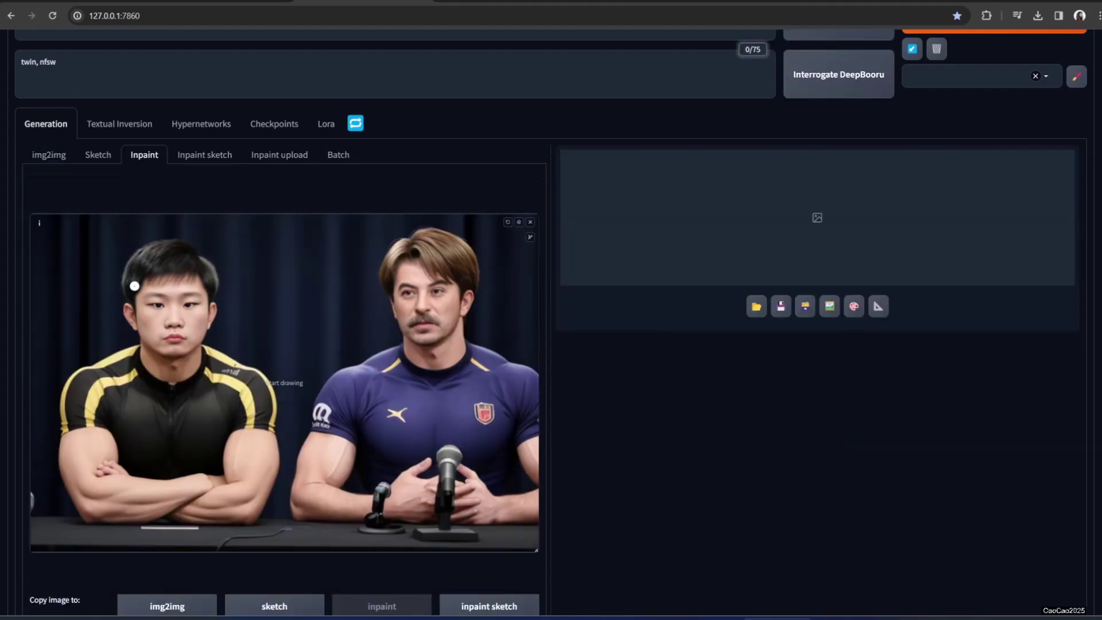
{"action": "left_click_drag", "start_coordinate": [135, 285], "coordinate": [190, 321]}
{"action": "scroll", "coordinate": [197, 368], "scroll_direction": "down", "scroll_amount": 5}
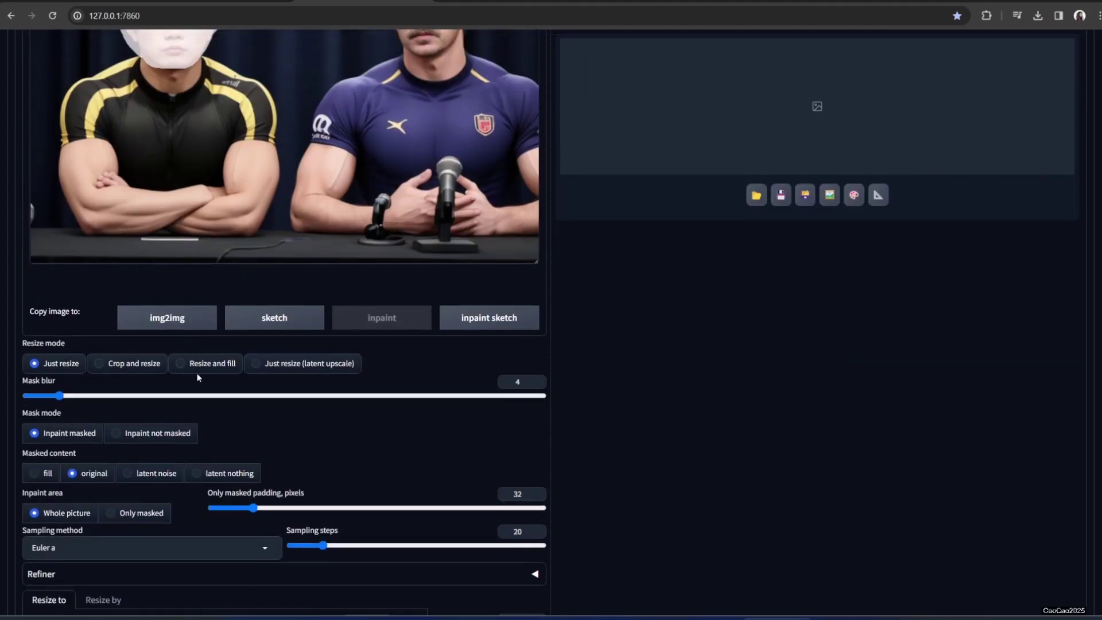
{"action": "scroll", "coordinate": [152, 480], "scroll_direction": "down", "scroll_amount": 2}
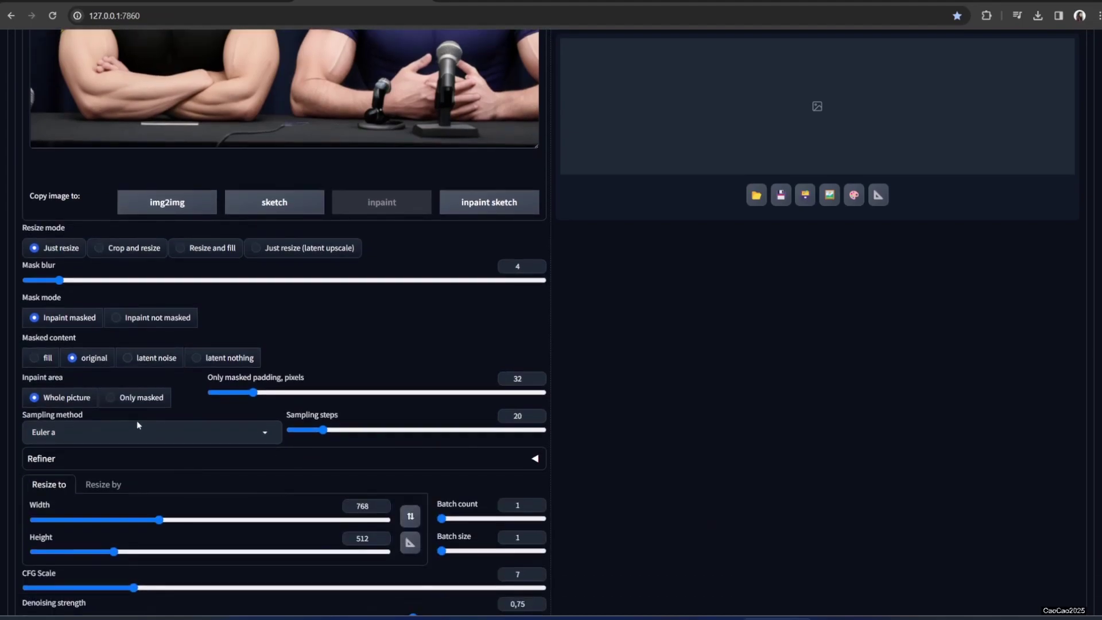
{"action": "left_click", "coordinate": [139, 432]}
{"action": "left_click", "coordinate": [92, 74]}
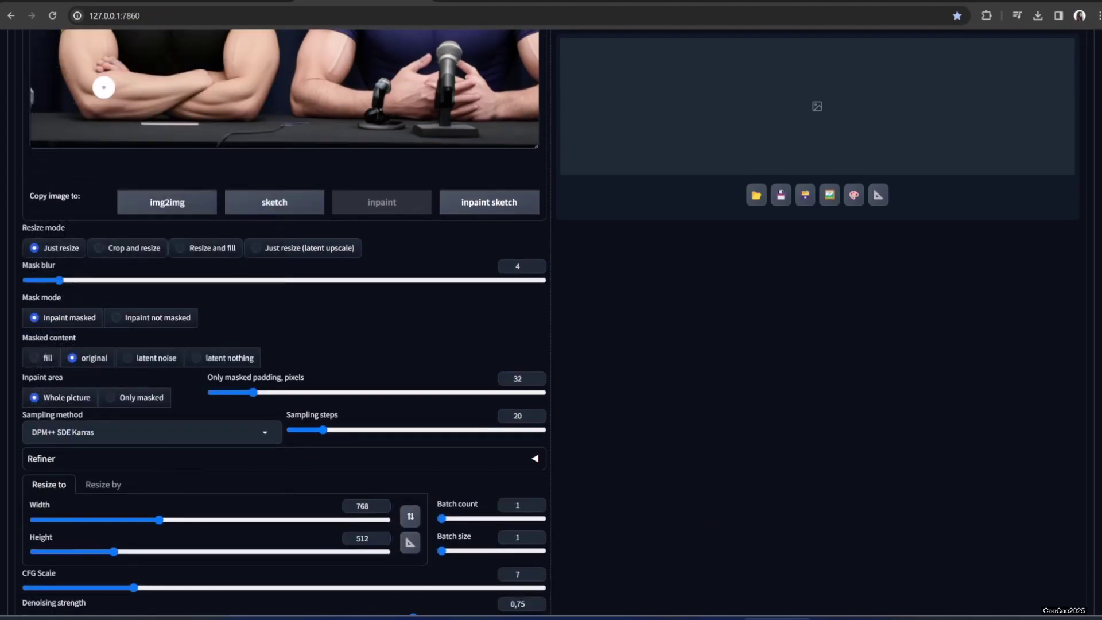
{"action": "scroll", "coordinate": [81, 523], "scroll_direction": "down", "scroll_amount": 4}
Load a new insightface-folder portrait into roop, enable it and generate the inpainted swap
{"action": "left_click", "coordinate": [81, 514]}
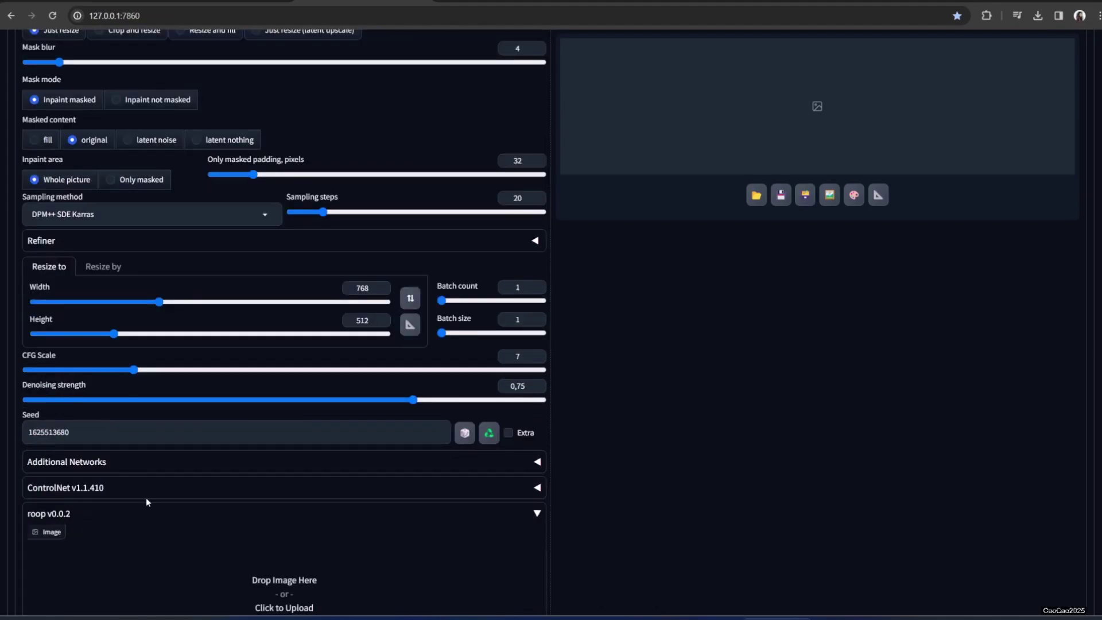
{"action": "scroll", "coordinate": [146, 498], "scroll_direction": "down", "scroll_amount": 4}
{"action": "mouse_move", "coordinate": [310, 615]}
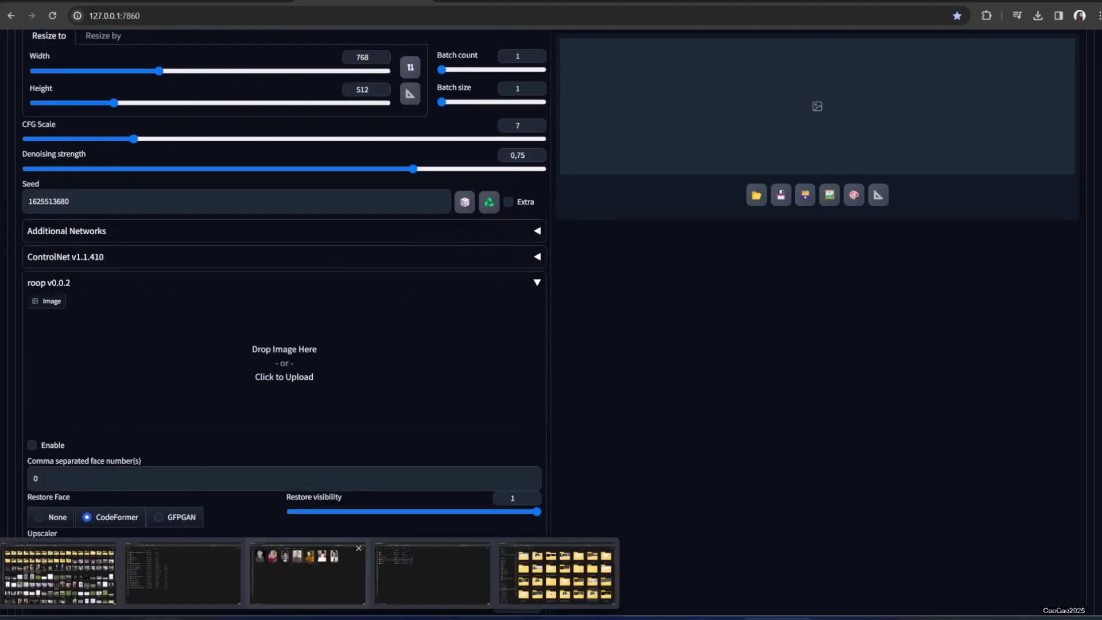
{"action": "left_click", "coordinate": [310, 573]}
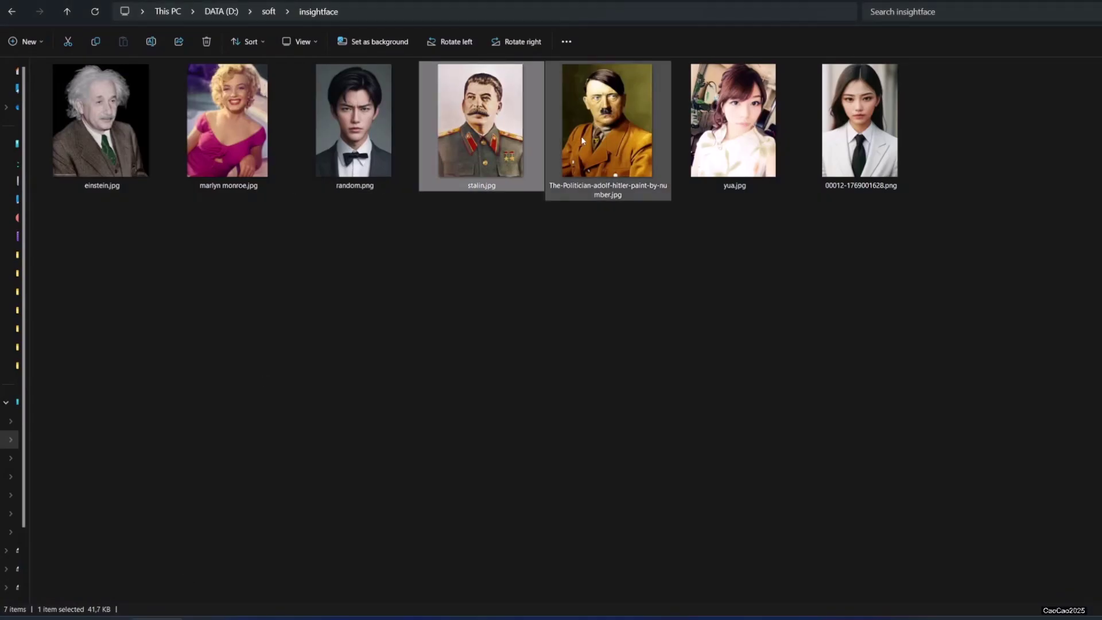
{"action": "left_click_drag", "start_coordinate": [581, 136], "coordinate": [528, 307]}
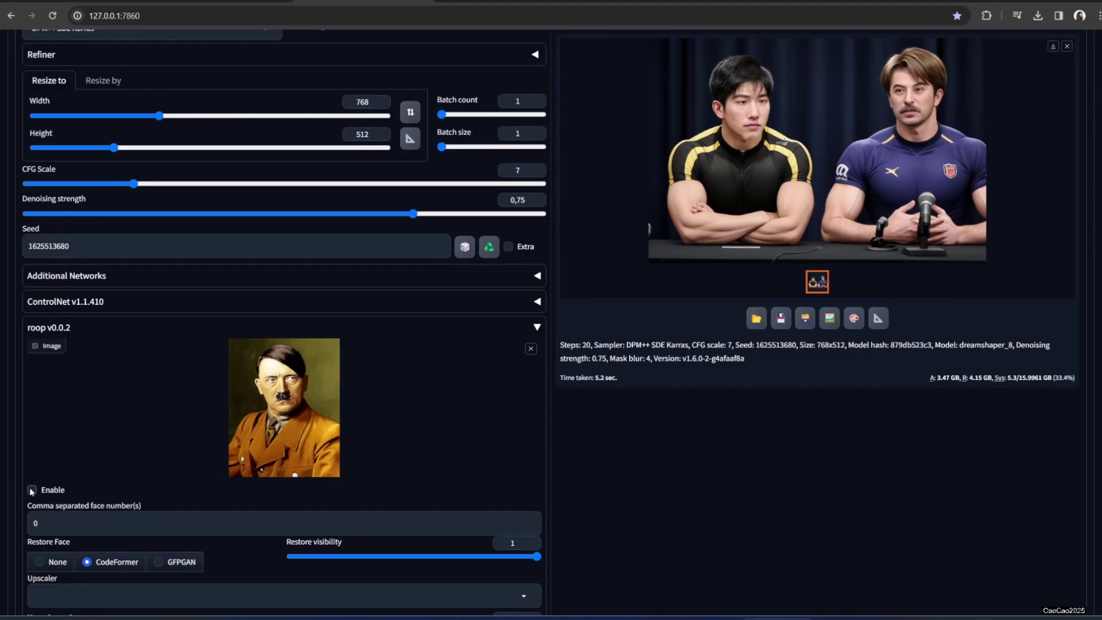
{"action": "left_click", "coordinate": [31, 490]}
{"action": "scroll", "coordinate": [689, 470], "scroll_direction": "up", "scroll_amount": 15}
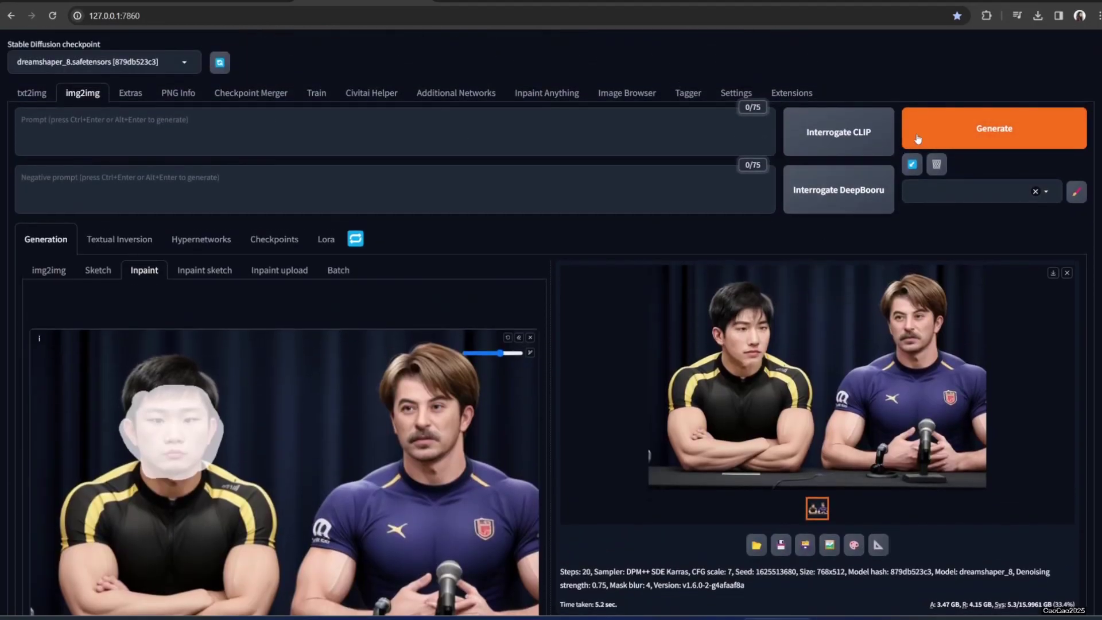
{"action": "left_click", "coordinate": [916, 138]}
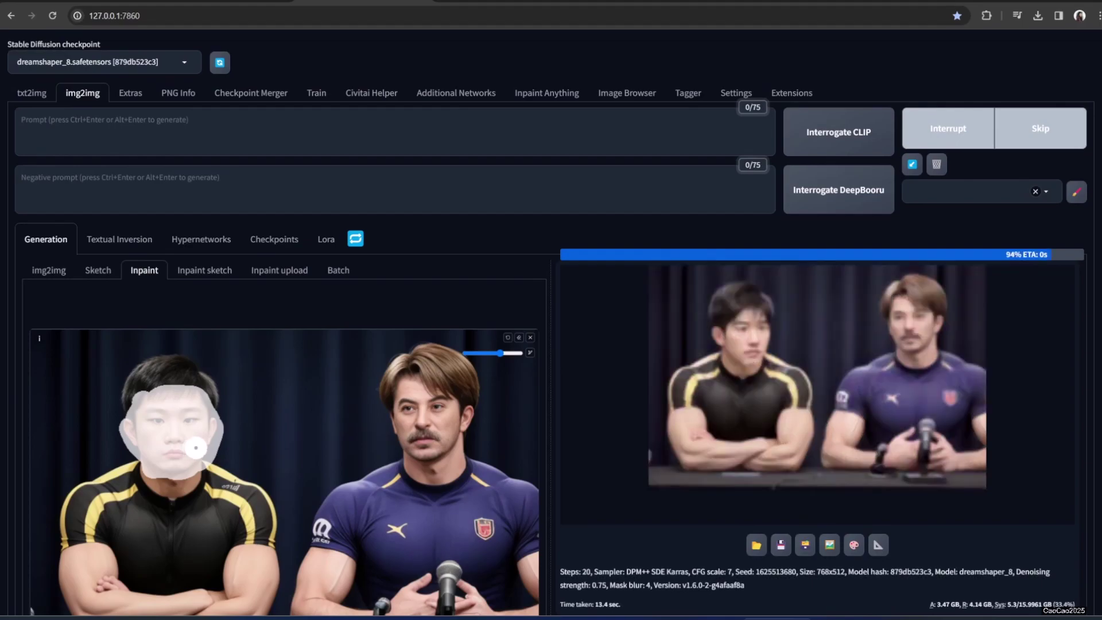
Inspect the inpainted result enlarged, then return to the txt2img page
{"action": "left_click", "coordinate": [743, 393]}
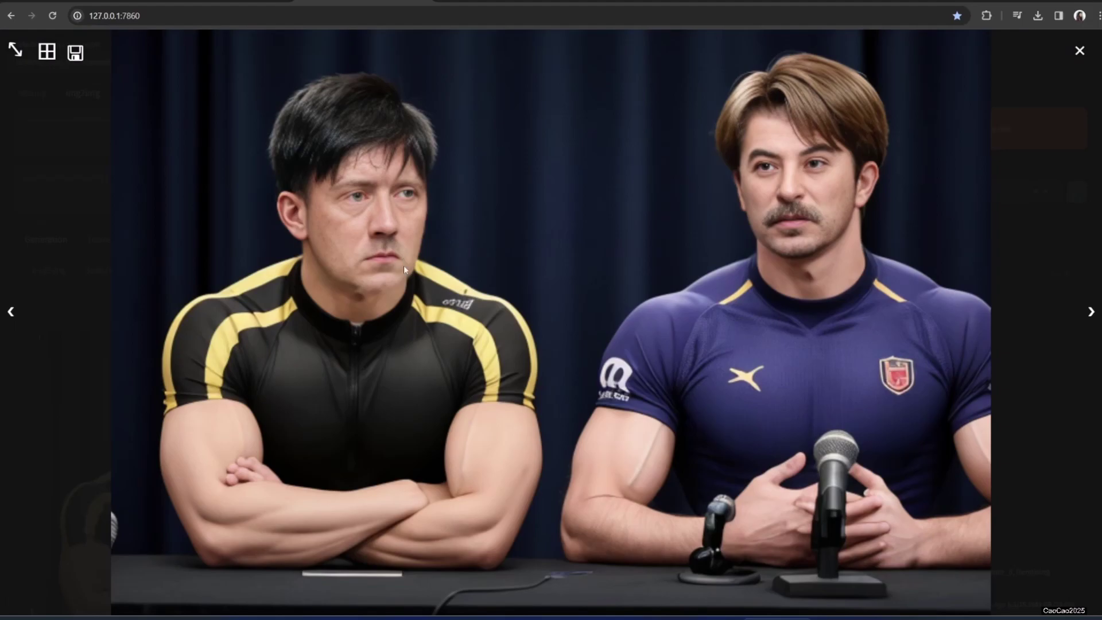
{"action": "left_click", "coordinate": [805, 281]}
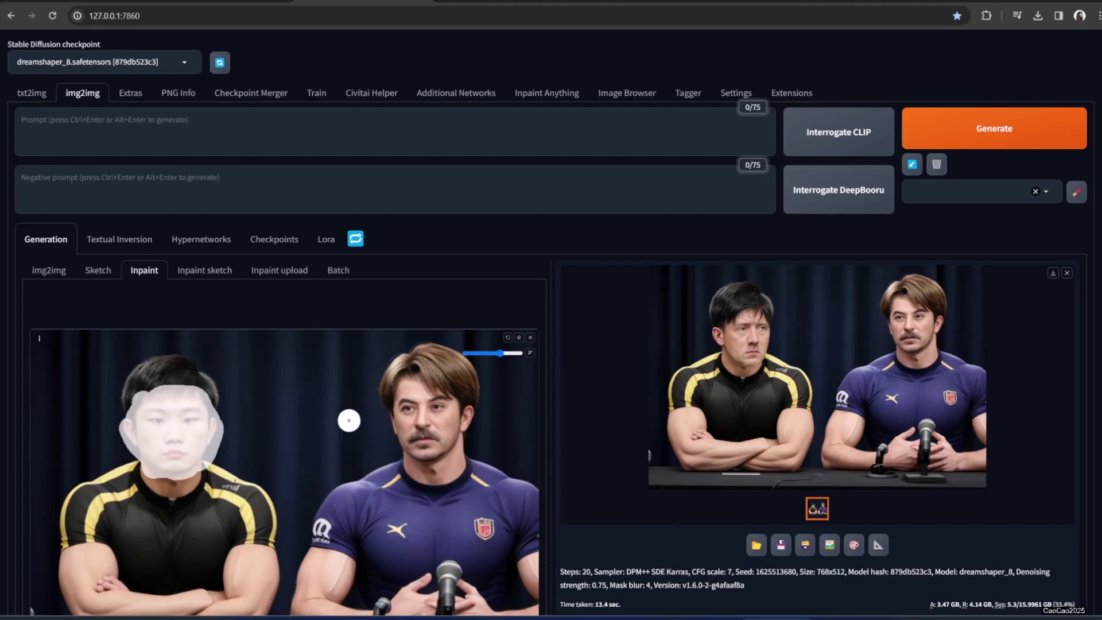
{"action": "left_click", "coordinate": [31, 93]}
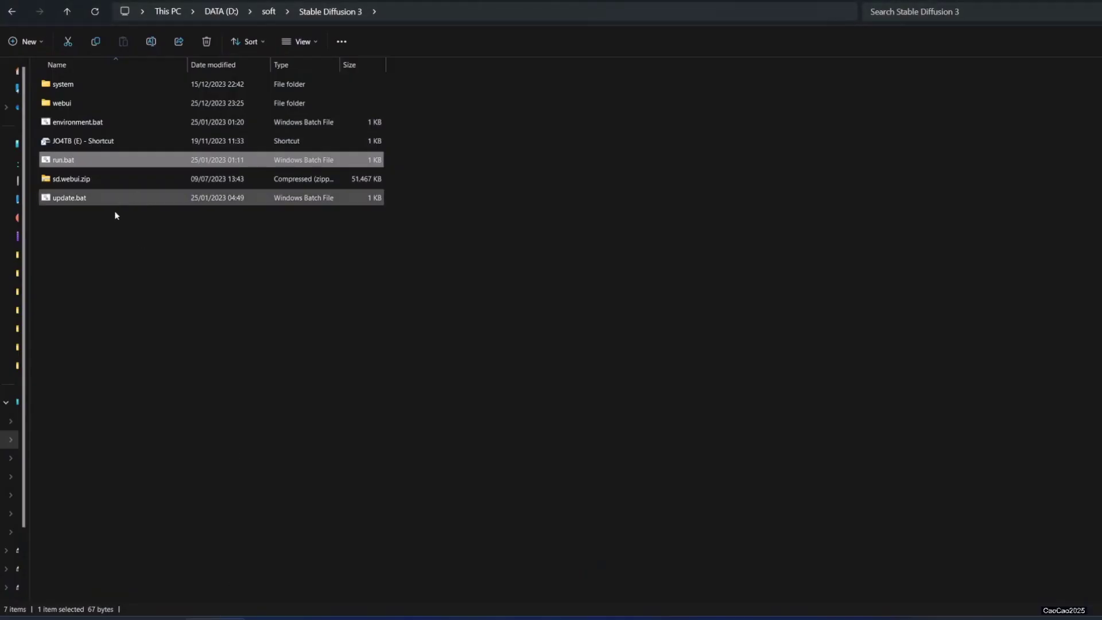
Duplicate webui\extensions\sd-webui-roop as sd-webui-roop2, then return to the browser
{"action": "double_click", "coordinate": [92, 107]}
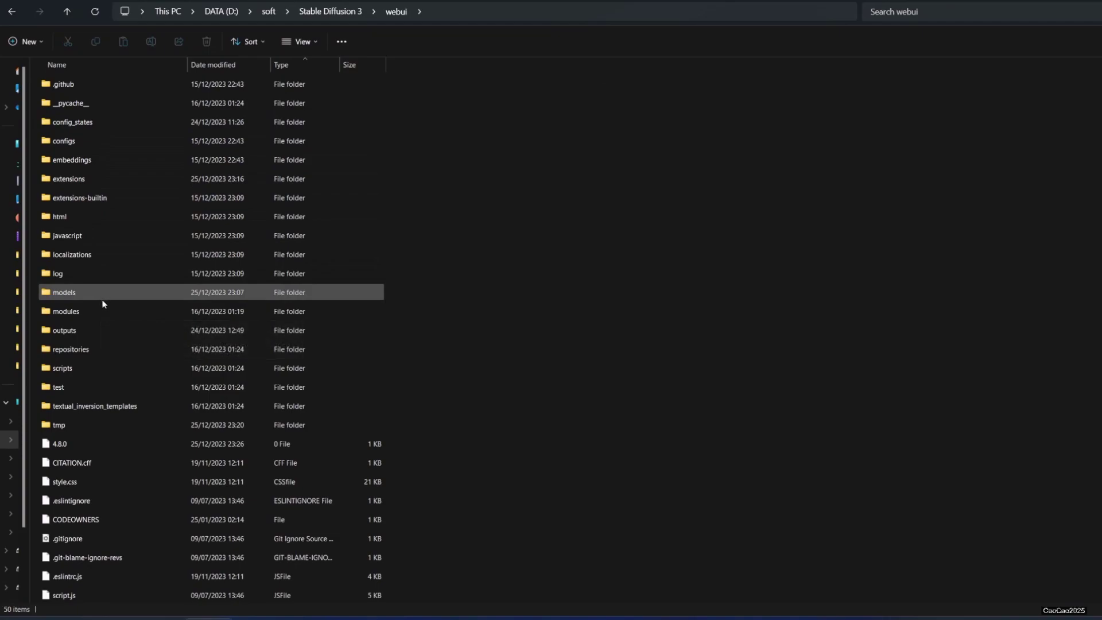
{"action": "double_click", "coordinate": [102, 182]}
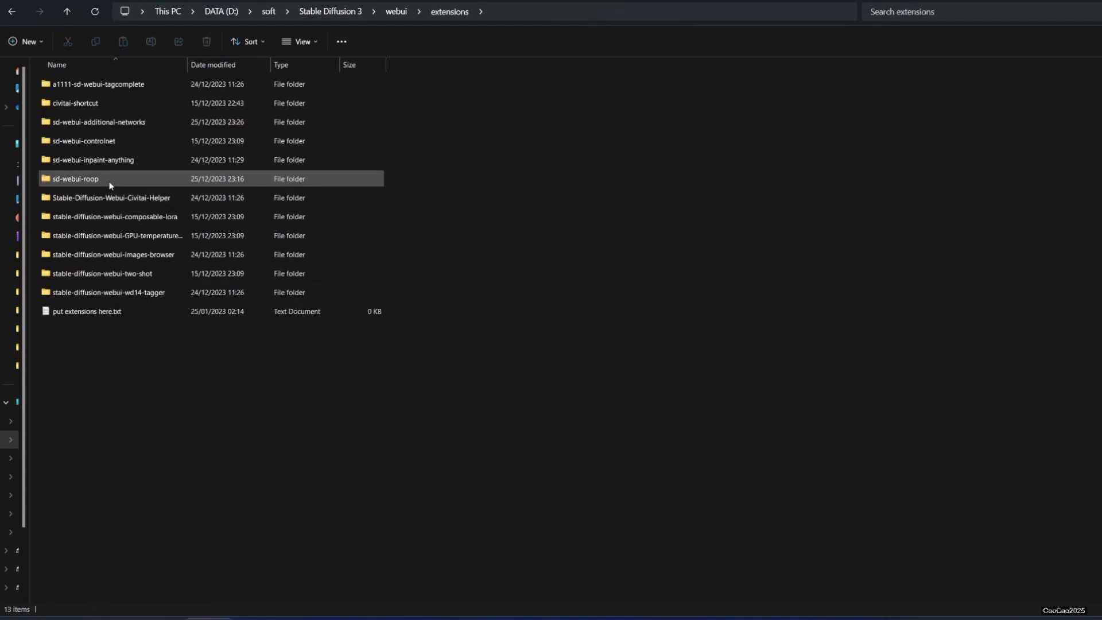
{"action": "left_click", "coordinate": [108, 185]}
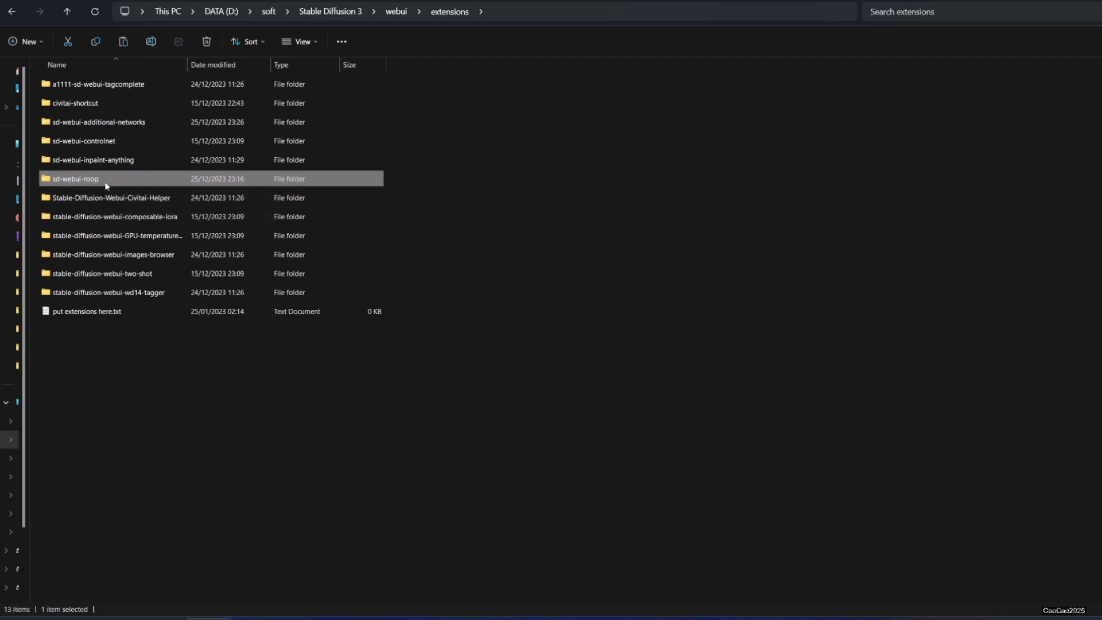
{"action": "key", "text": "ctrl+v"}
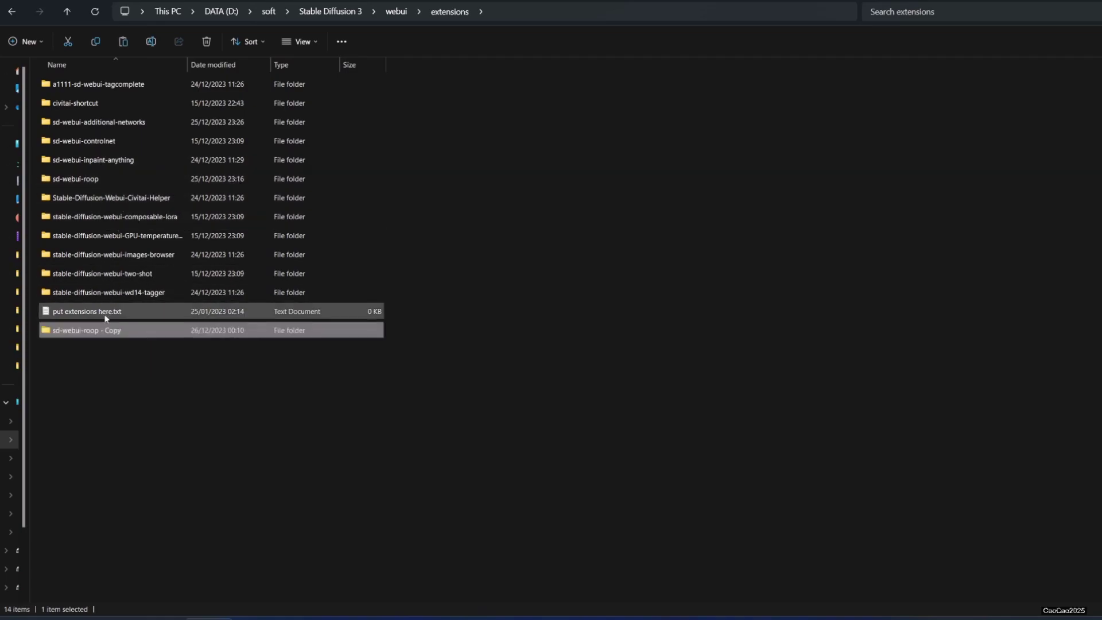
{"action": "left_click", "coordinate": [112, 337]}
{"action": "type", "text": "sd-webui-roop2"}
{"action": "left_click", "coordinate": [202, 385]}
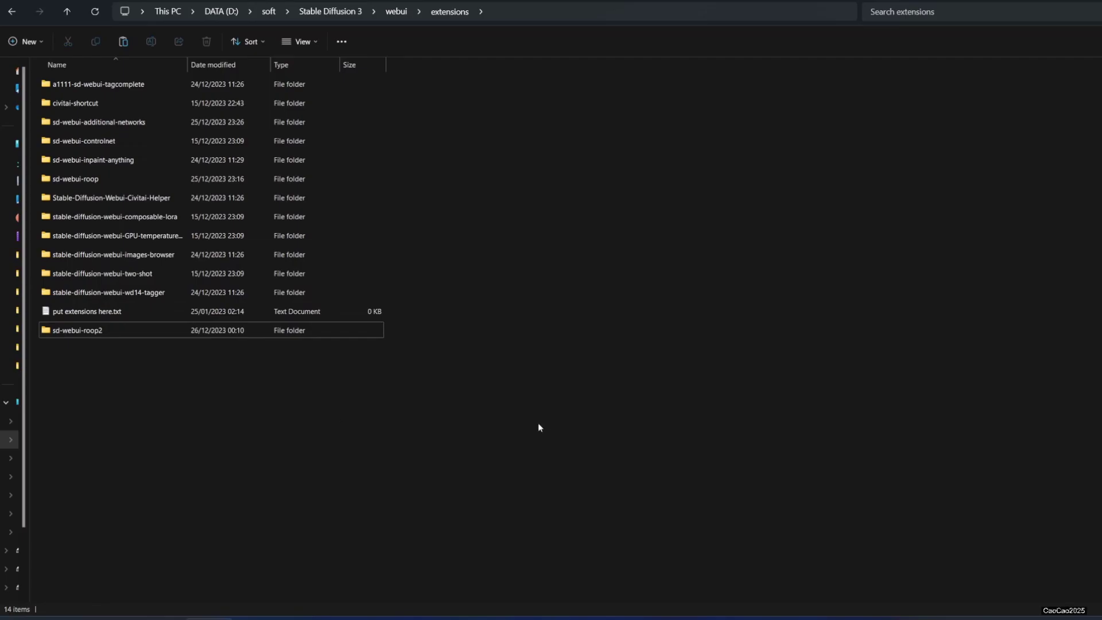
{"action": "key", "text": "alt+Tab"}
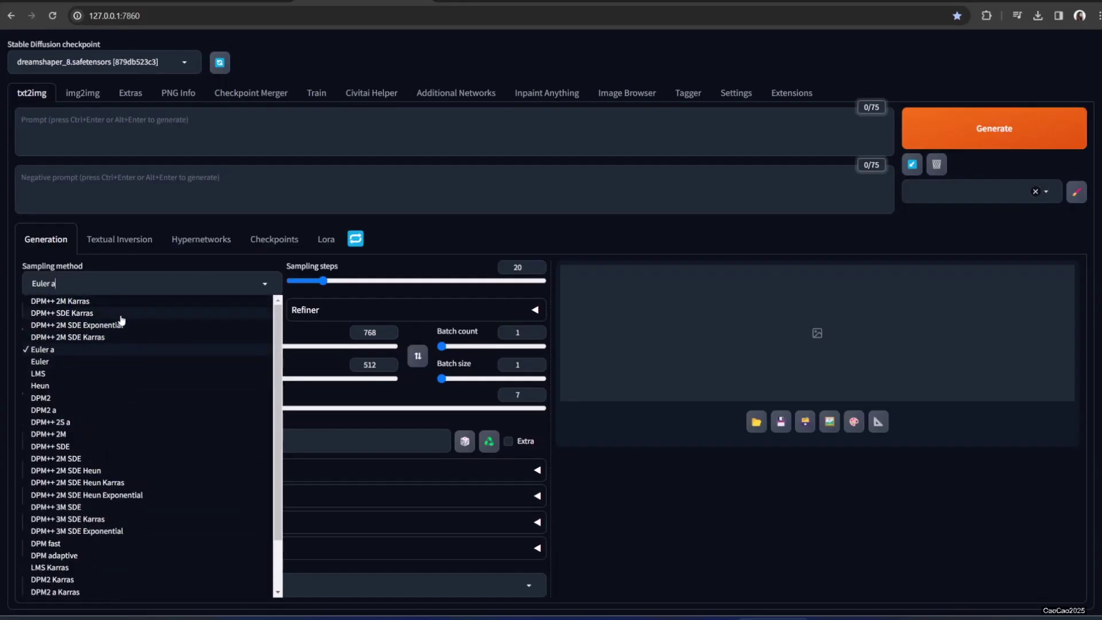
Switch the sampler to DPM++ SDE Karras and expand both roop v0.0.2 panels
{"action": "left_click", "coordinate": [121, 315]}
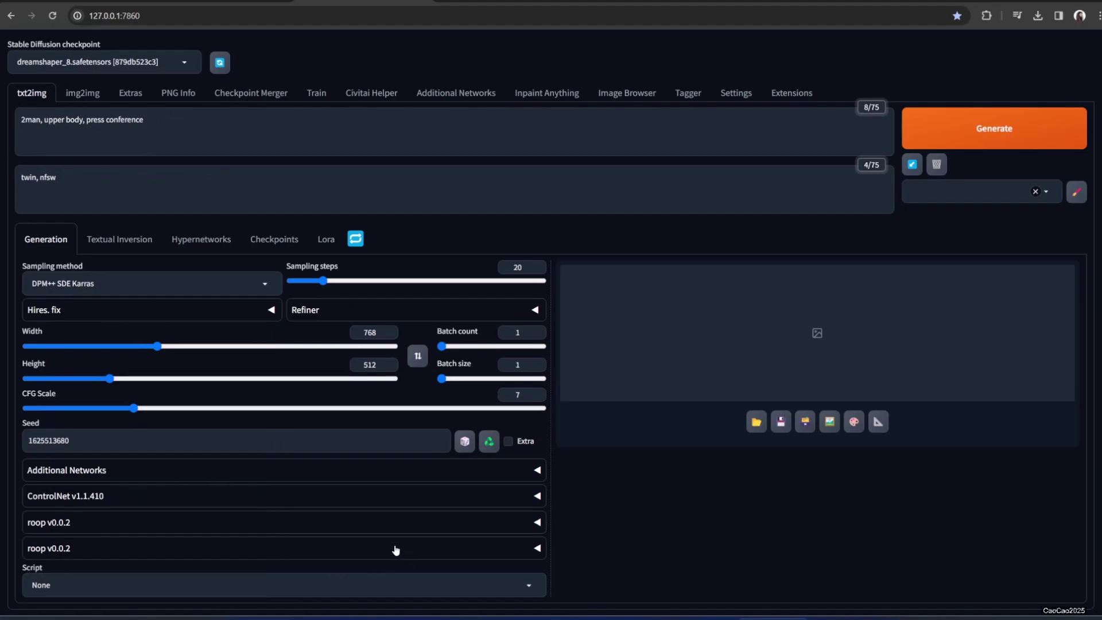
{"action": "left_click", "coordinate": [84, 522]}
{"action": "scroll", "coordinate": [120, 516], "scroll_direction": "down", "scroll_amount": 4}
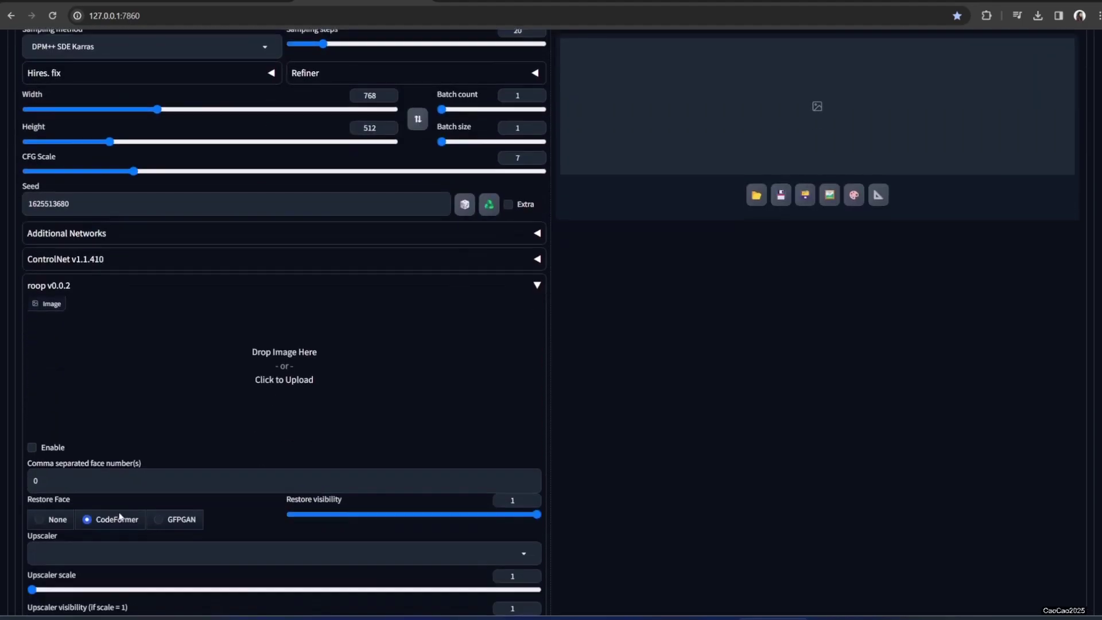
{"action": "scroll", "coordinate": [119, 516], "scroll_direction": "down", "scroll_amount": 3}
{"action": "left_click", "coordinate": [84, 514]}
{"action": "scroll", "coordinate": [153, 490], "scroll_direction": "down", "scroll_amount": 6}
{"action": "scroll", "coordinate": [152, 490], "scroll_direction": "up", "scroll_amount": 5}
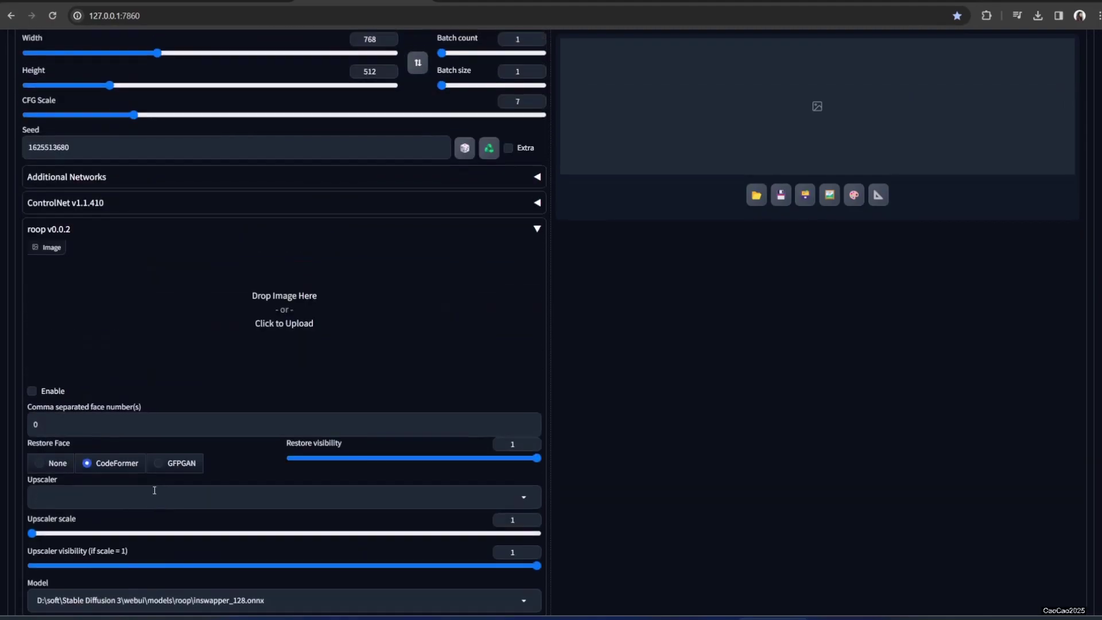
{"action": "scroll", "coordinate": [153, 490], "scroll_direction": "up", "scroll_amount": 3}
{"action": "scroll", "coordinate": [155, 467], "scroll_direction": "down", "scroll_amount": 3}
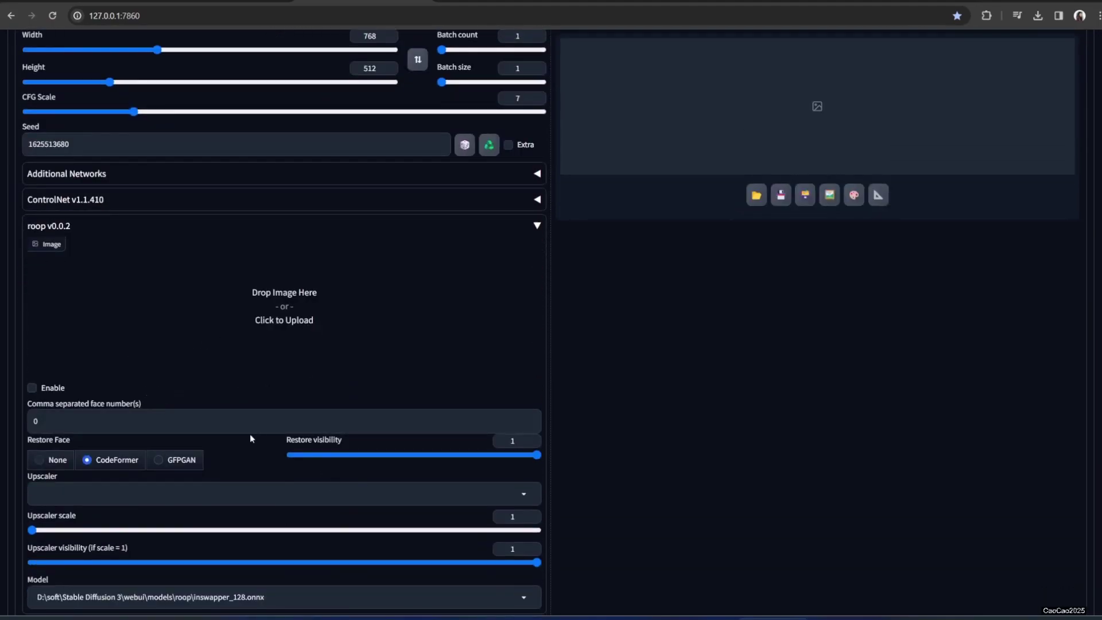
Load einstein.jpg into the first roop panel, enabled and targeting face 0
{"action": "key", "text": "alt+Tab"}
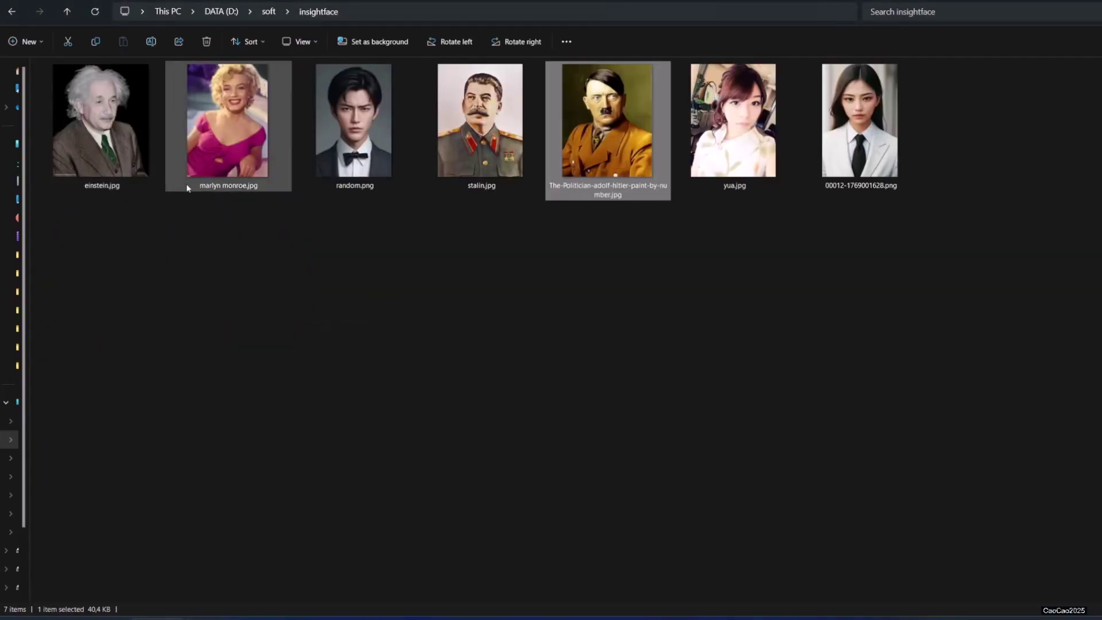
{"action": "left_click_drag", "start_coordinate": [97, 167], "coordinate": [241, 319]}
{"action": "key", "text": "alt+Tab"}
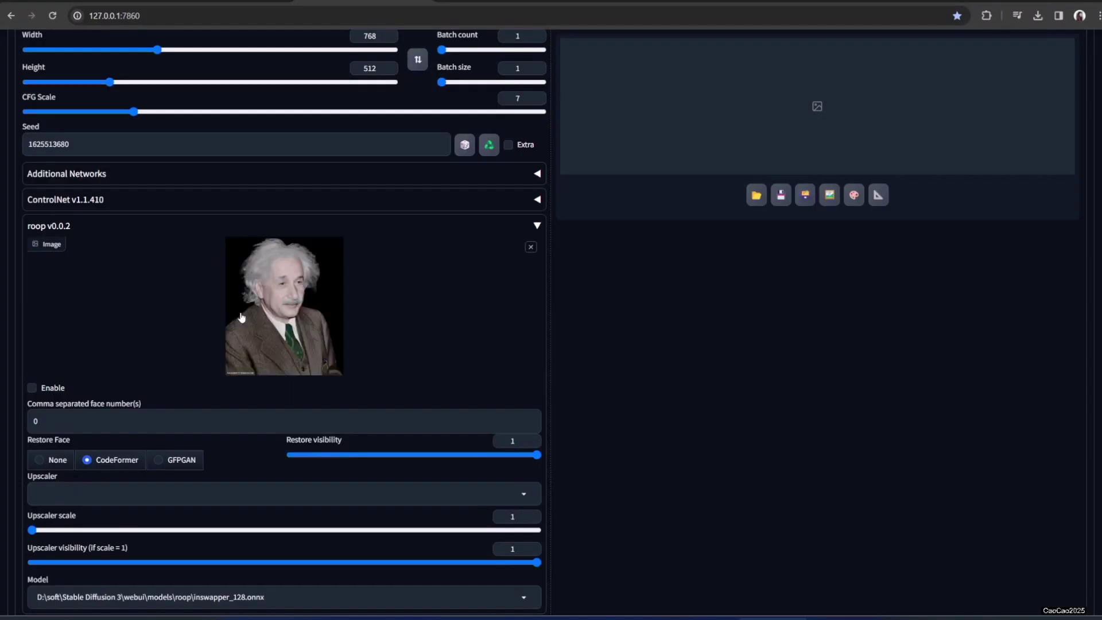
{"action": "left_click", "coordinate": [33, 388]}
{"action": "left_click", "coordinate": [57, 424]}
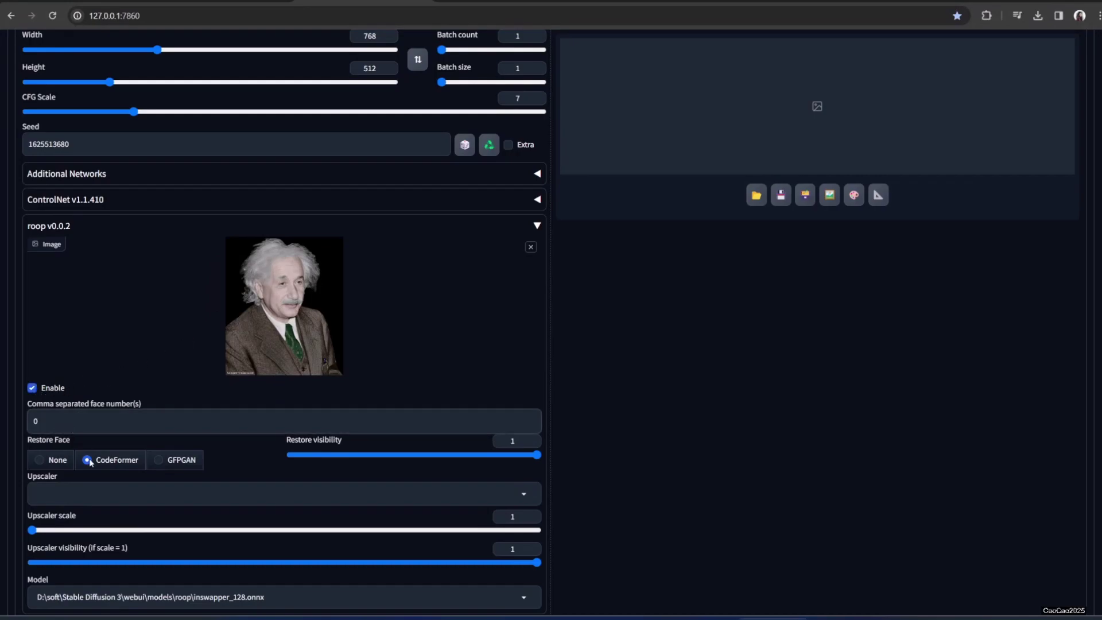
{"action": "scroll", "coordinate": [90, 463], "scroll_direction": "down", "scroll_amount": 6}
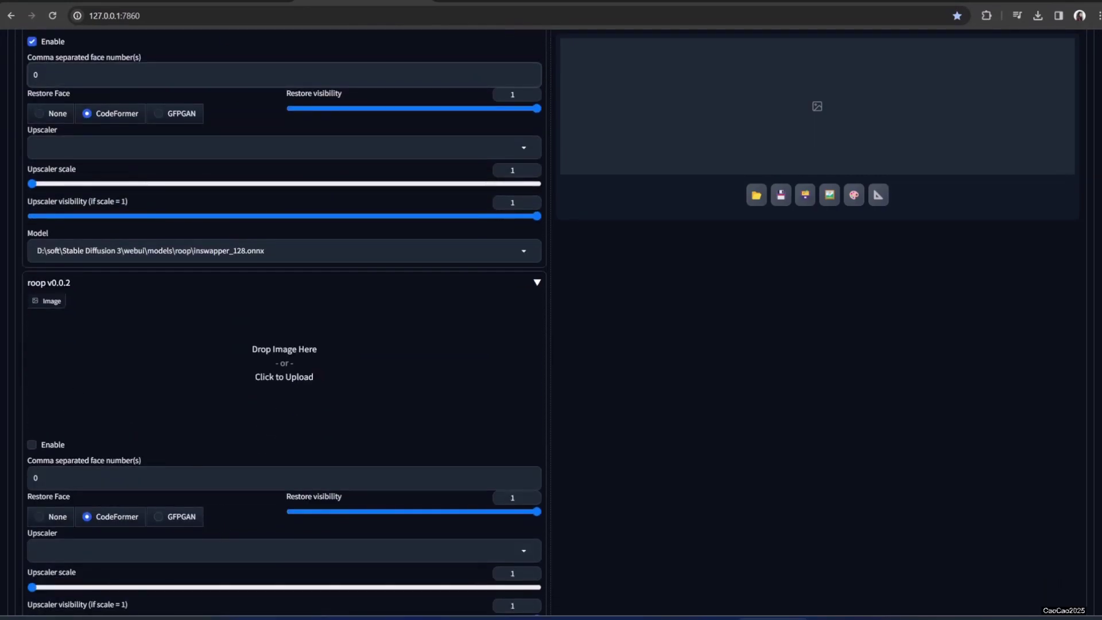
Load random.png into the second roop panel with face number 1, and enable it
{"action": "key", "text": "alt+Tab"}
{"action": "left_click_drag", "start_coordinate": [353, 120], "coordinate": [320, 396]}
{"action": "left_click", "coordinate": [46, 470]}
{"action": "type", "text": "1"}
{"action": "scroll", "coordinate": [375, 478], "scroll_direction": "down", "scroll_amount": 3}
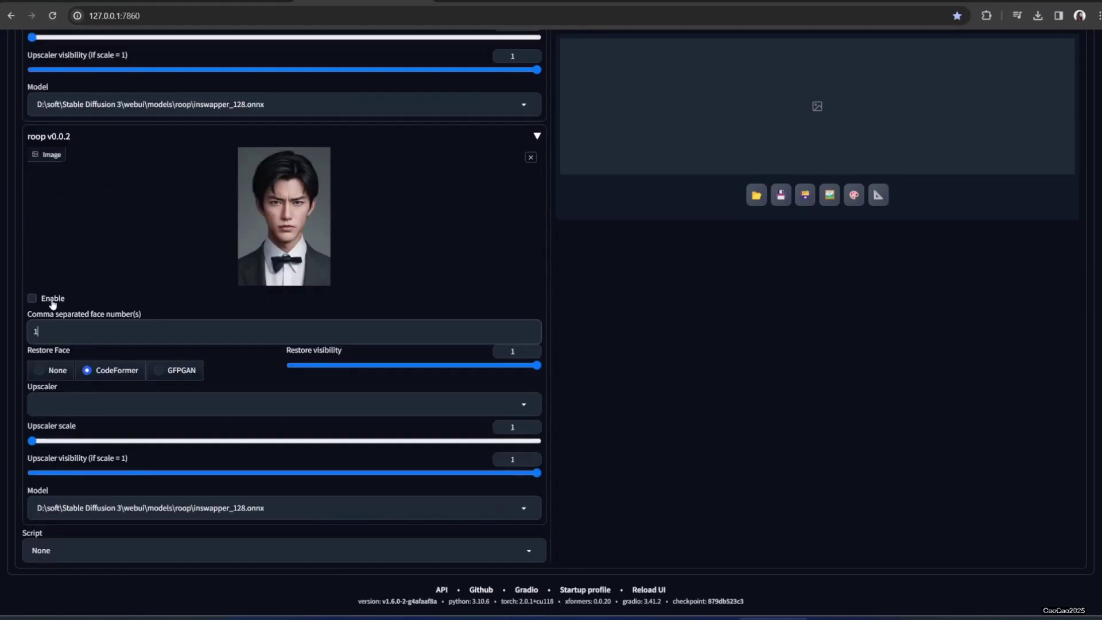
{"action": "left_click", "coordinate": [32, 298]}
{"action": "scroll", "coordinate": [634, 384], "scroll_direction": "up", "scroll_amount": 3}
{"action": "scroll", "coordinate": [633, 380], "scroll_direction": "up", "scroll_amount": 10}
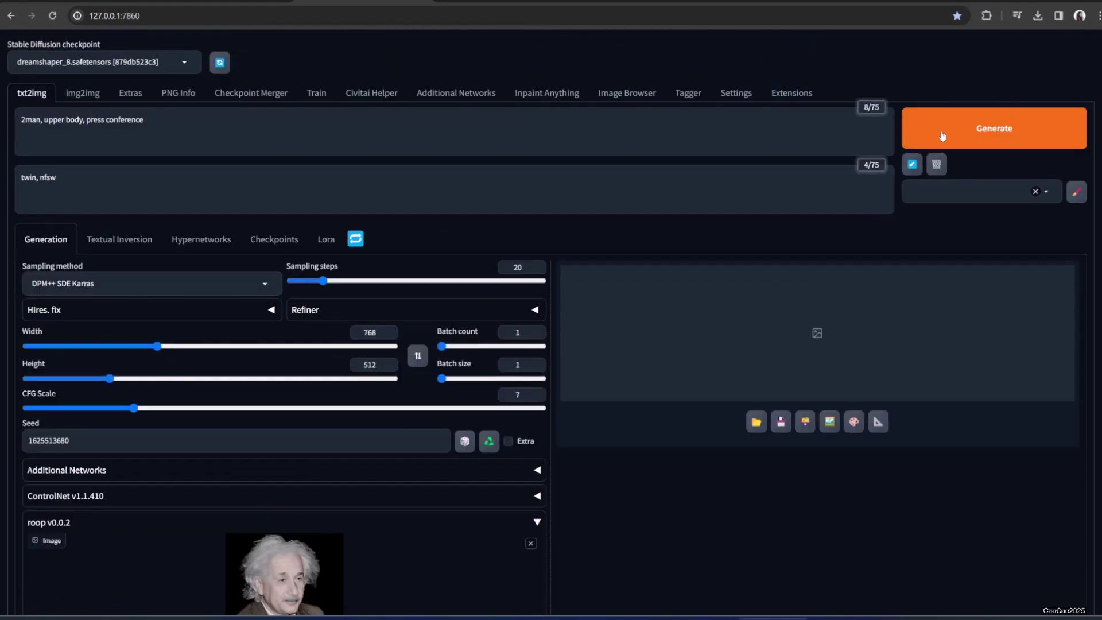
Generate the two-face-swapped press-conference image and inspect it in the lightbox
{"action": "left_click", "coordinate": [938, 133]}
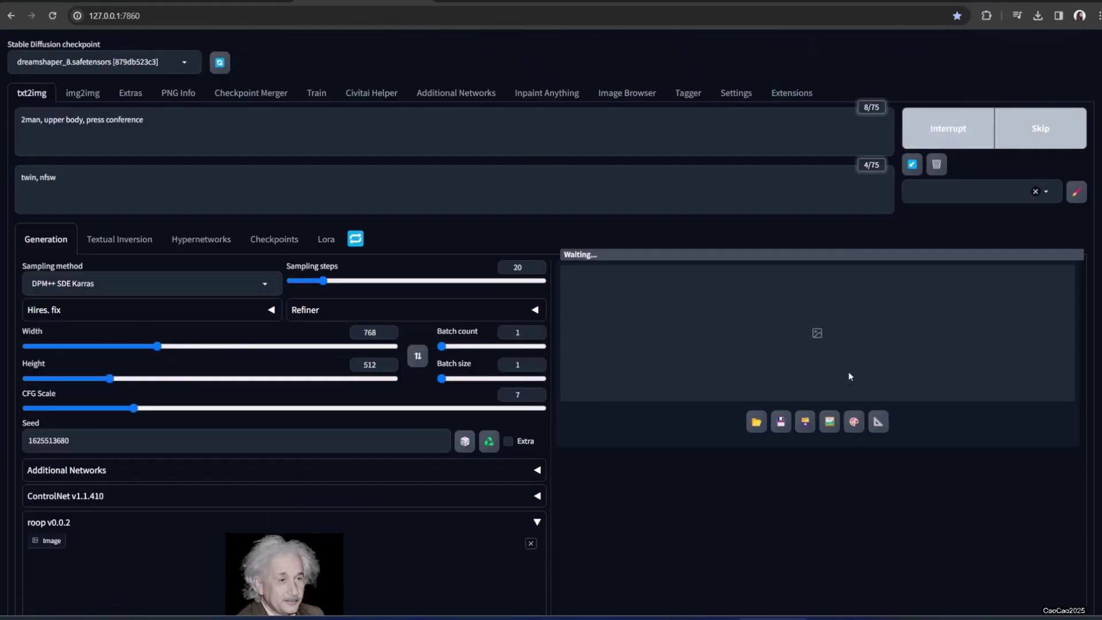
{"action": "scroll", "coordinate": [805, 394], "scroll_direction": "down", "scroll_amount": 4}
{"action": "scroll", "coordinate": [800, 386], "scroll_direction": "up", "scroll_amount": 2}
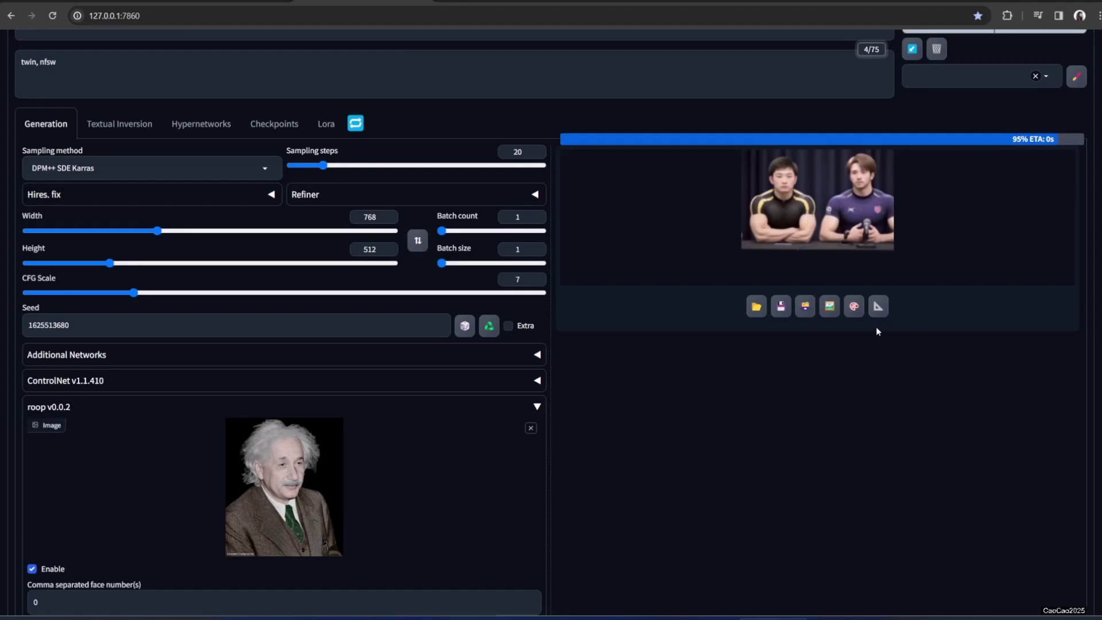
{"action": "scroll", "coordinate": [873, 338], "scroll_direction": "up", "scroll_amount": 2}
{"action": "left_click", "coordinate": [865, 369]}
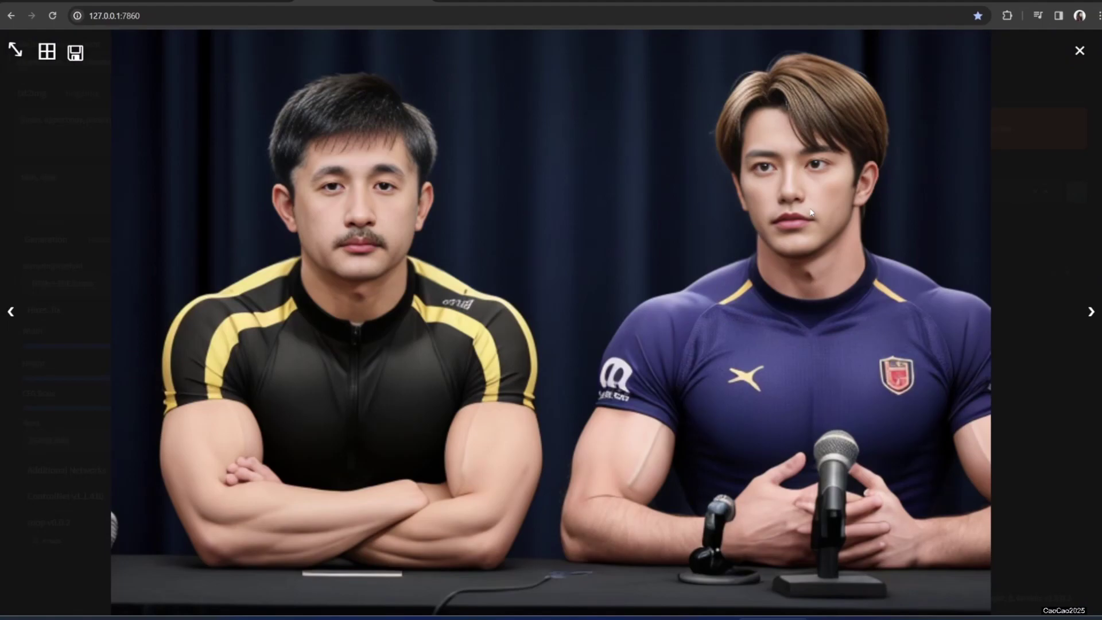
{"action": "left_click", "coordinate": [1037, 424]}
Replace the tuxedo portrait in the second roop panel with a woman's photo
{"action": "scroll", "coordinate": [383, 463], "scroll_direction": "down", "scroll_amount": 10}
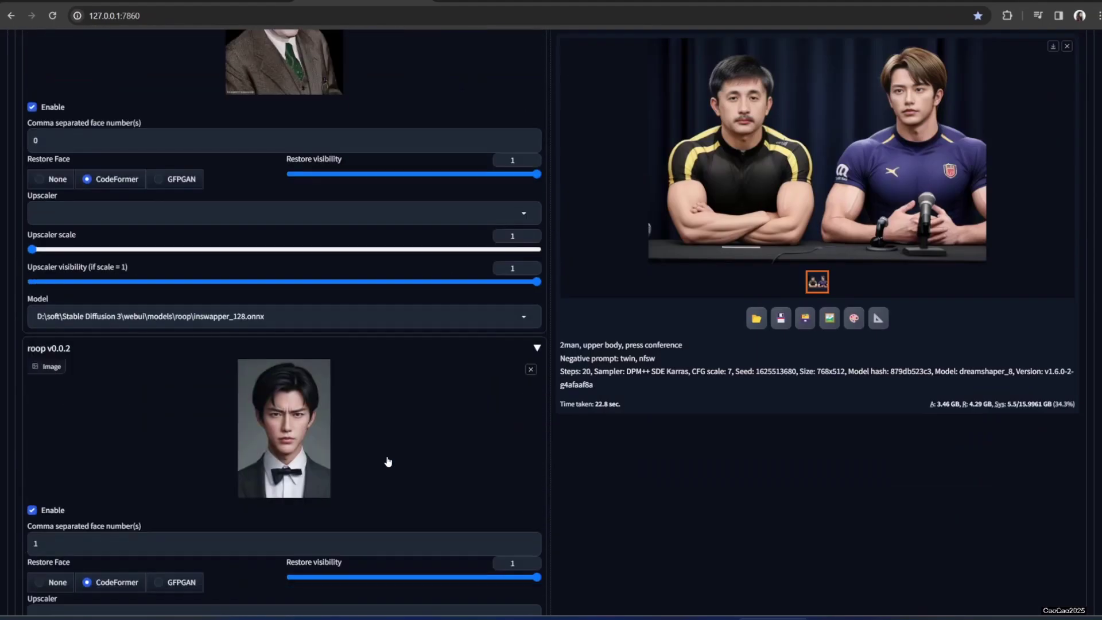
{"action": "left_click", "coordinate": [530, 369]}
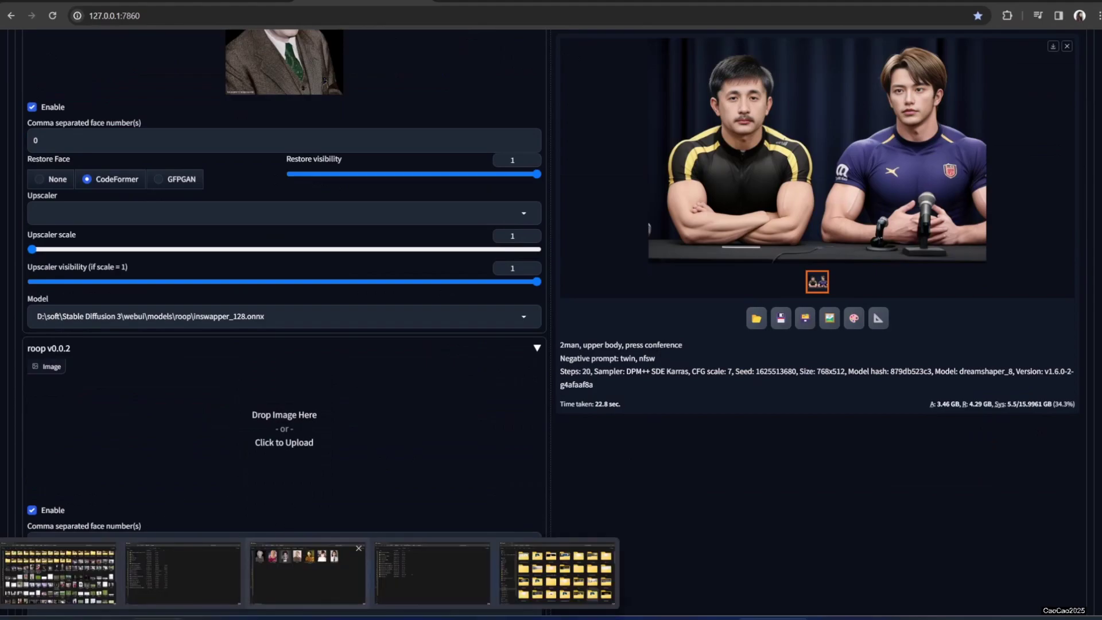
{"action": "left_click_drag", "start_coordinate": [147, 574], "coordinate": [351, 564]}
{"action": "scroll", "coordinate": [745, 466], "scroll_direction": "up", "scroll_amount": 8}
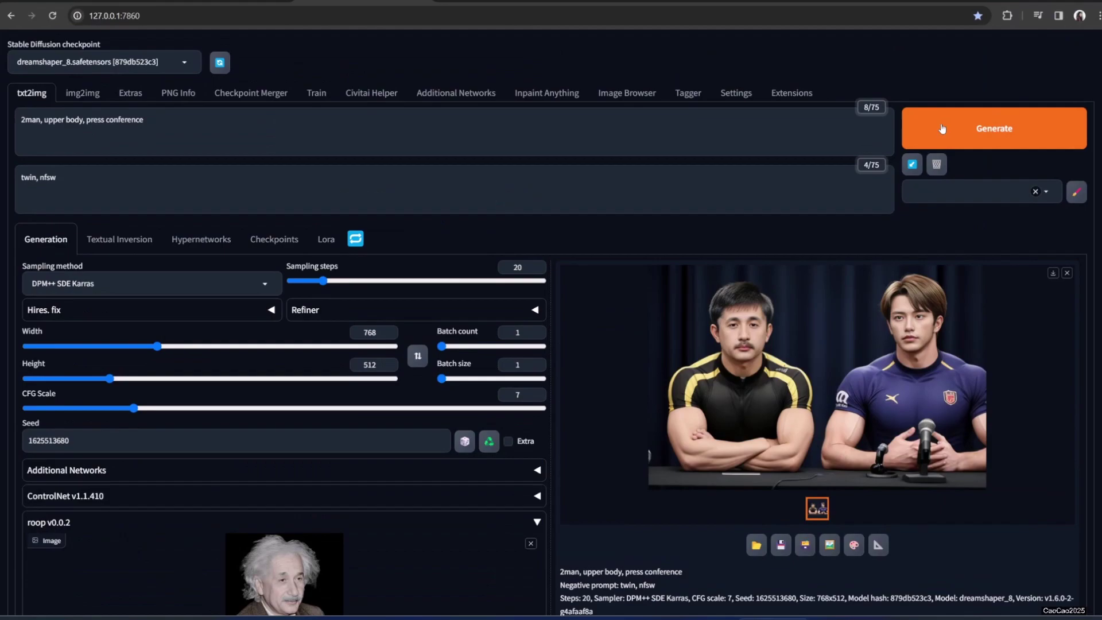
{"action": "left_click", "coordinate": [942, 128]}
{"action": "scroll", "coordinate": [401, 543], "scroll_direction": "down", "scroll_amount": 6}
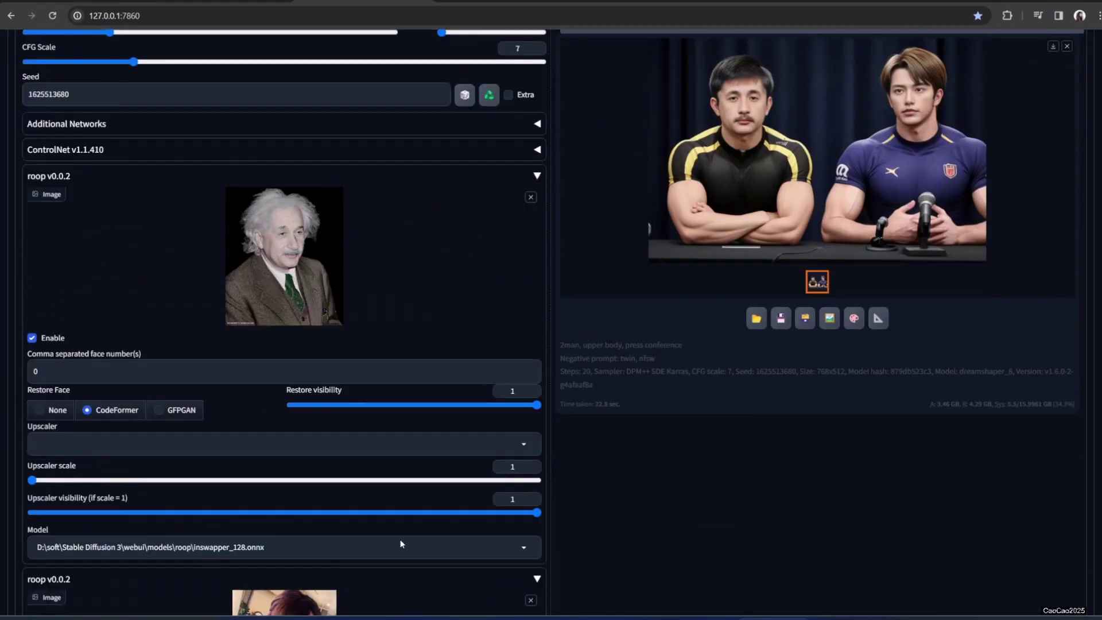
{"action": "scroll", "coordinate": [401, 543], "scroll_direction": "down", "scroll_amount": 3}
{"action": "scroll", "coordinate": [522, 425], "scroll_direction": "up", "scroll_amount": 3}
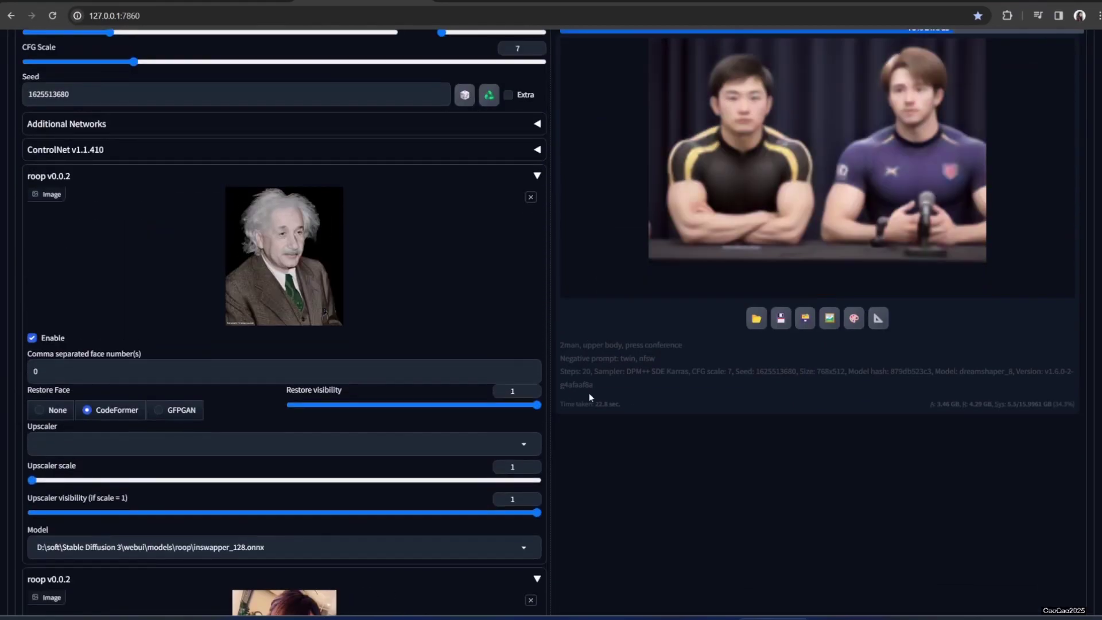
{"action": "scroll", "coordinate": [659, 337], "scroll_direction": "up", "scroll_amount": 5}
{"action": "left_click", "coordinate": [870, 265]}
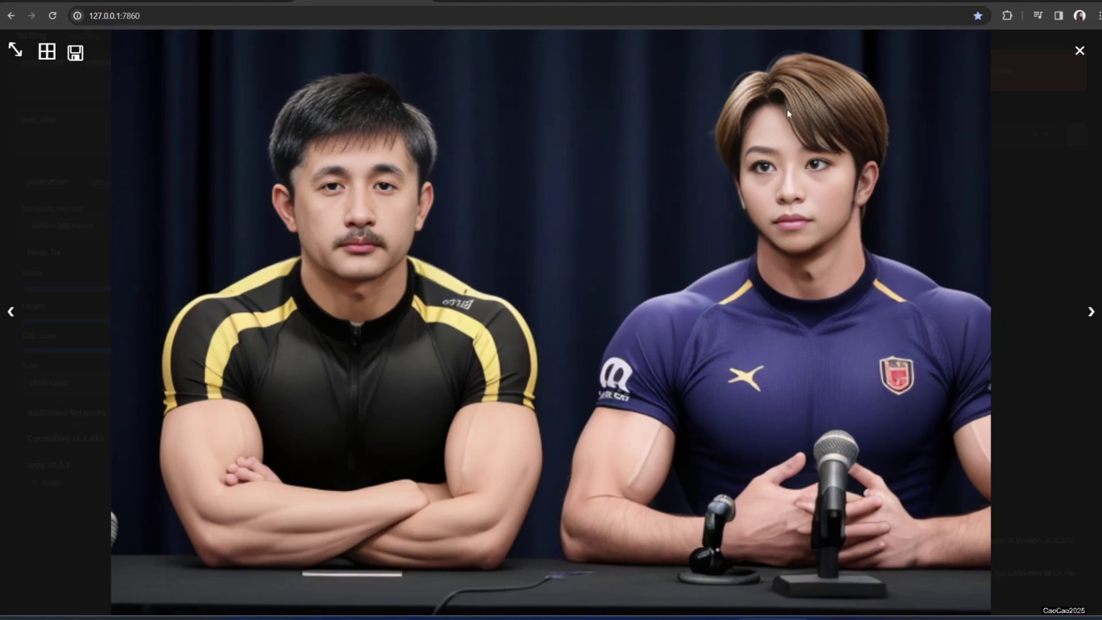
{"action": "left_click", "coordinate": [994, 193]}
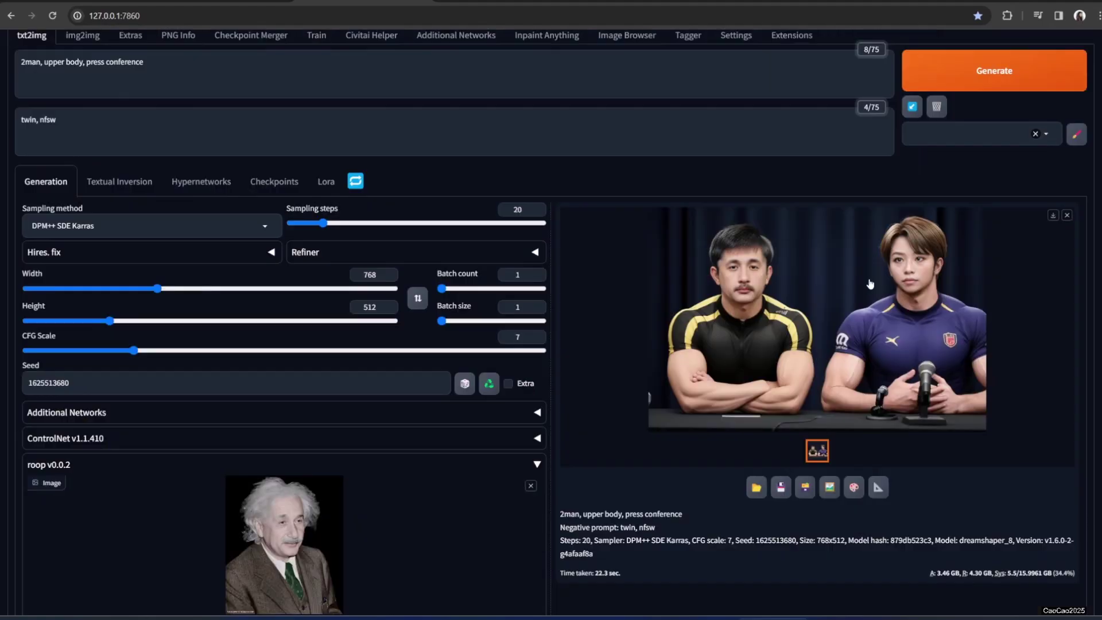
{"action": "left_click", "coordinate": [836, 344]}
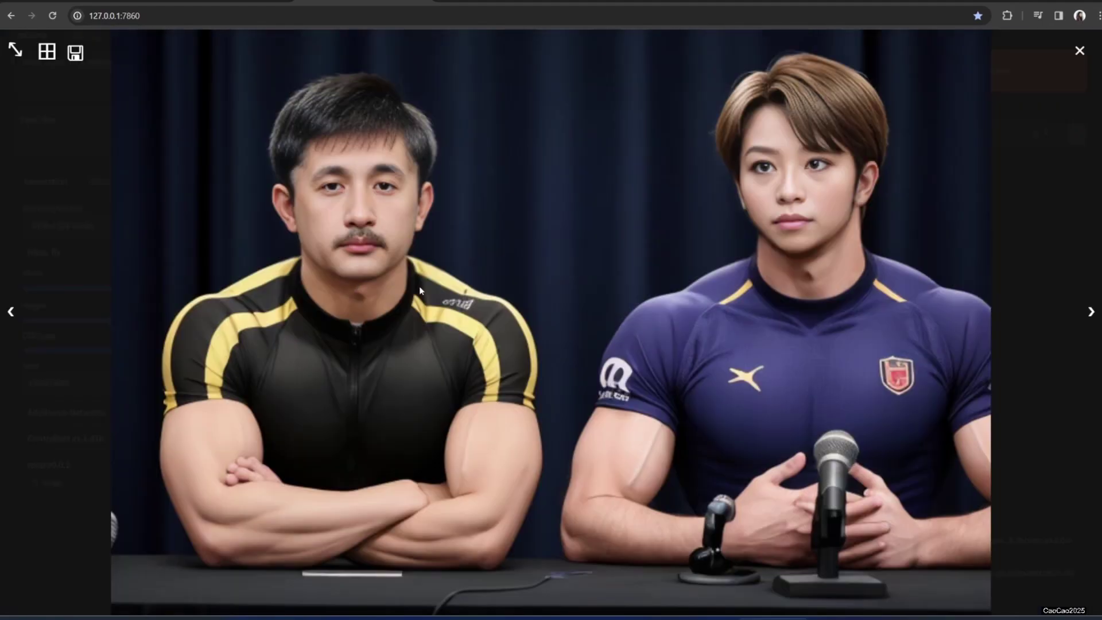
{"action": "left_click", "coordinate": [1014, 198]}
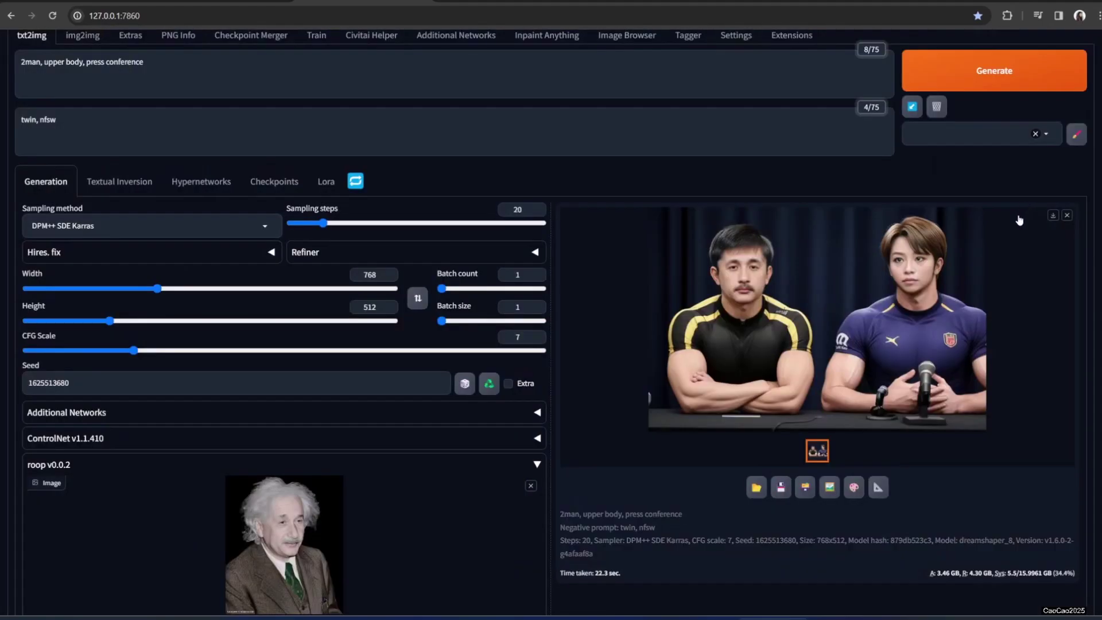
{"action": "left_click", "coordinate": [803, 330]}
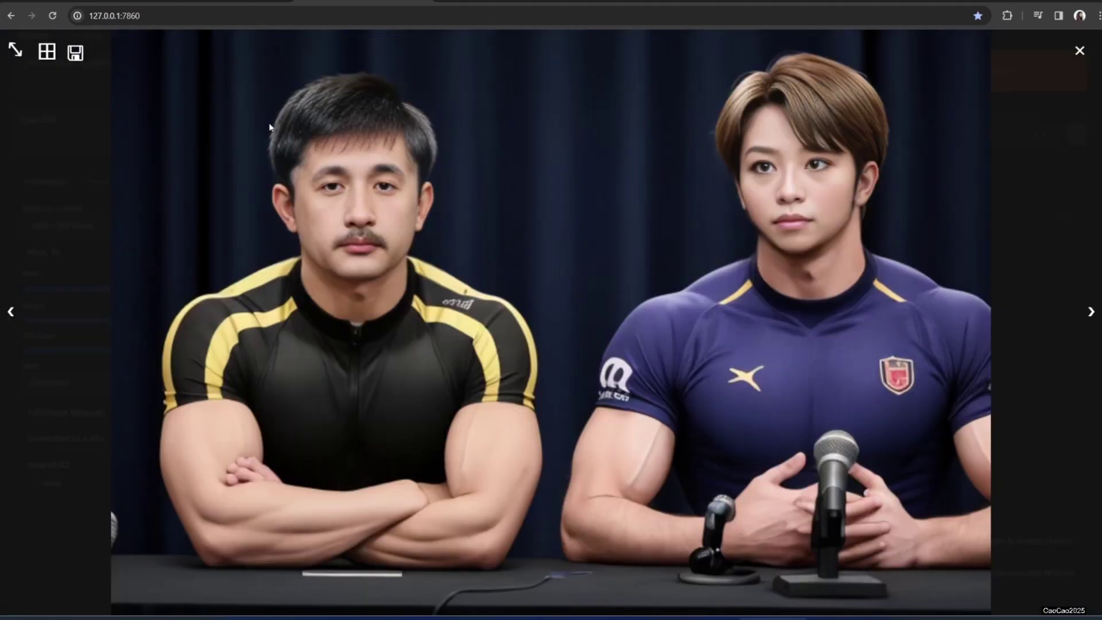
{"action": "left_click", "coordinate": [192, 163]}
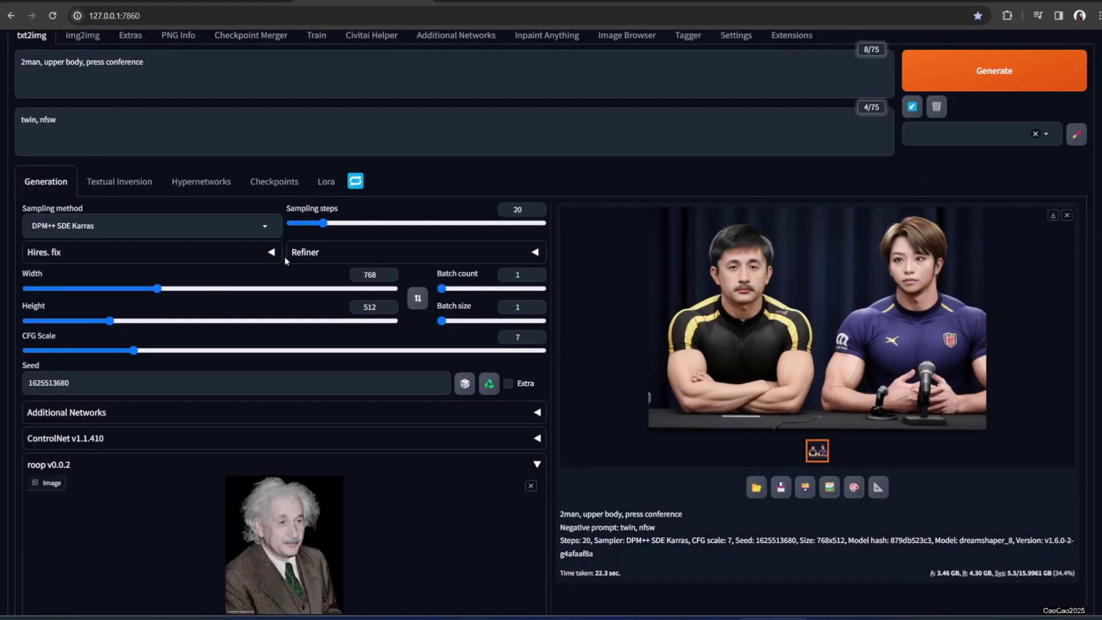
Drop the blonde portrait into the second roop panel as its source face
{"action": "scroll", "coordinate": [257, 415], "scroll_direction": "up", "scroll_amount": 1}
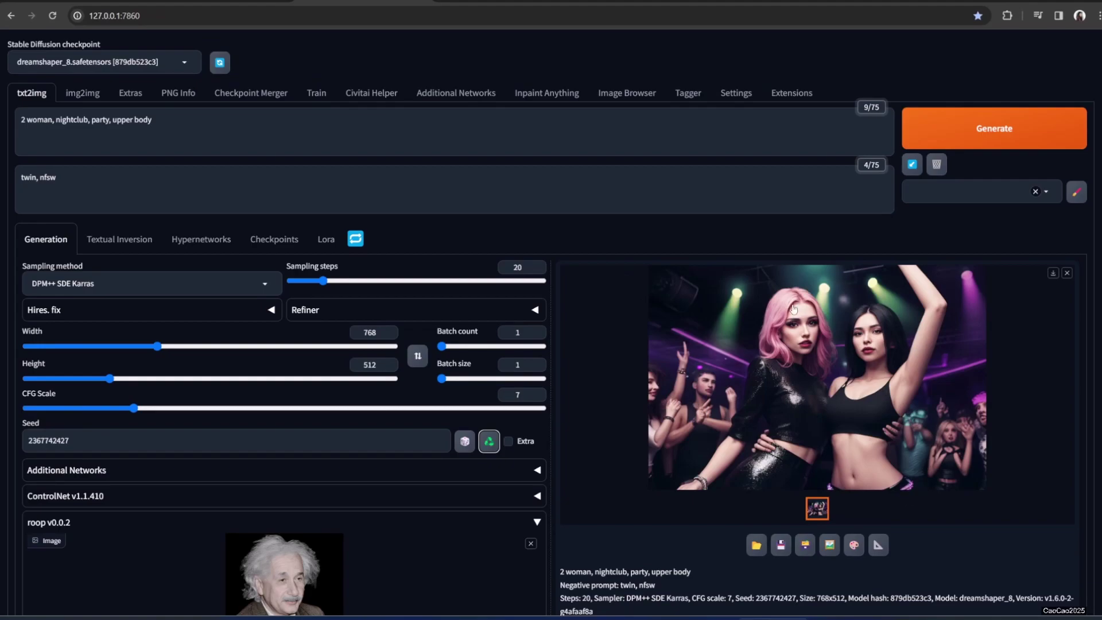
{"action": "scroll", "coordinate": [175, 538], "scroll_direction": "down", "scroll_amount": 3}
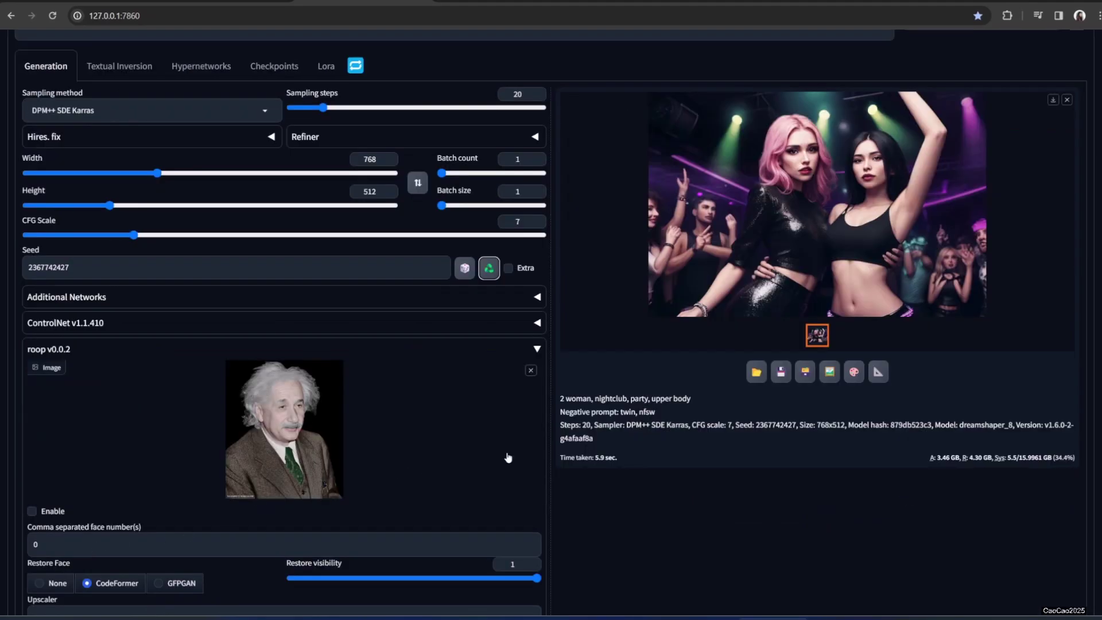
{"action": "scroll", "coordinate": [574, 384], "scroll_direction": "up", "scroll_amount": 1}
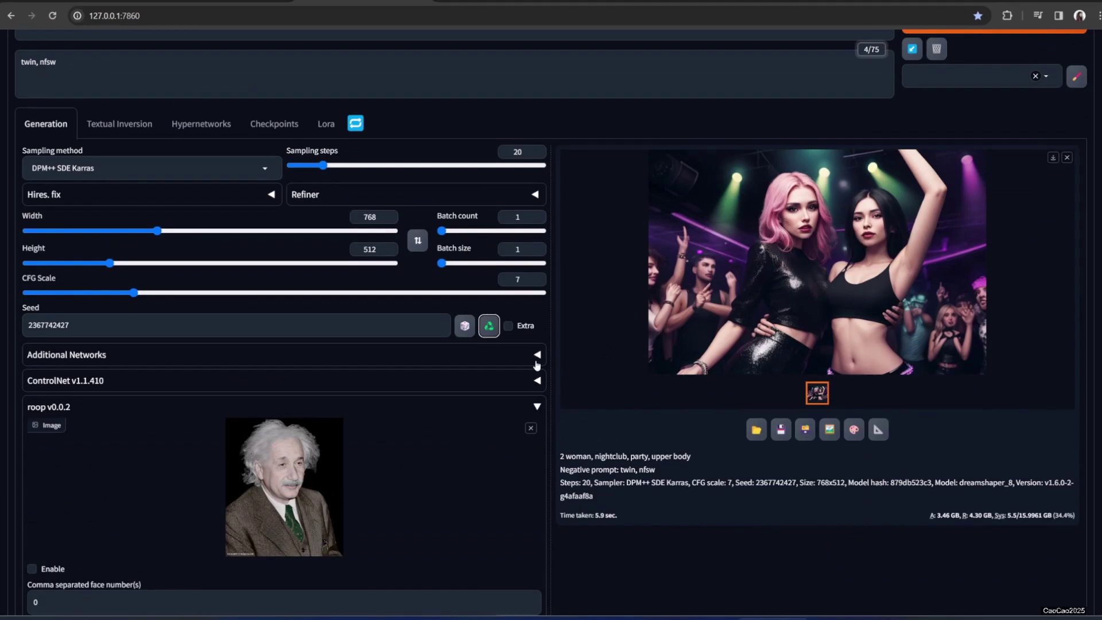
{"action": "scroll", "coordinate": [182, 438], "scroll_direction": "down", "scroll_amount": 10}
{"action": "scroll", "coordinate": [89, 435], "scroll_direction": "up", "scroll_amount": 5}
{"action": "scroll", "coordinate": [89, 434], "scroll_direction": "up", "scroll_amount": 3}
{"action": "scroll", "coordinate": [87, 429], "scroll_direction": "down", "scroll_amount": 12}
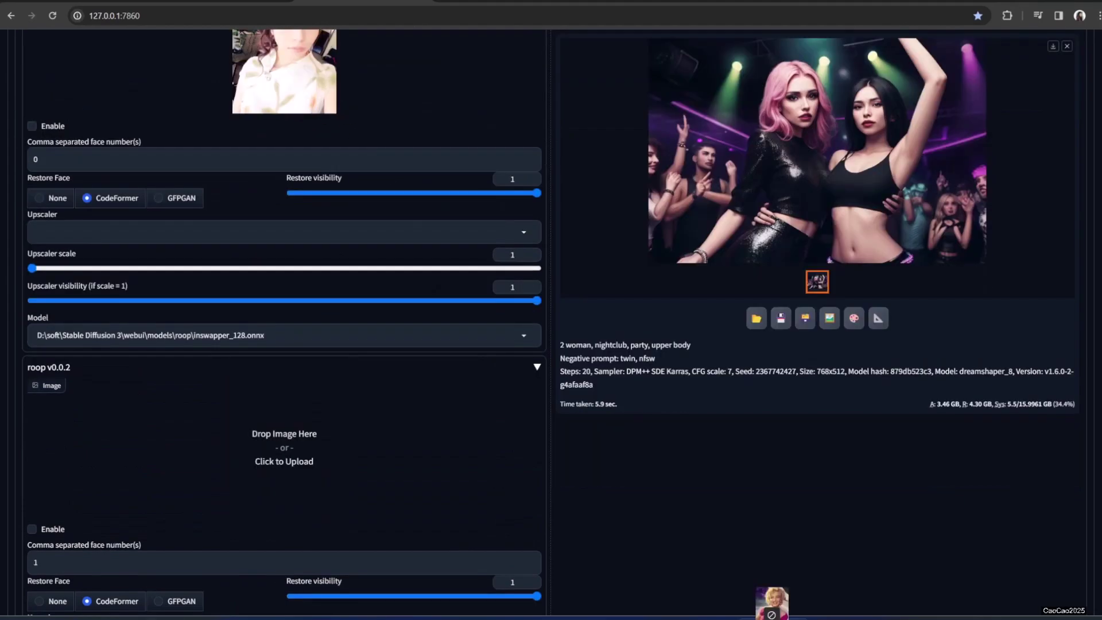
{"action": "left_click_drag", "start_coordinate": [771, 602], "coordinate": [288, 454]}
{"action": "scroll", "coordinate": [354, 484], "scroll_direction": "up", "scroll_amount": 1}
{"action": "scroll", "coordinate": [354, 483], "scroll_direction": "down", "scroll_amount": 3}
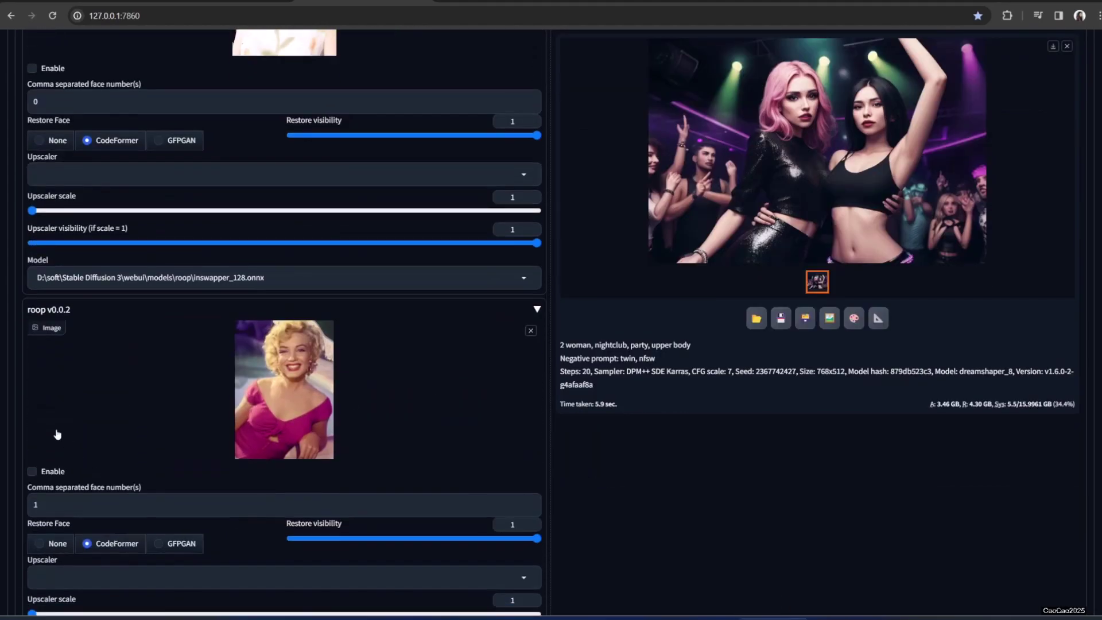
Enable both roop panels and set their target face numbers to 2 and 3
{"action": "left_click", "coordinate": [33, 470]}
{"action": "scroll", "coordinate": [33, 469], "scroll_direction": "up", "scroll_amount": 3}
{"action": "left_click", "coordinate": [33, 185]}
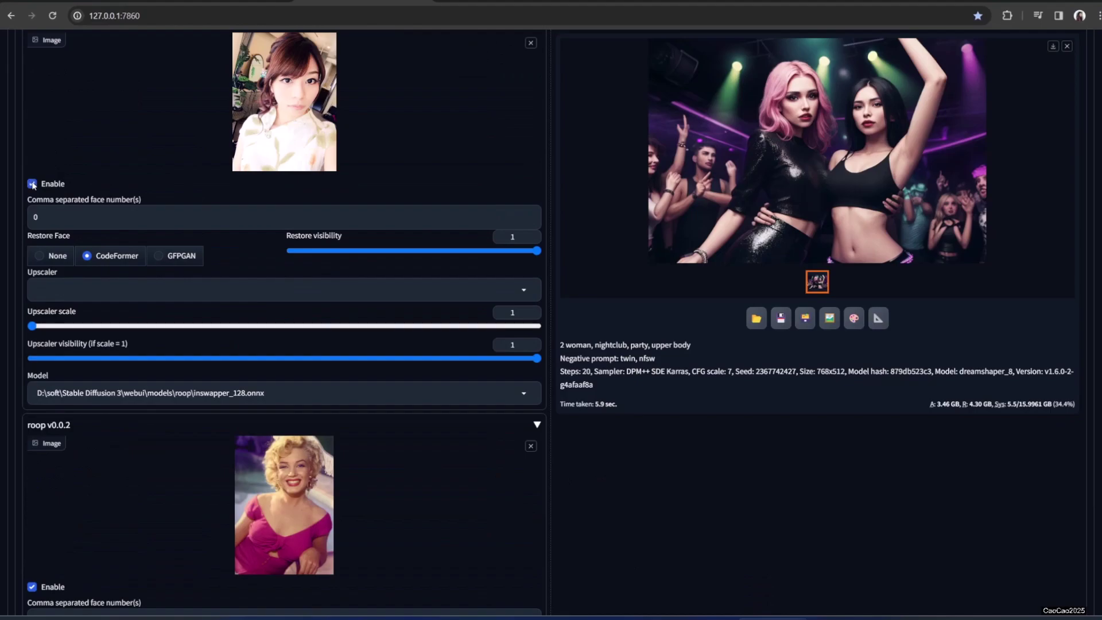
{"action": "double_click", "coordinate": [57, 217]}
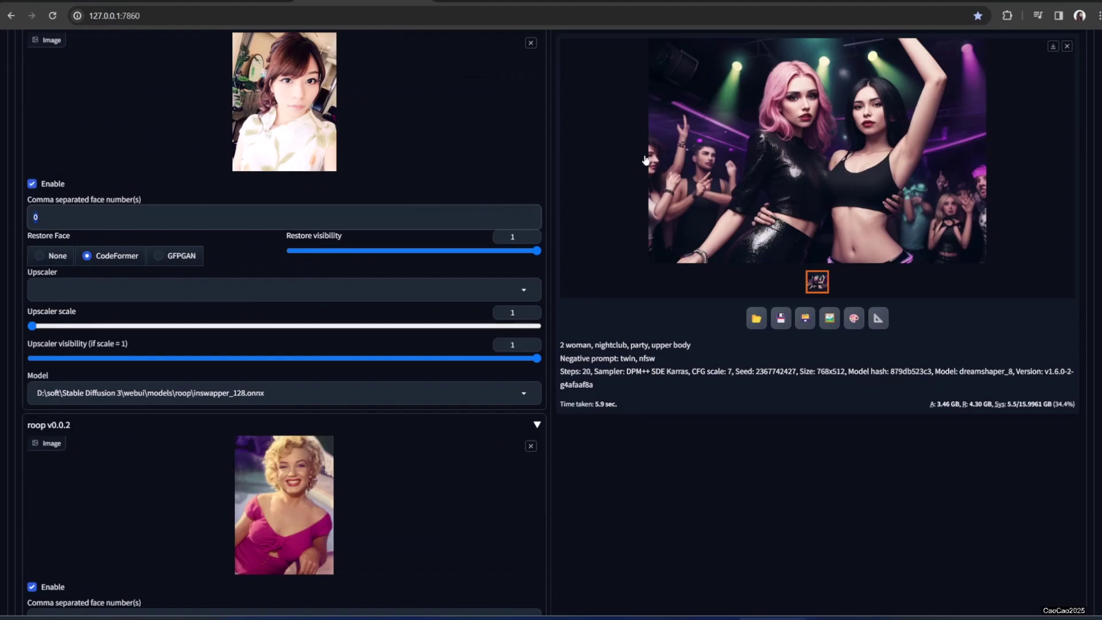
{"action": "type", "text": "2"}
{"action": "scroll", "coordinate": [76, 451], "scroll_direction": "down", "scroll_amount": 2}
{"action": "double_click", "coordinate": [64, 502]}
{"action": "type", "text": "3"}
{"action": "scroll", "coordinate": [644, 360], "scroll_direction": "up", "scroll_amount": 10}
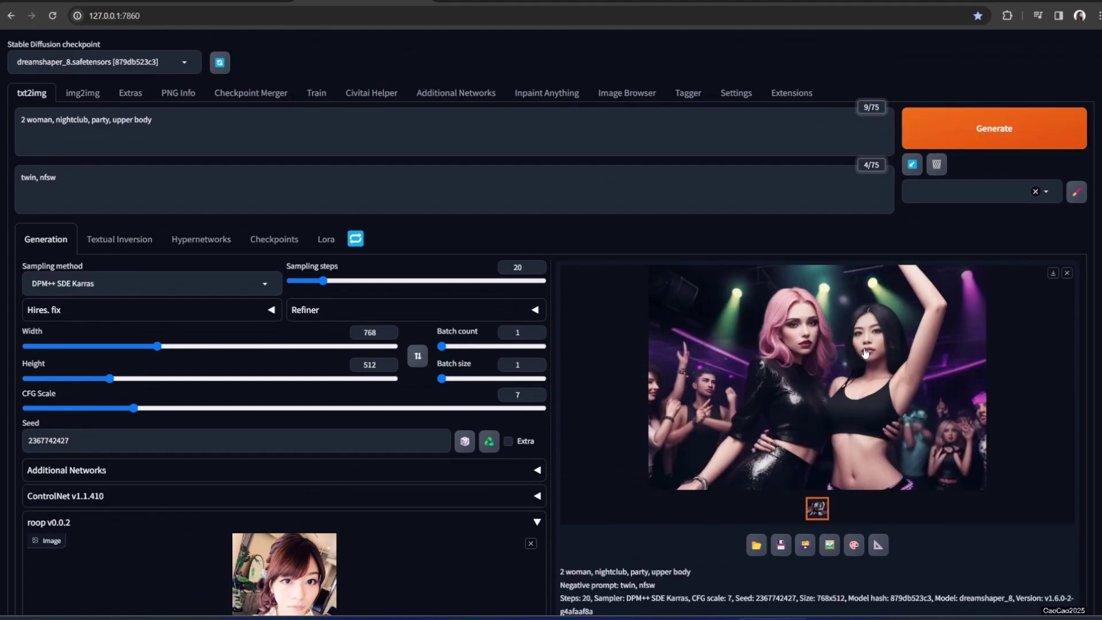
Change the roop target face numbers to 1 and 2
{"action": "scroll", "coordinate": [865, 353], "scroll_direction": "down", "scroll_amount": 4}
{"action": "scroll", "coordinate": [870, 287], "scroll_direction": "up", "scroll_amount": 2}
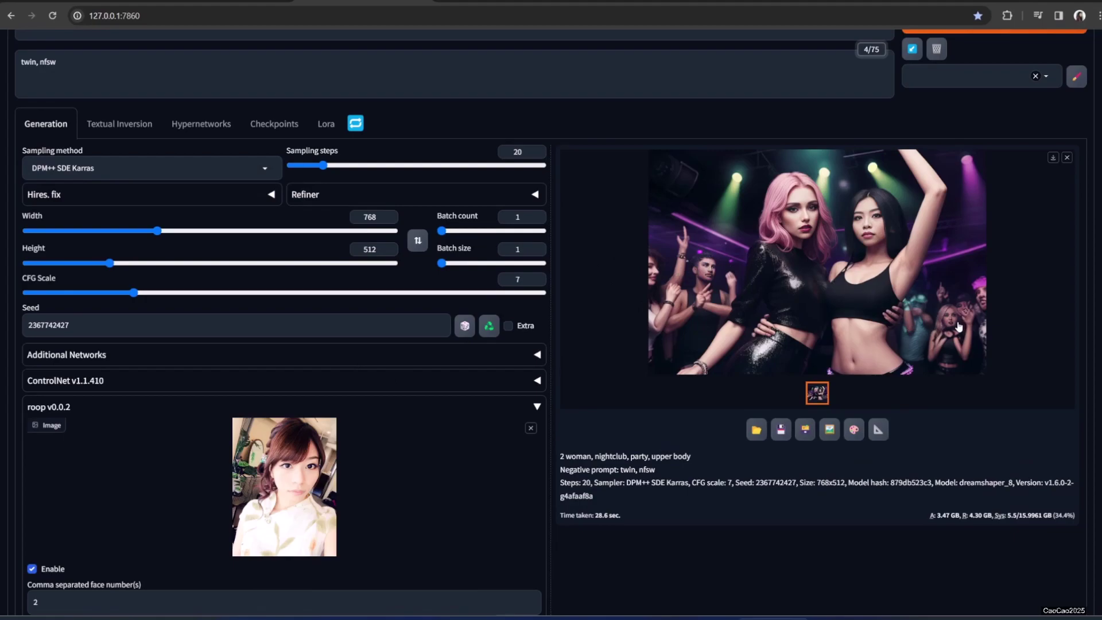
{"action": "scroll", "coordinate": [309, 364], "scroll_direction": "down", "scroll_amount": 4}
{"action": "left_click", "coordinate": [82, 373]}
{"action": "scroll", "coordinate": [236, 436], "scroll_direction": "down", "scroll_amount": 6}
{"action": "left_click", "coordinate": [60, 429]}
{"action": "key", "text": "BackSpace"}
{"action": "type", "text": "2"}
{"action": "scroll", "coordinate": [654, 170], "scroll_direction": "up", "scroll_amount": 1}
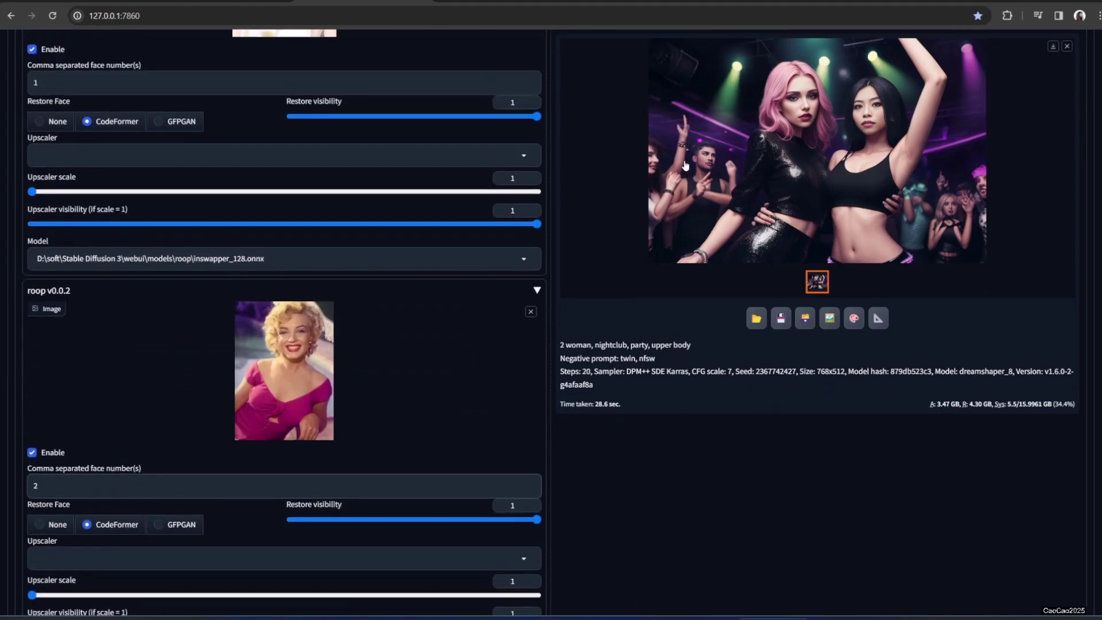
{"action": "scroll", "coordinate": [683, 241], "scroll_direction": "up", "scroll_amount": 11}
Generate the nightclub image twice, checking each result full size in the lightbox
{"action": "key", "text": "ctrl+Return"}
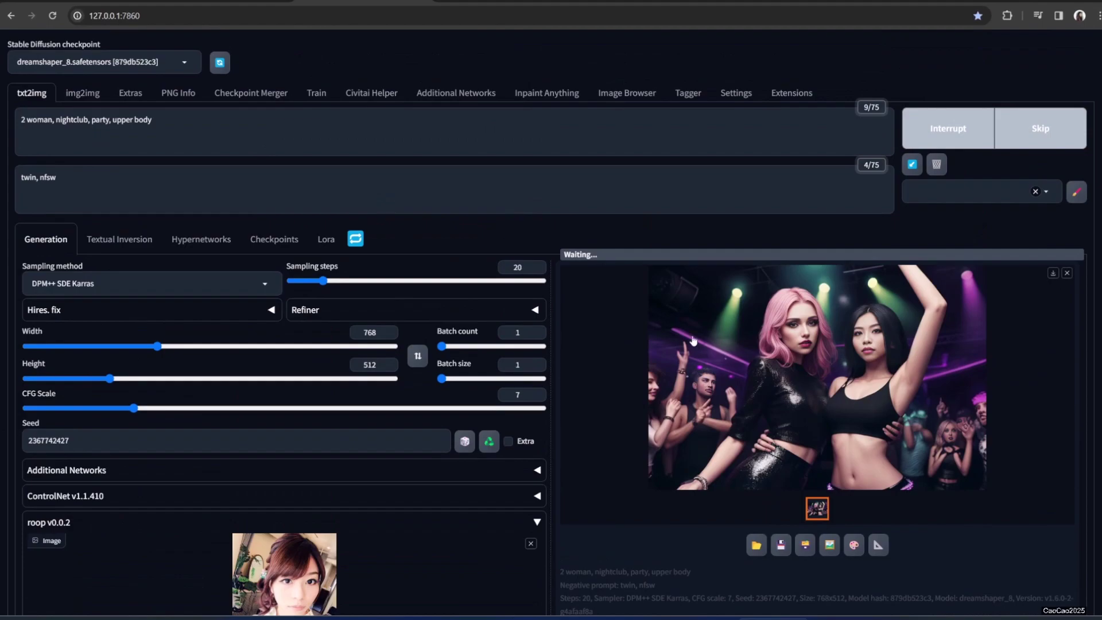
{"action": "scroll", "coordinate": [809, 358], "scroll_direction": "down", "scroll_amount": 1}
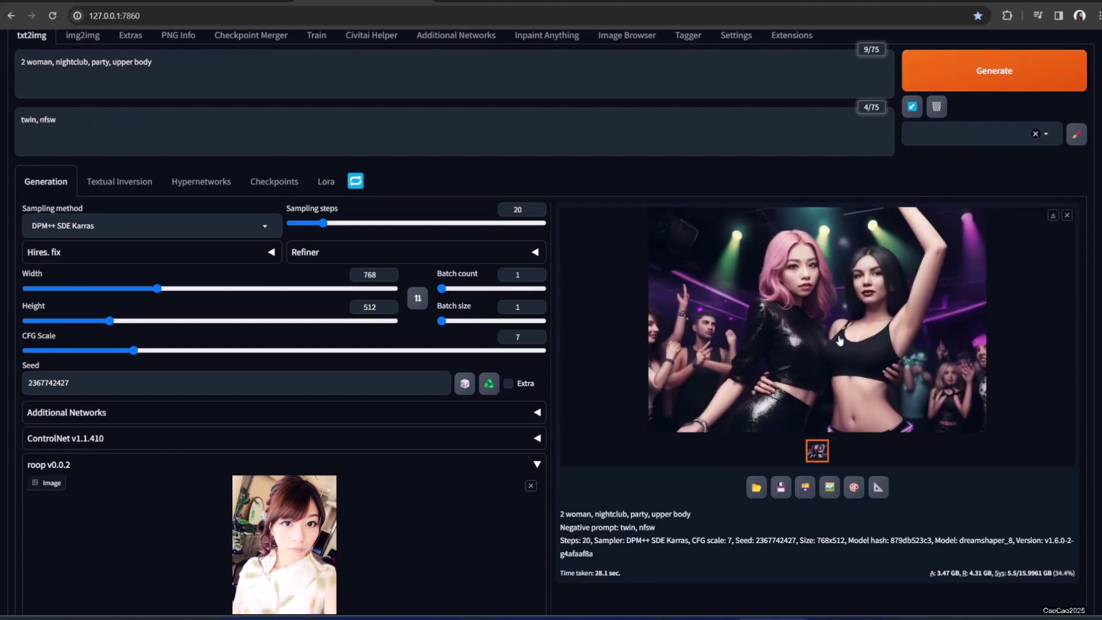
{"action": "left_click", "coordinate": [839, 343]}
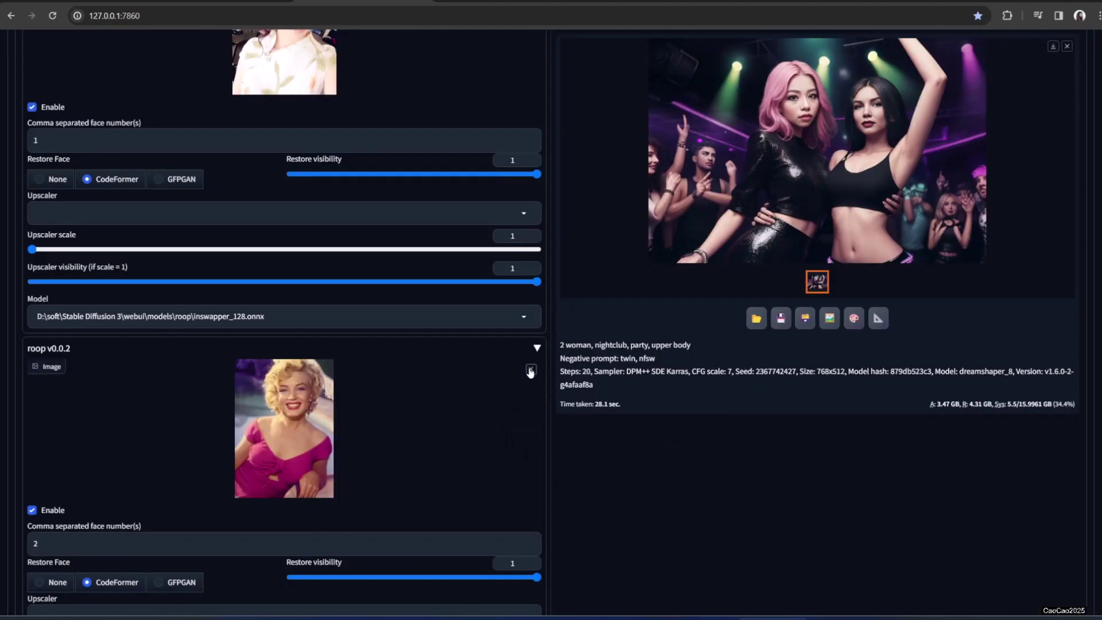
{"action": "left_click", "coordinate": [532, 369]}
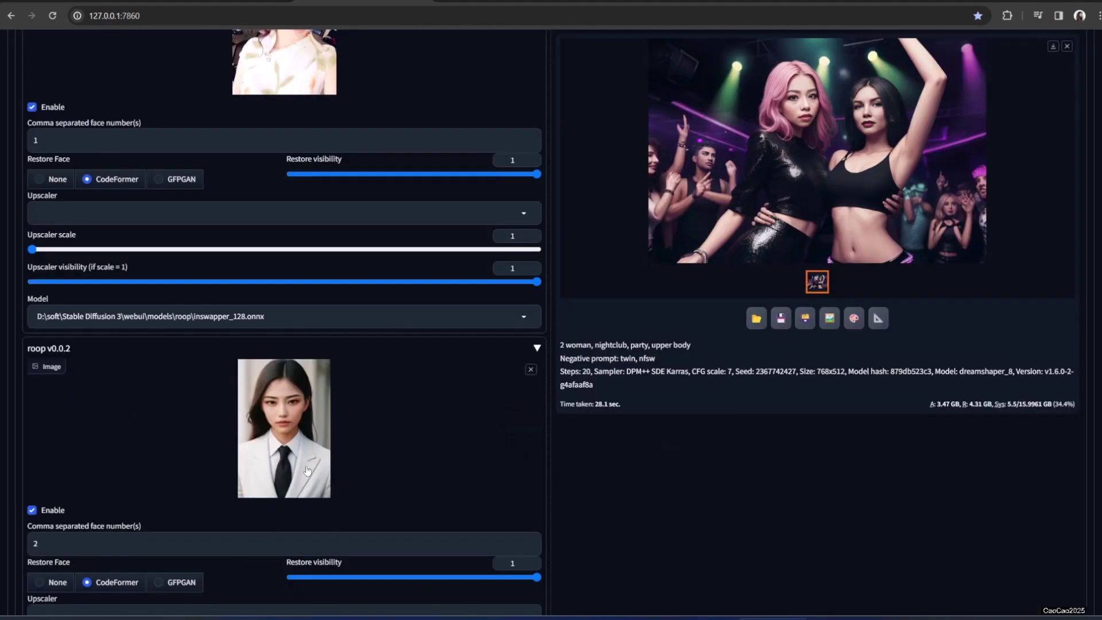
{"action": "scroll", "coordinate": [694, 441], "scroll_direction": "up", "scroll_amount": 6}
{"action": "scroll", "coordinate": [976, 86], "scroll_direction": "up", "scroll_amount": 3}
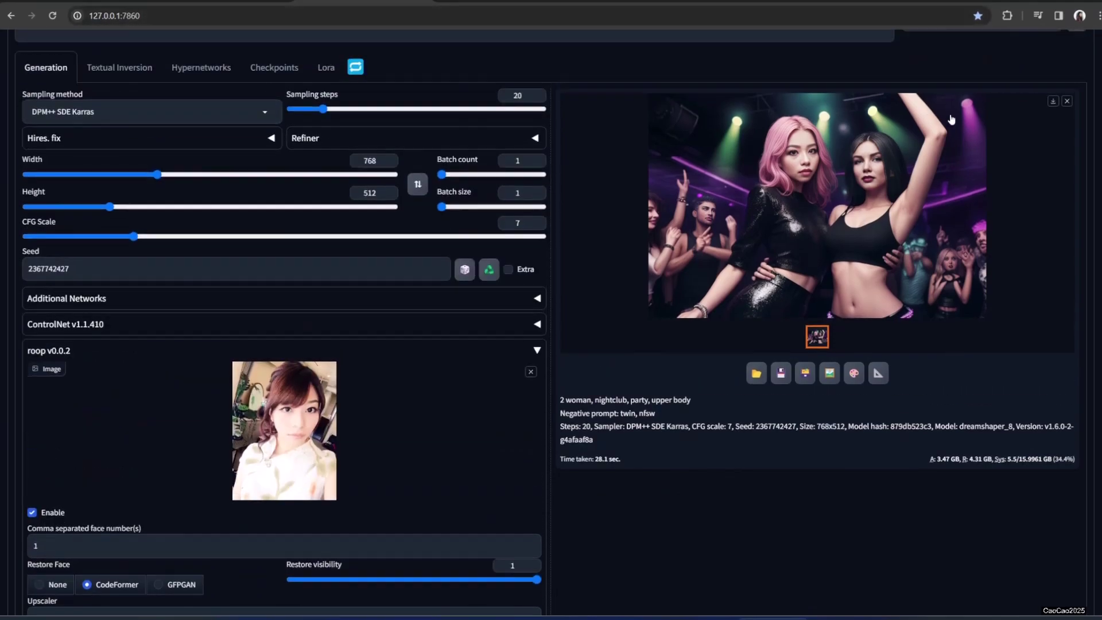
{"action": "left_click", "coordinate": [984, 84]}
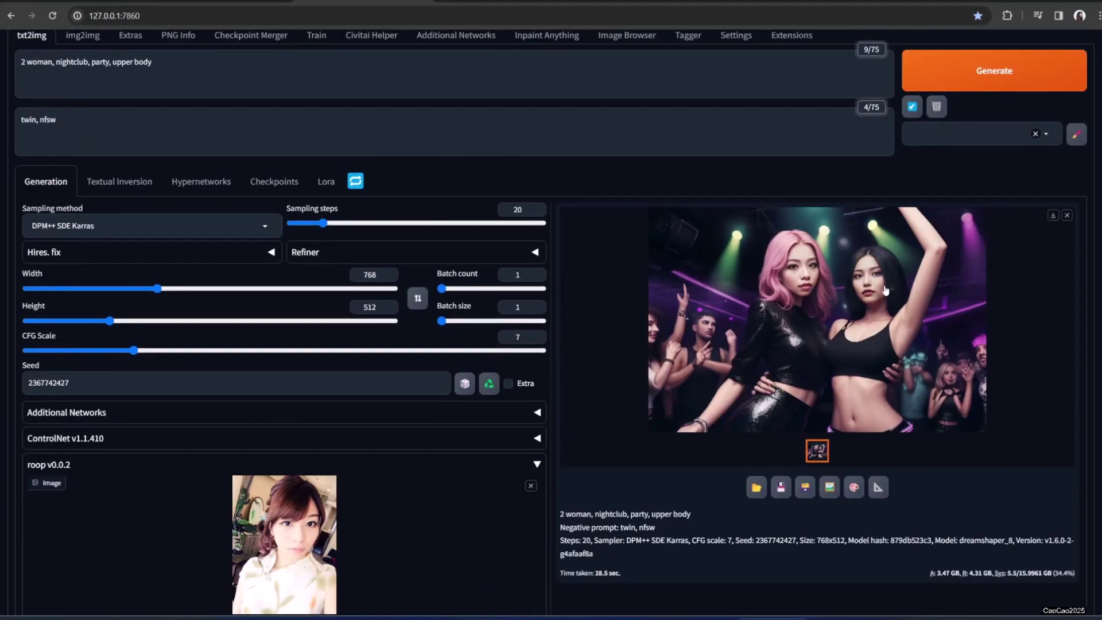
{"action": "left_click", "coordinate": [885, 290]}
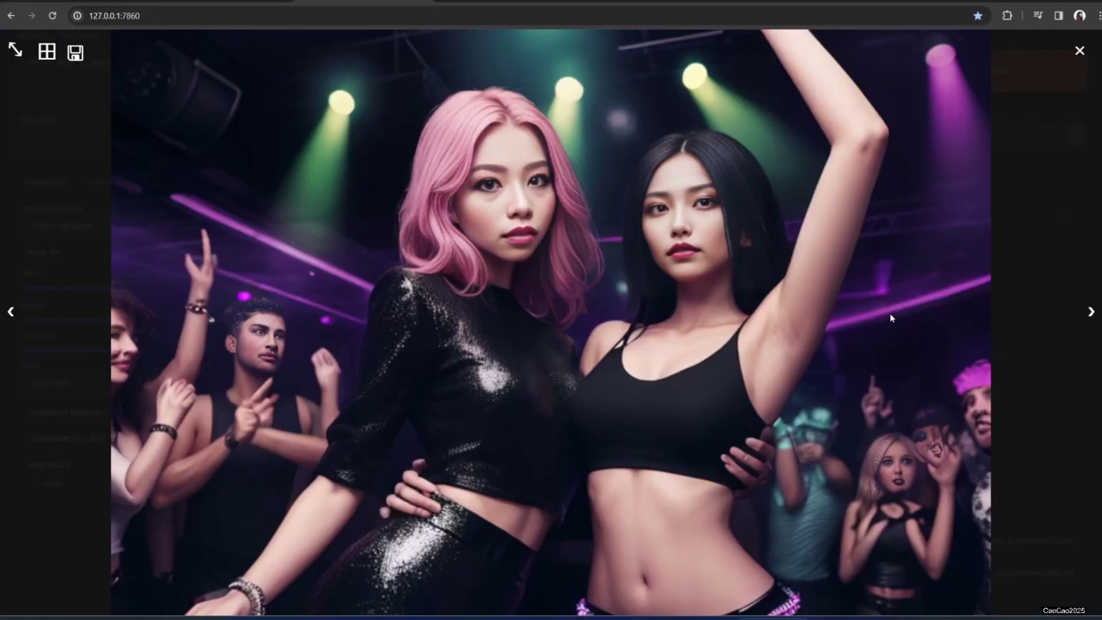
{"action": "left_click", "coordinate": [1029, 475]}
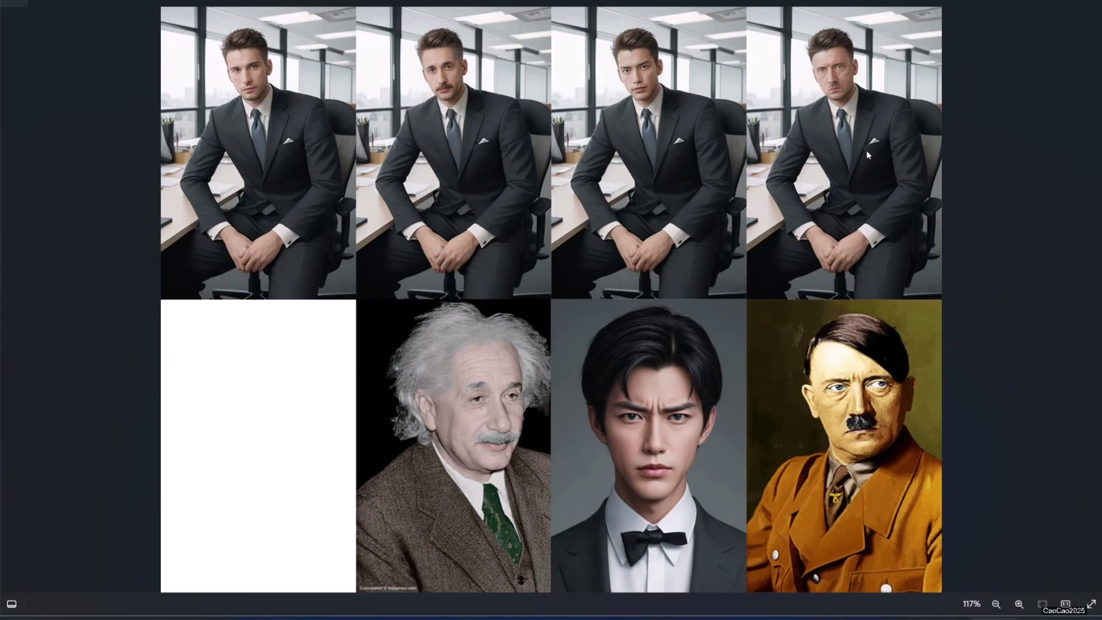
Page through the women grid and press-conference sheet to the nightclub four-panel comparison
{"action": "key", "text": "Right"}
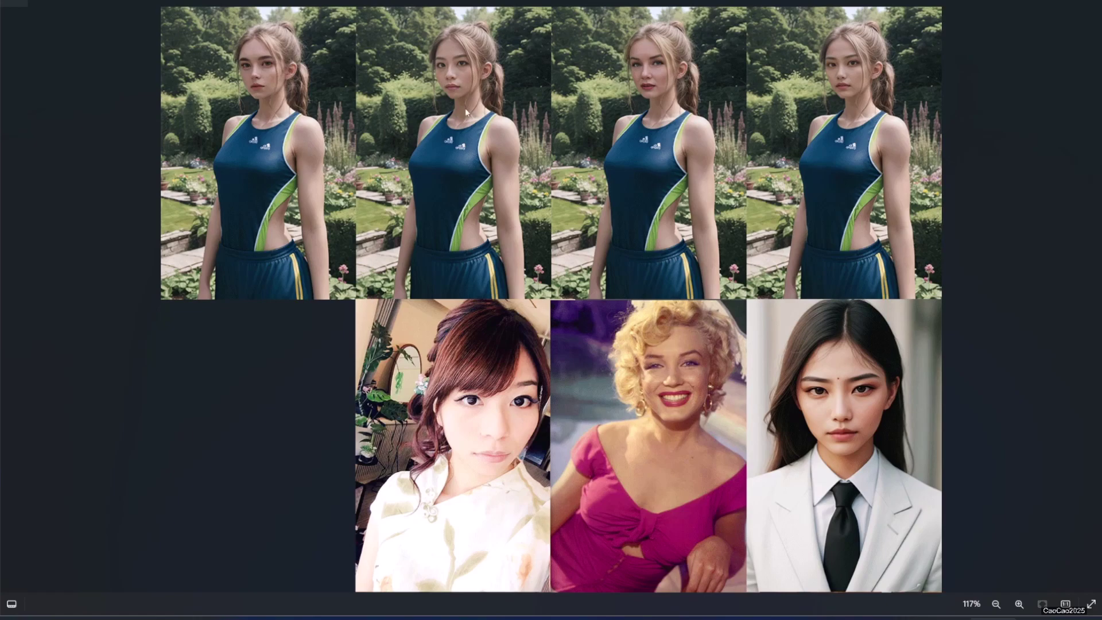
{"action": "key", "text": "Right"}
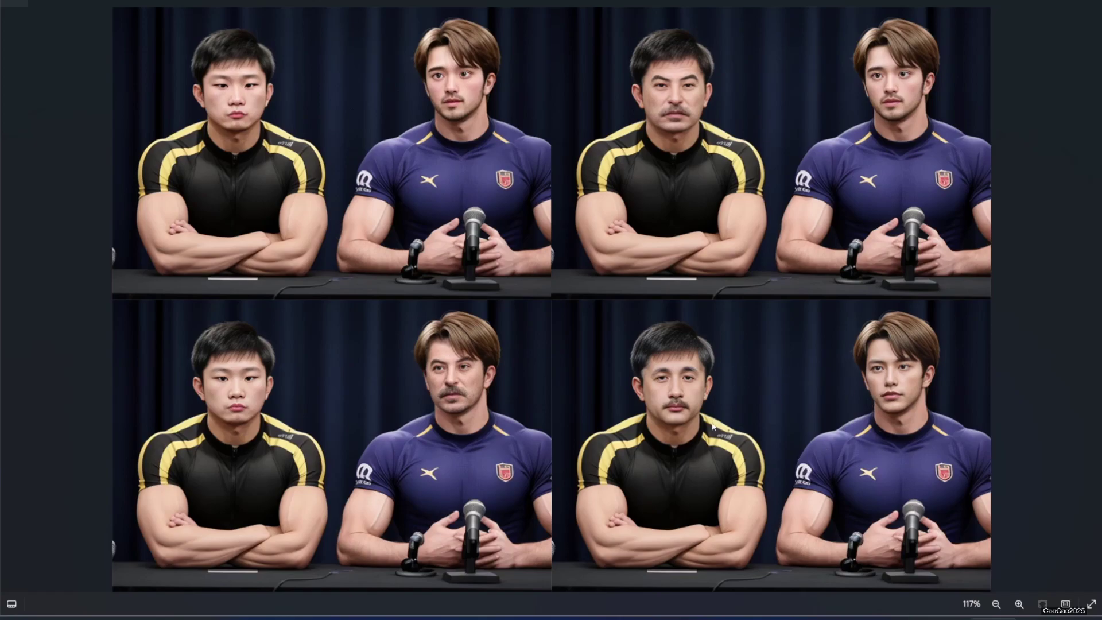
{"action": "key", "text": "Right"}
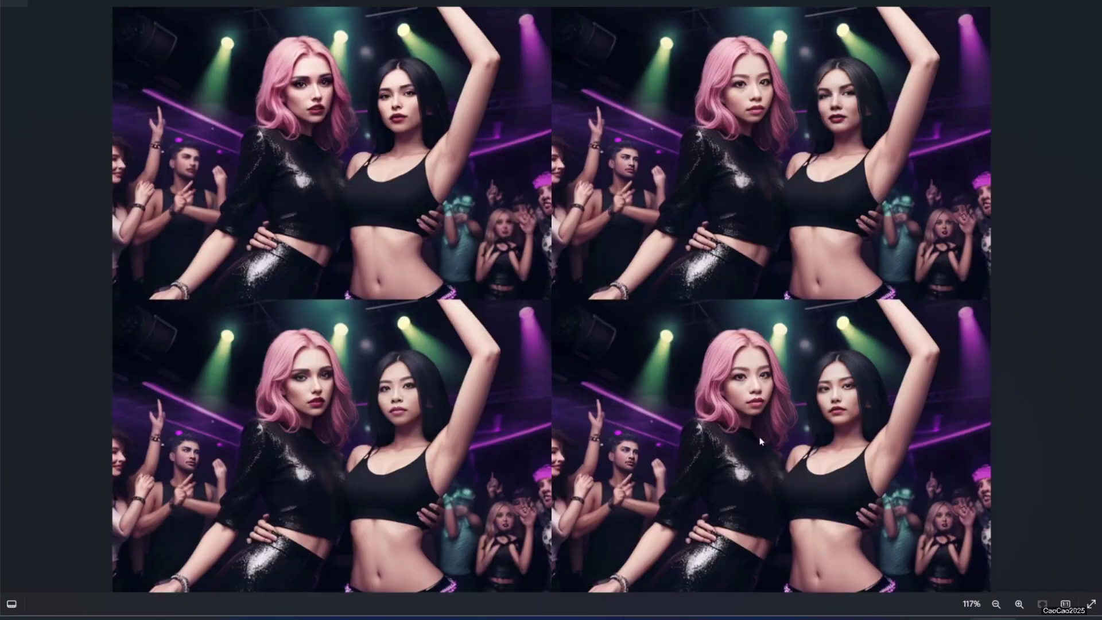